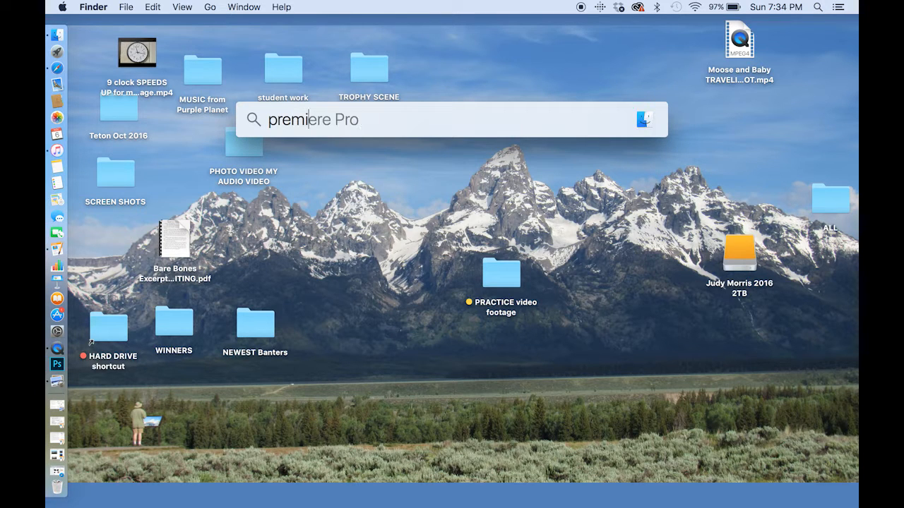
- Launch Adobe Premiere Pro CC 2015 and start a new project named "practice" followed by the editor's surname in capitals
{"action": "type", "text": "ere"}
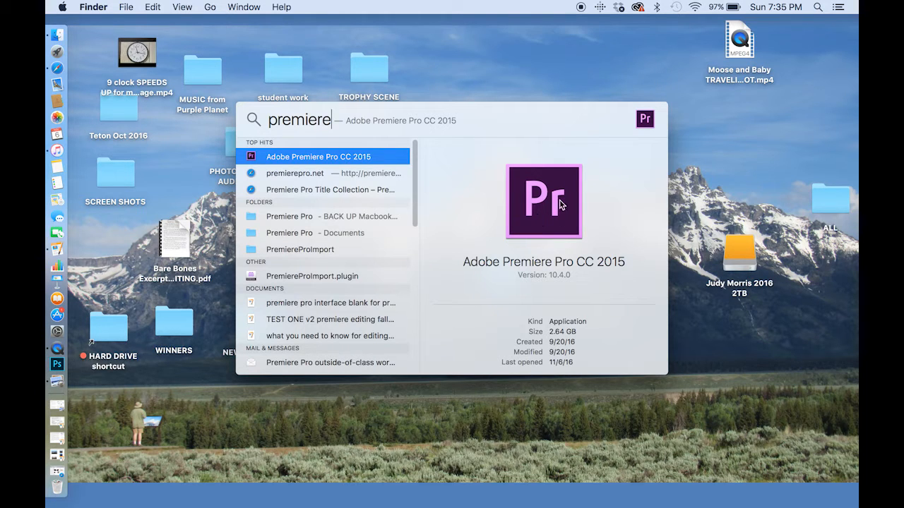
{"action": "key", "text": "Return"}
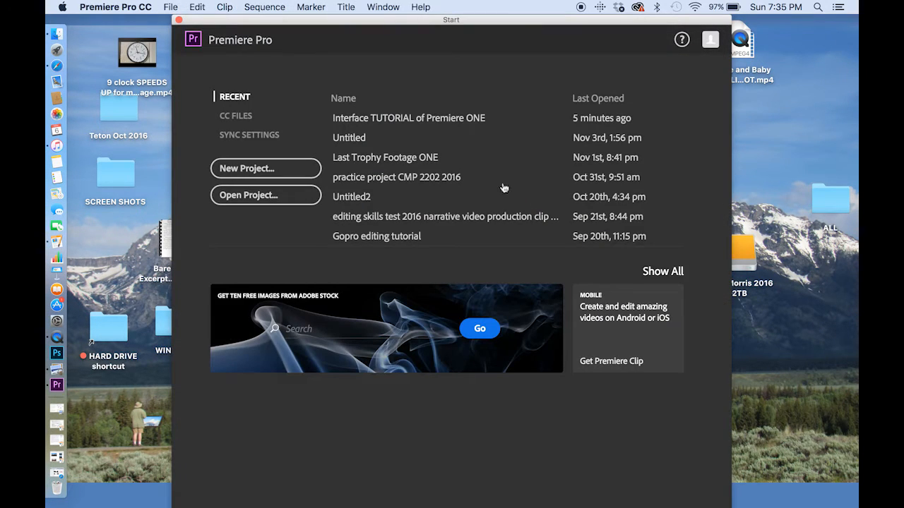
{"action": "left_click", "coordinate": [264, 169]}
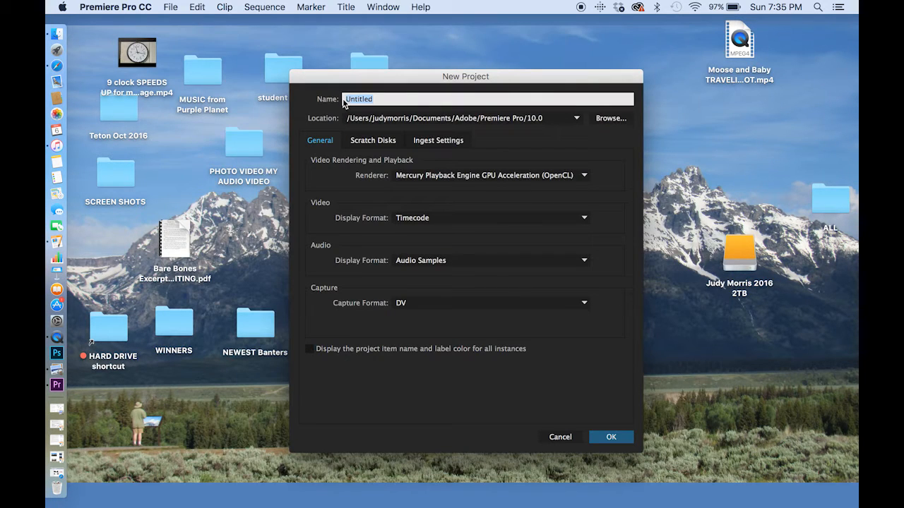
{"action": "type", "text": "practice MORRIS"}
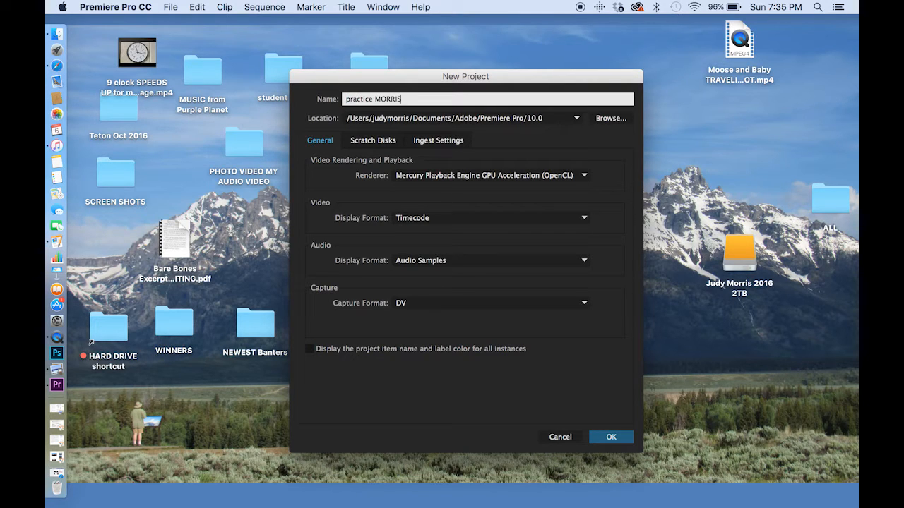
{"action": "key", "text": "Tab"}
{"action": "key", "text": "Tab"}
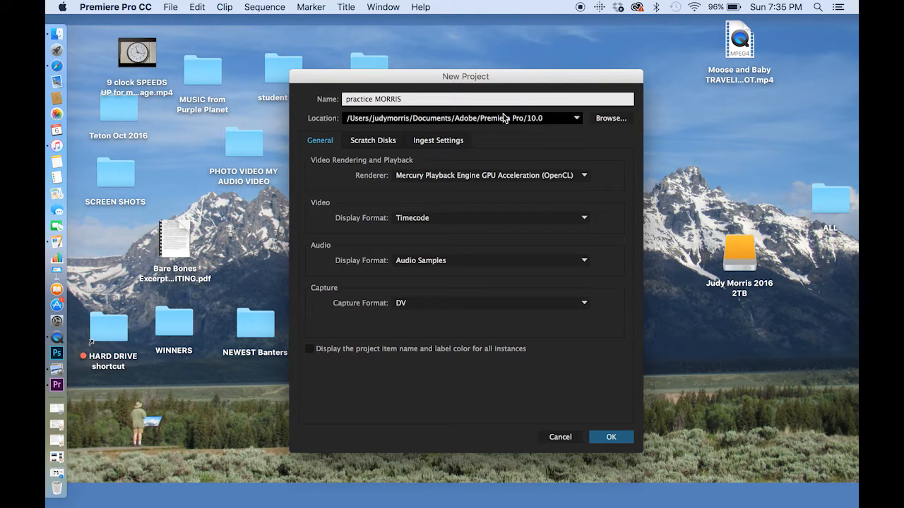
- Set the new project's save location to the Documents folder
{"action": "left_click", "coordinate": [606, 118]}
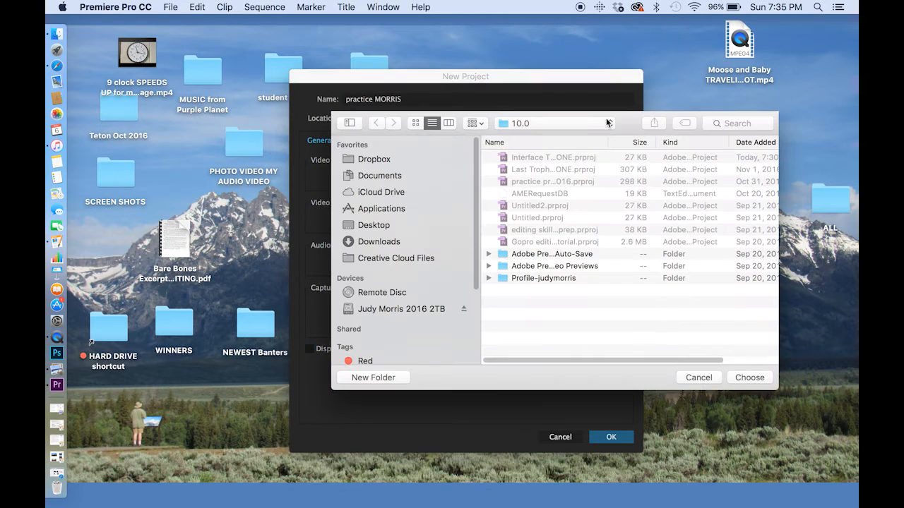
{"action": "left_click", "coordinate": [392, 313]}
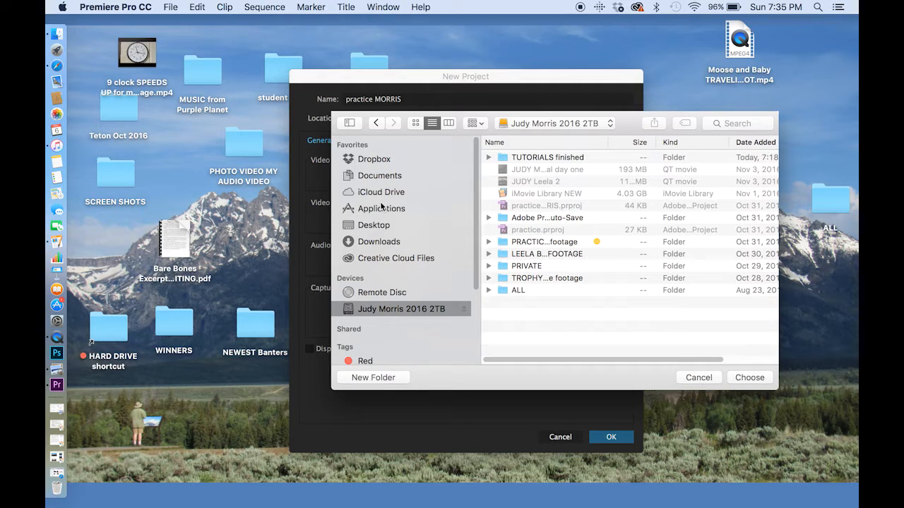
{"action": "left_click", "coordinate": [376, 178]}
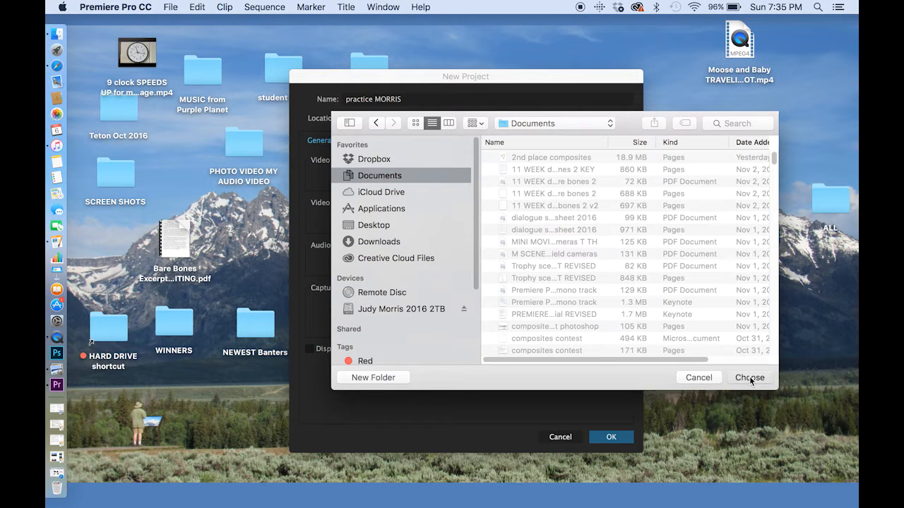
{"action": "left_click", "coordinate": [749, 378]}
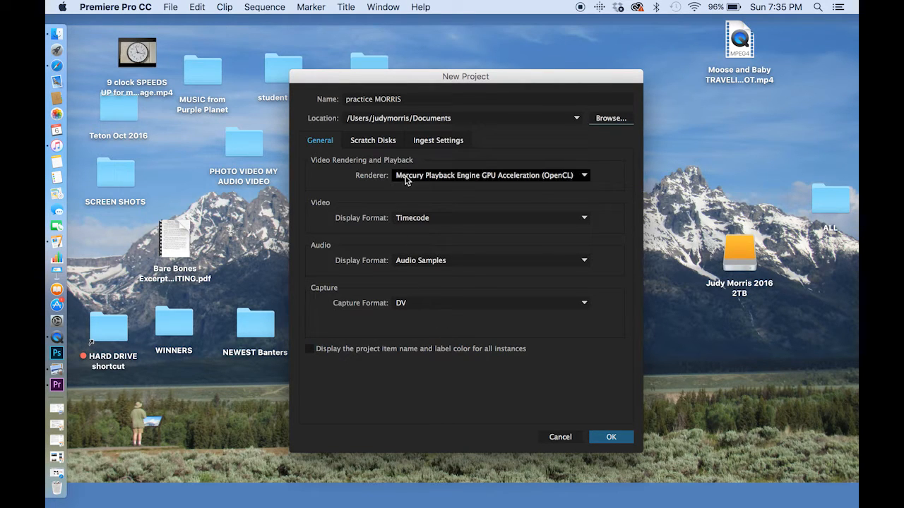
- Check the scratch disk and renderer options, keep Mercury Playback Engine GPU Acceleration (OpenCL), and create the project
{"action": "left_click", "coordinate": [376, 141]}
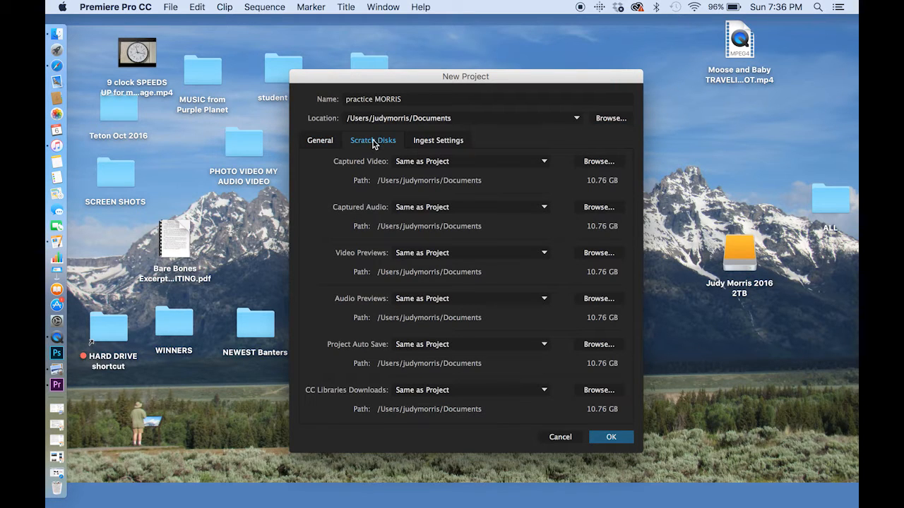
{"action": "left_click", "coordinate": [321, 141]}
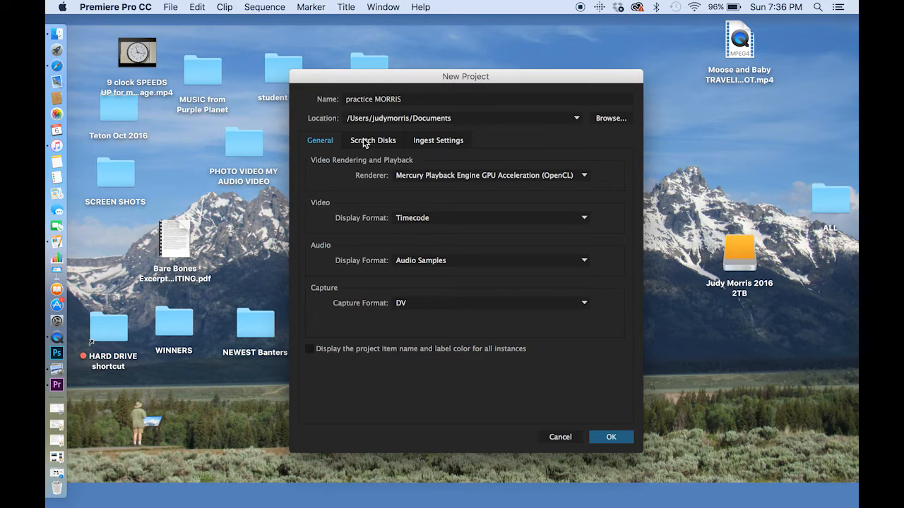
{"action": "left_click", "coordinate": [419, 176]}
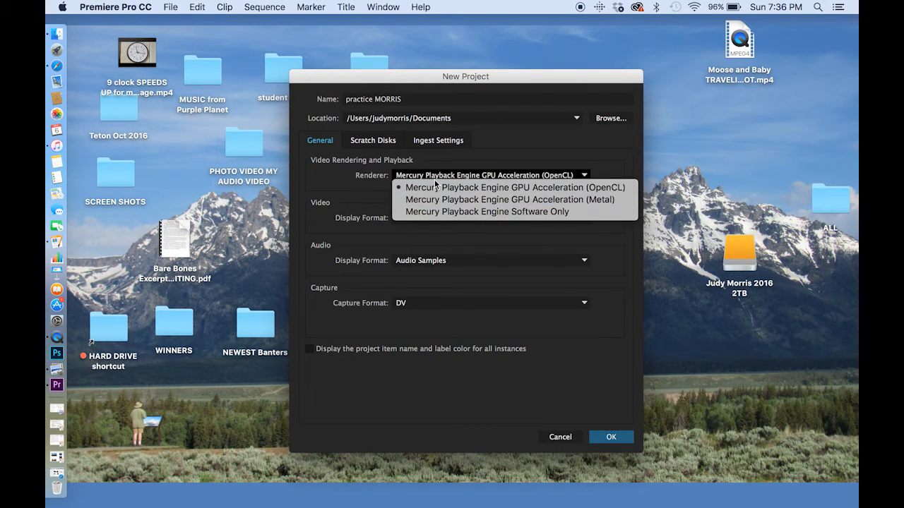
{"action": "left_click", "coordinate": [336, 169]}
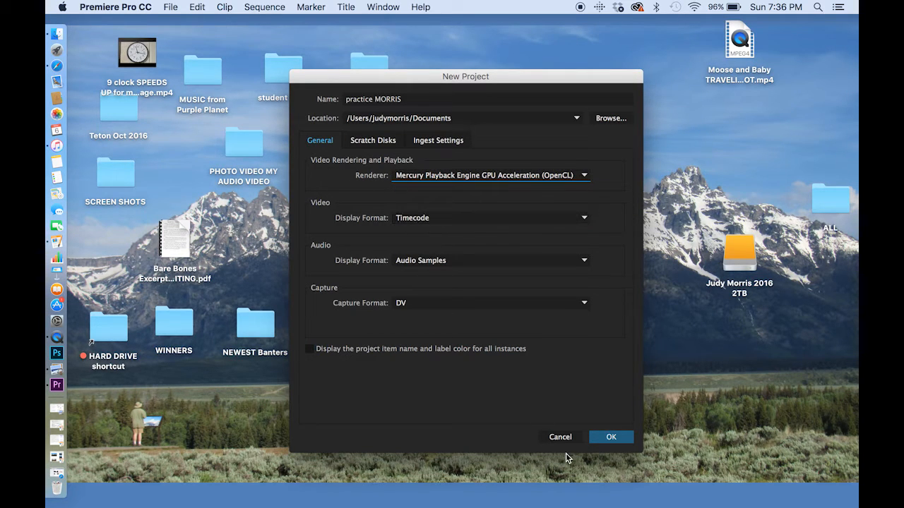
{"action": "left_click", "coordinate": [615, 439]}
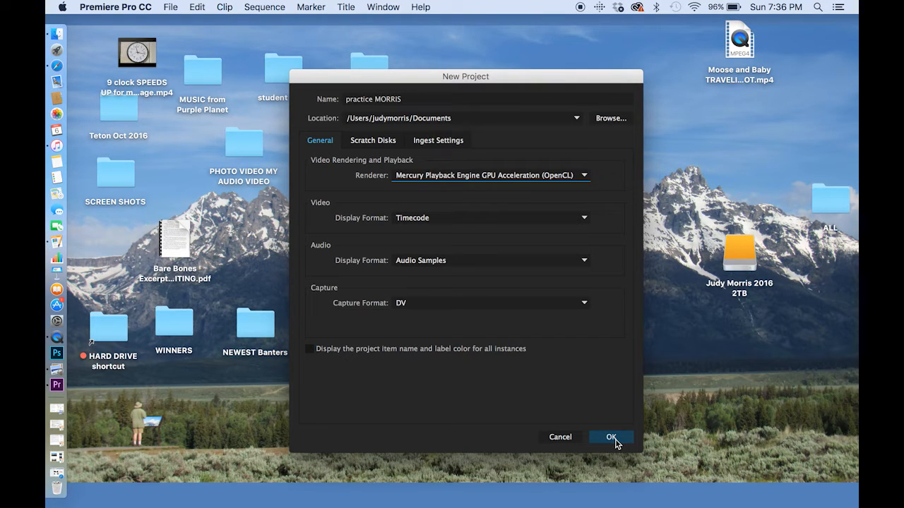
{"action": "left_click", "coordinate": [613, 438]}
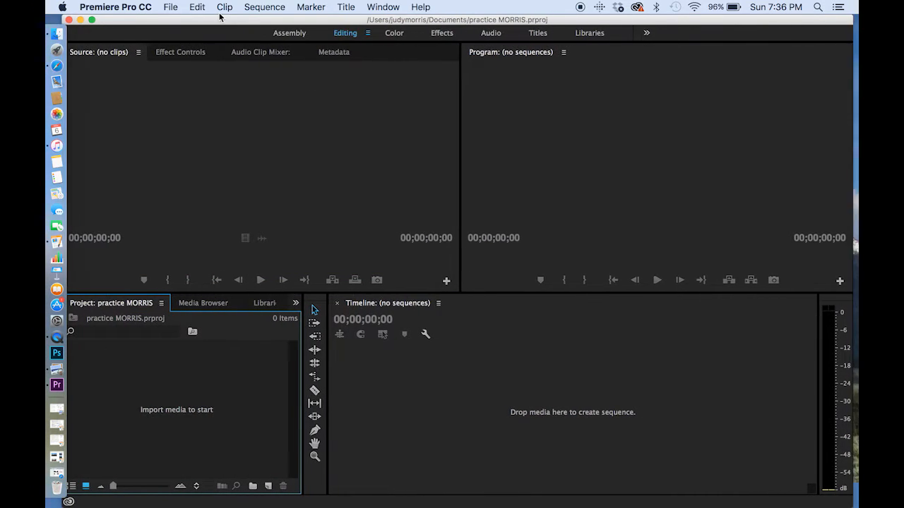
- Import everything in the LEELA BATH ORIGINAL FOOTAGE folder, inside PRACTICE video footage on the Desktop
{"action": "left_click", "coordinate": [170, 7]}
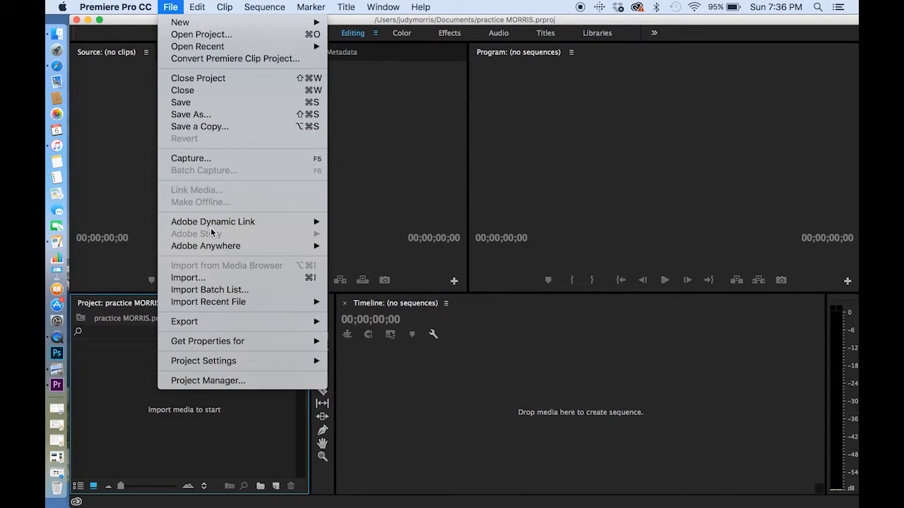
{"action": "left_click", "coordinate": [210, 282]}
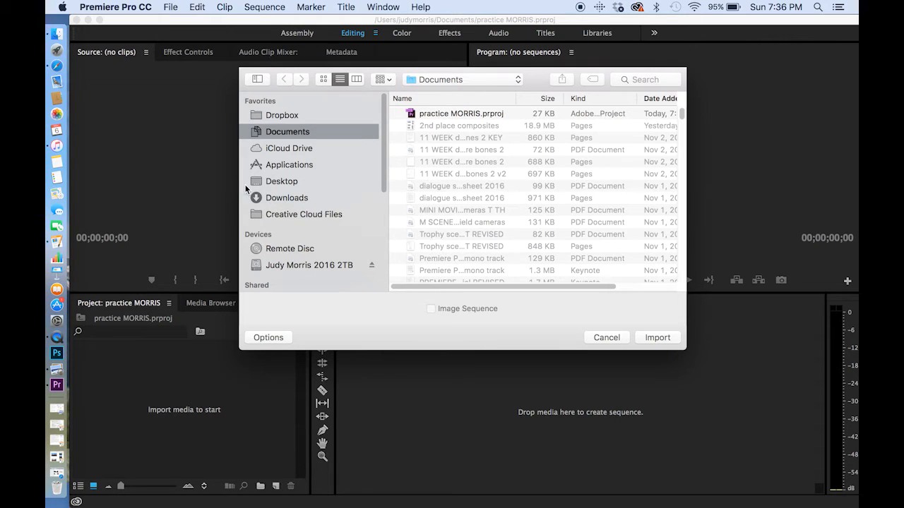
{"action": "left_click", "coordinate": [272, 180]}
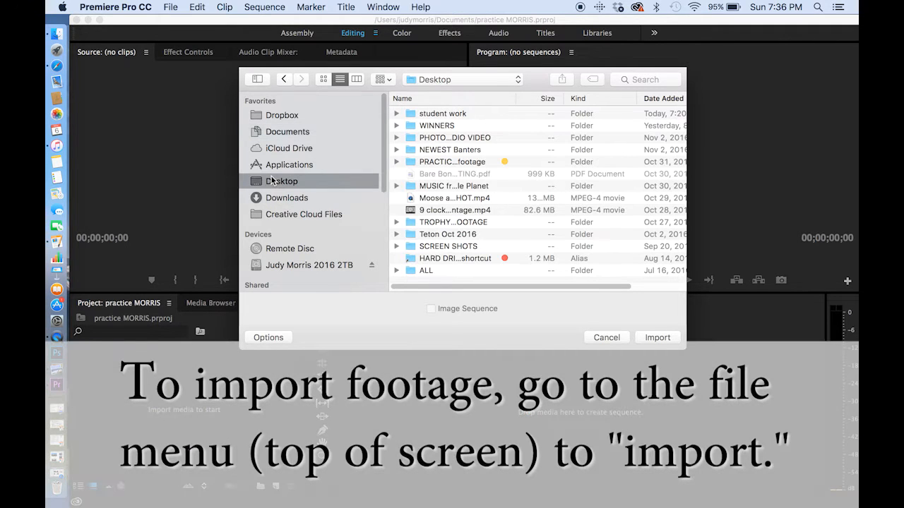
{"action": "double_click", "coordinate": [411, 163]}
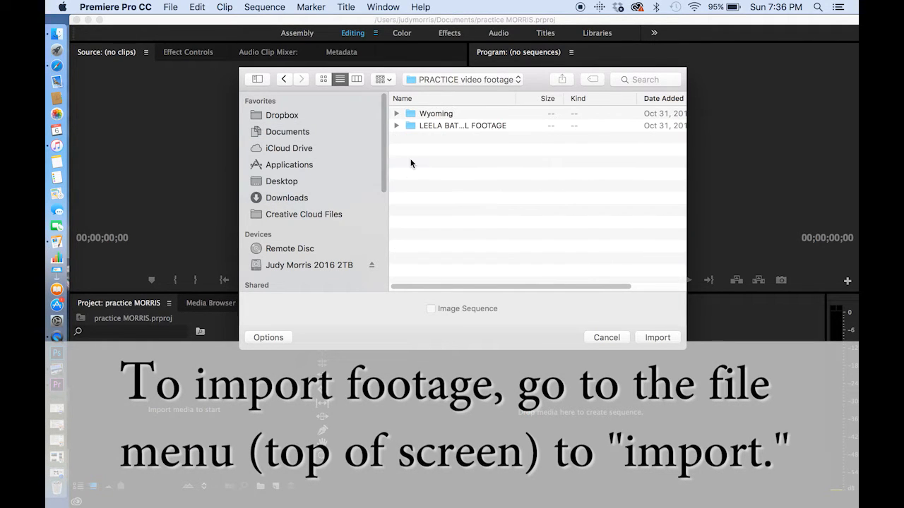
{"action": "double_click", "coordinate": [411, 125]}
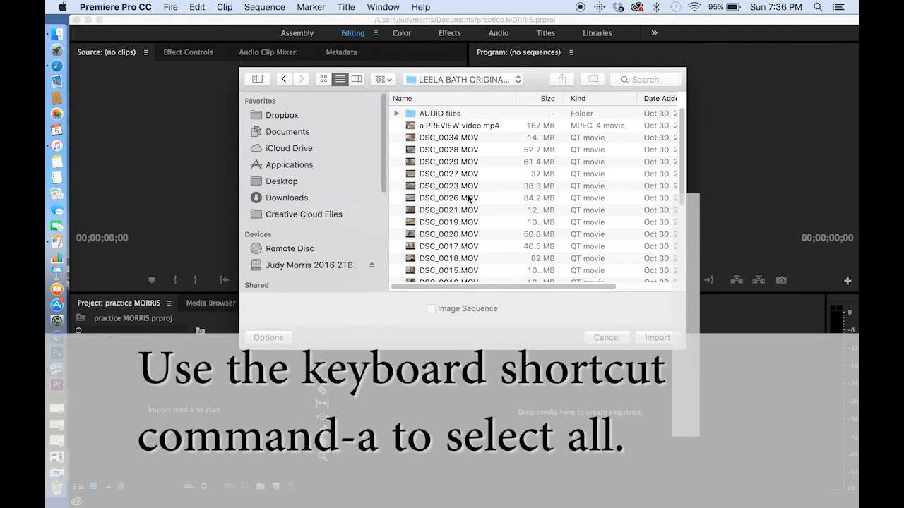
{"action": "key", "text": "super+a"}
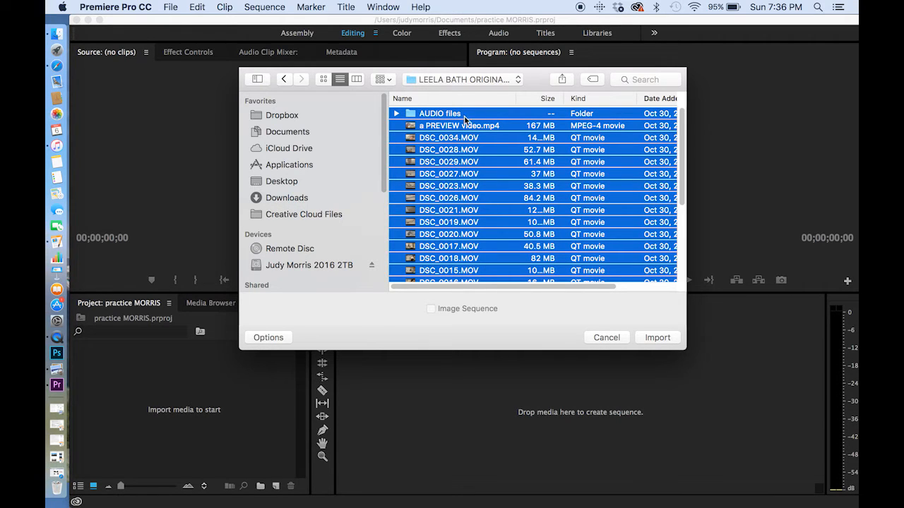
{"action": "left_click", "coordinate": [654, 337]}
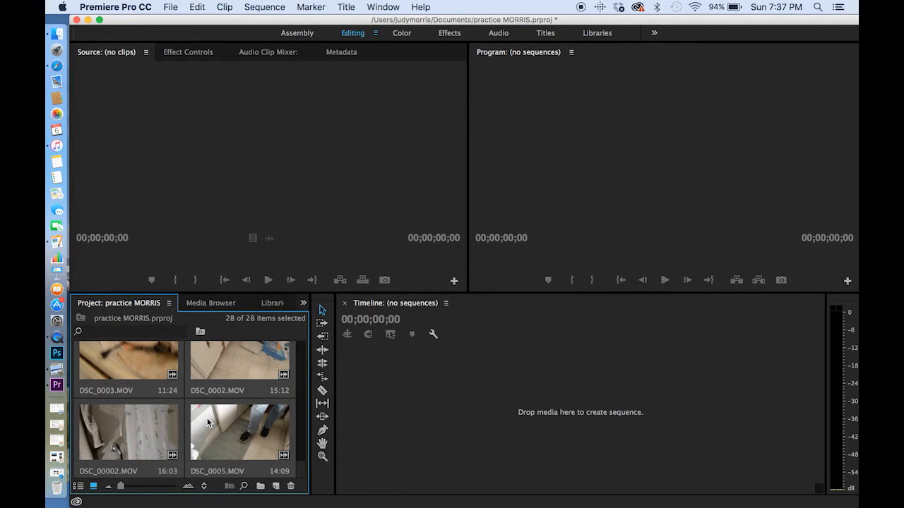
- Browse the imported clips and resize the workspace, making the project and timeline areas slightly taller and the Source monitor wider
{"action": "scroll", "coordinate": [207, 422], "scroll_direction": "down", "scroll_amount": 5}
{"action": "scroll", "coordinate": [207, 422], "scroll_direction": "up", "scroll_amount": 1}
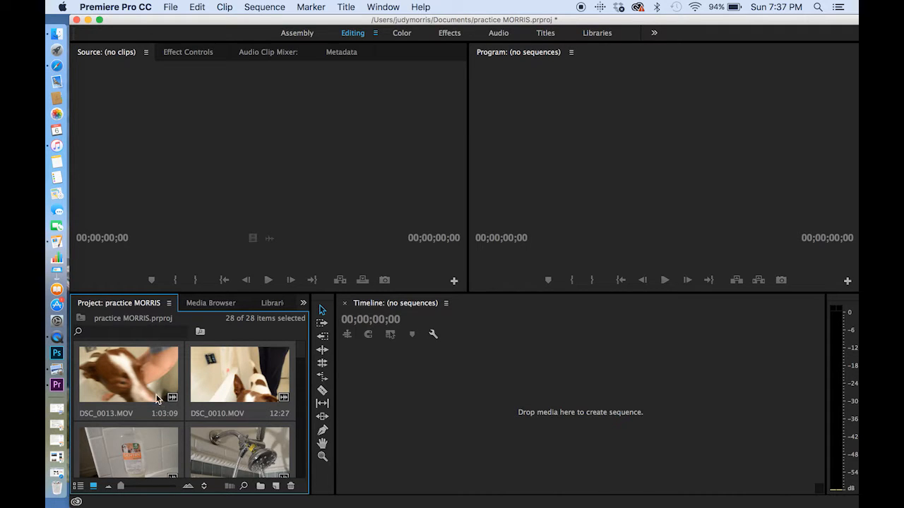
{"action": "scroll", "coordinate": [125, 379], "scroll_direction": "down", "scroll_amount": 1}
{"action": "scroll", "coordinate": [125, 379], "scroll_direction": "up", "scroll_amount": 1}
{"action": "scroll", "coordinate": [282, 385], "scroll_direction": "down", "scroll_amount": 3}
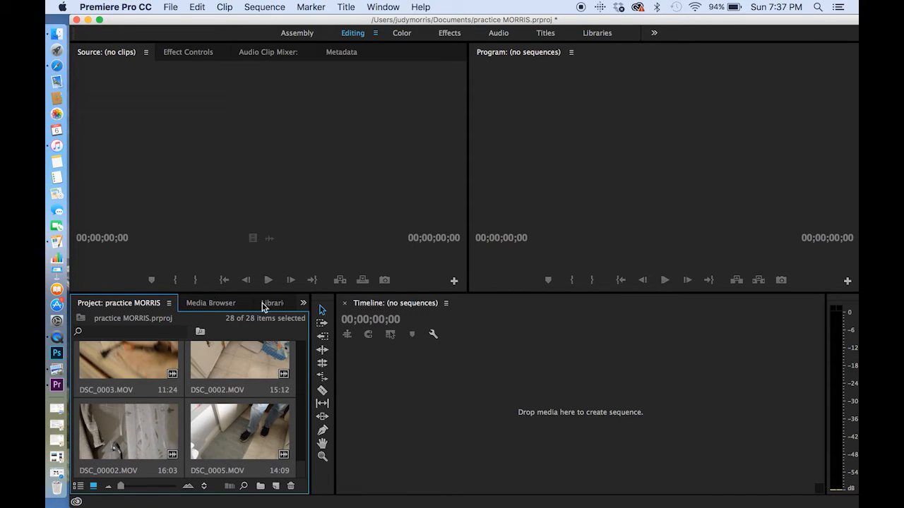
{"action": "mouse_move", "coordinate": [295, 292]}
{"action": "left_mouse_down"}
{"action": "mouse_move", "coordinate": [295, 254]}
{"action": "mouse_move", "coordinate": [293, 294]}
{"action": "mouse_move", "coordinate": [285, 262]}
{"action": "mouse_move", "coordinate": [283, 294]}
{"action": "mouse_move", "coordinate": [282, 215]}
{"action": "mouse_move", "coordinate": [286, 291]}
{"action": "left_mouse_up"}
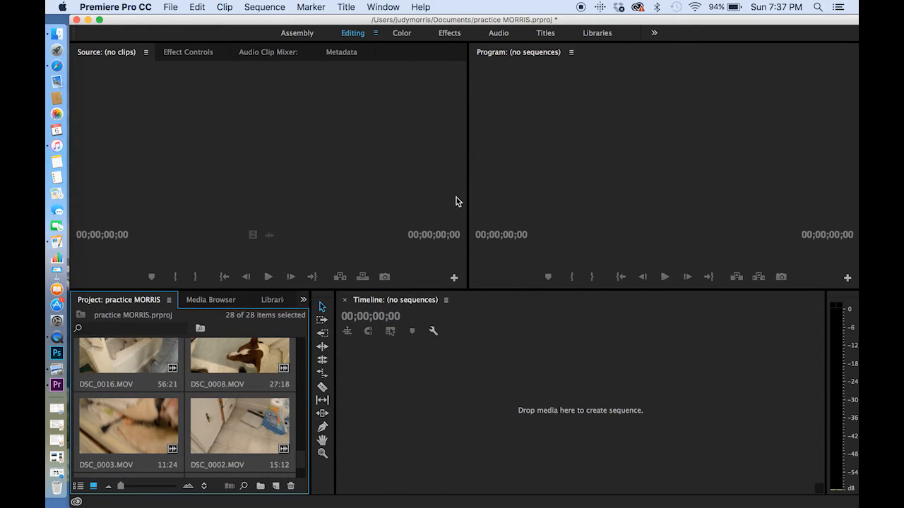
{"action": "left_click_drag", "start_coordinate": [466, 195], "coordinate": [493, 223]}
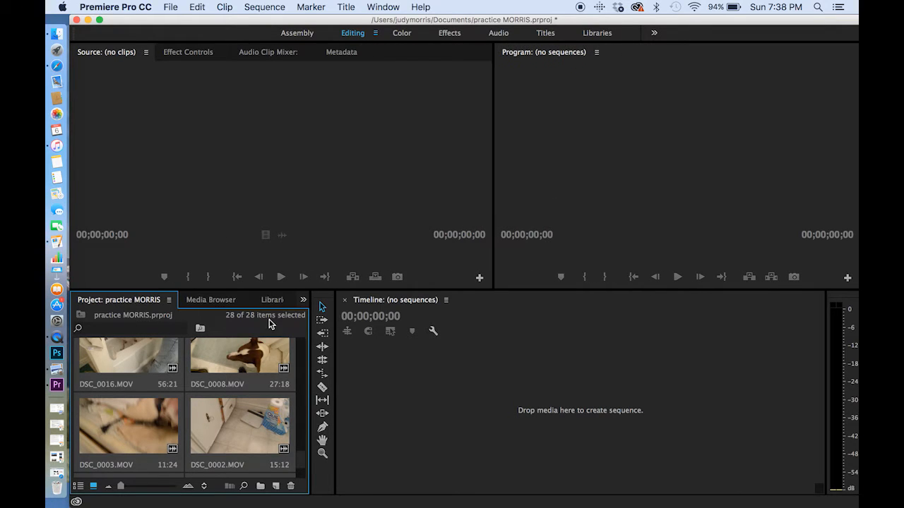
- Look over the clip thumbnails and display the project's media as a list
{"action": "scroll", "coordinate": [153, 374], "scroll_direction": "up", "scroll_amount": 5}
{"action": "scroll", "coordinate": [153, 375], "scroll_direction": "up", "scroll_amount": 2}
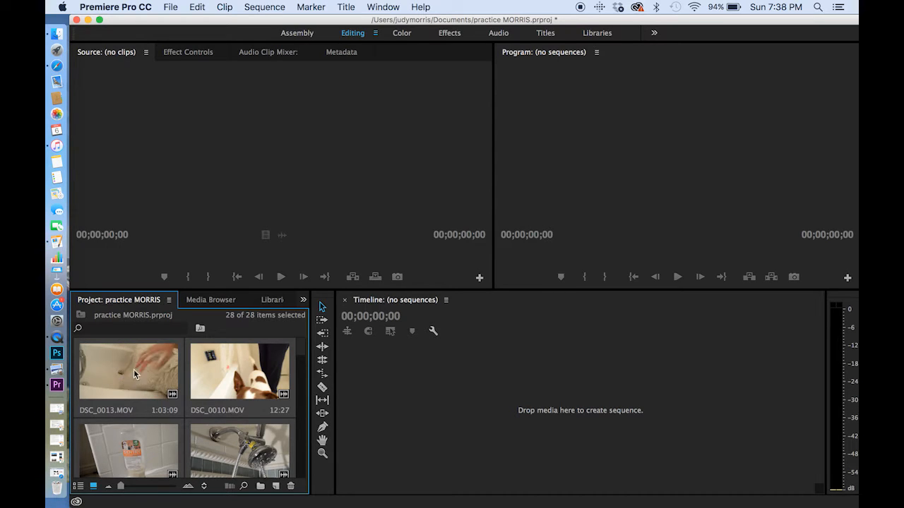
{"action": "left_click", "coordinate": [78, 486]}
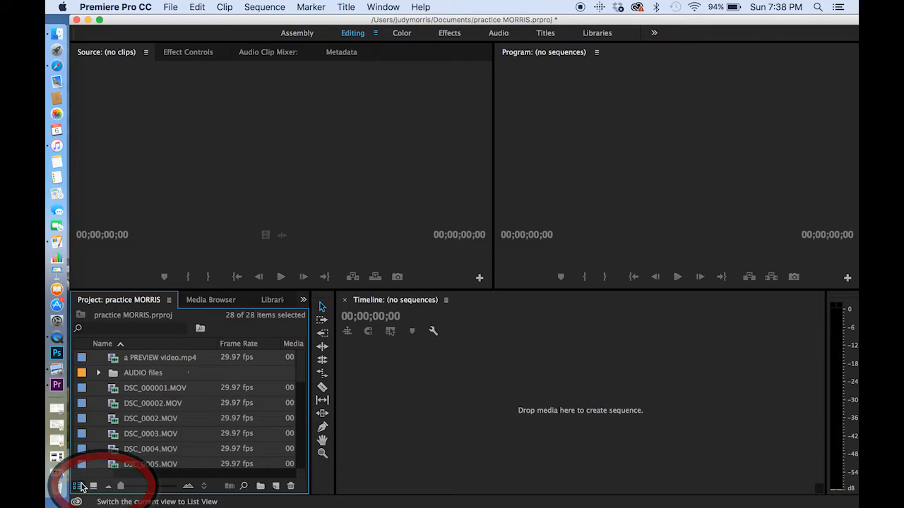
- Open DSC_000001.MOV in the Source monitor and play it in short stretches, stopping at 00:00:05:02
{"action": "double_click", "coordinate": [111, 395]}
{"action": "left_click", "coordinate": [281, 277]}
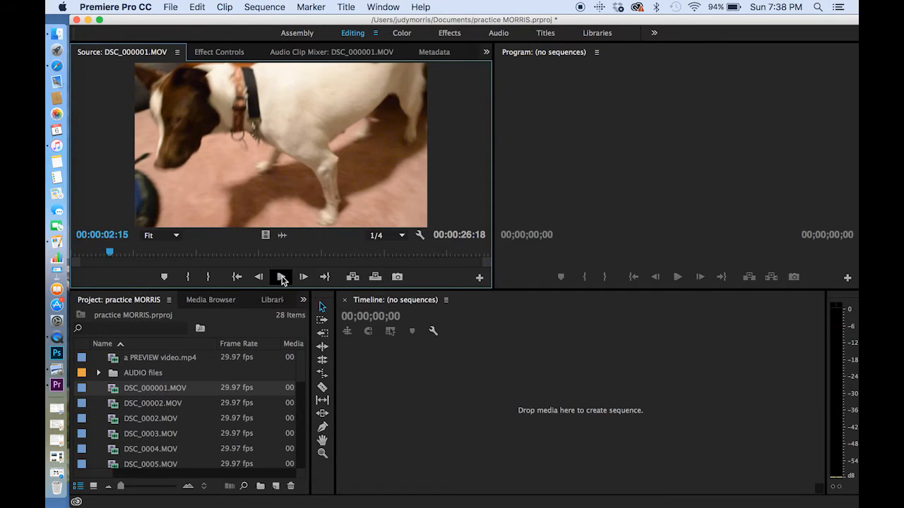
{"action": "left_click", "coordinate": [281, 276]}
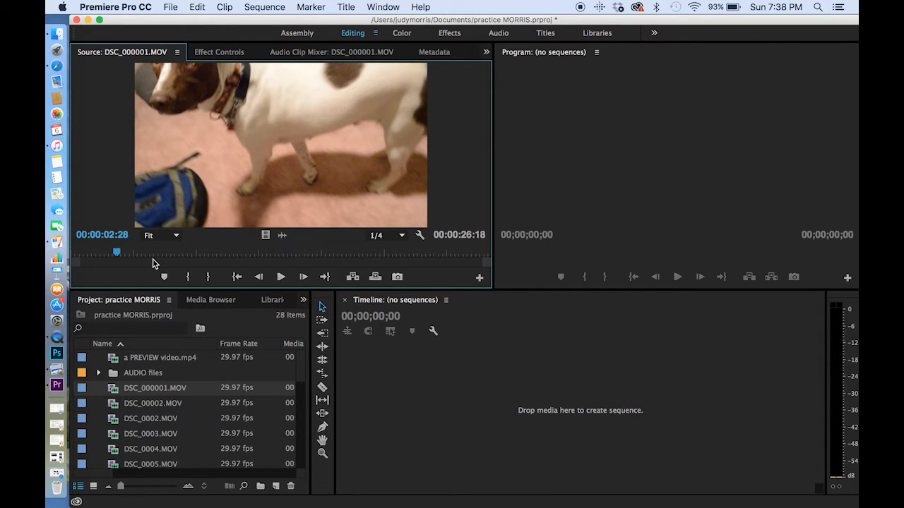
{"action": "left_click", "coordinate": [281, 277]}
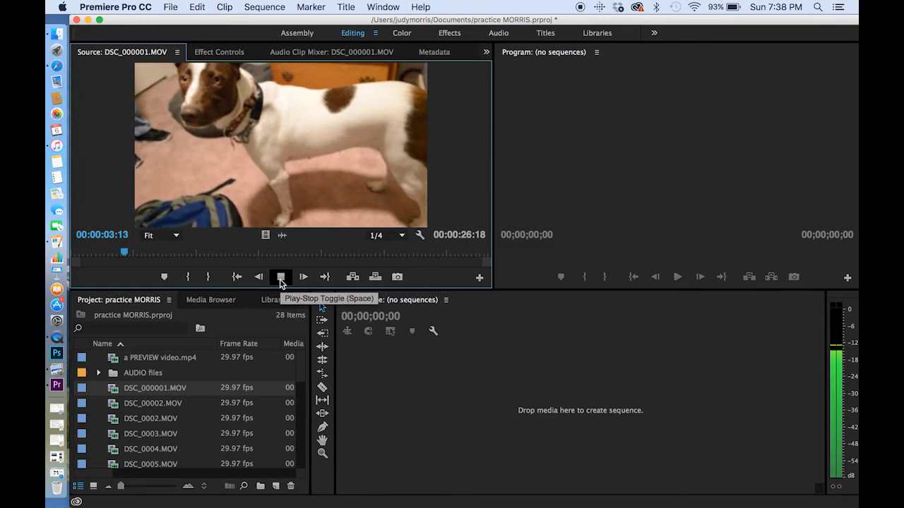
{"action": "left_click", "coordinate": [281, 278]}
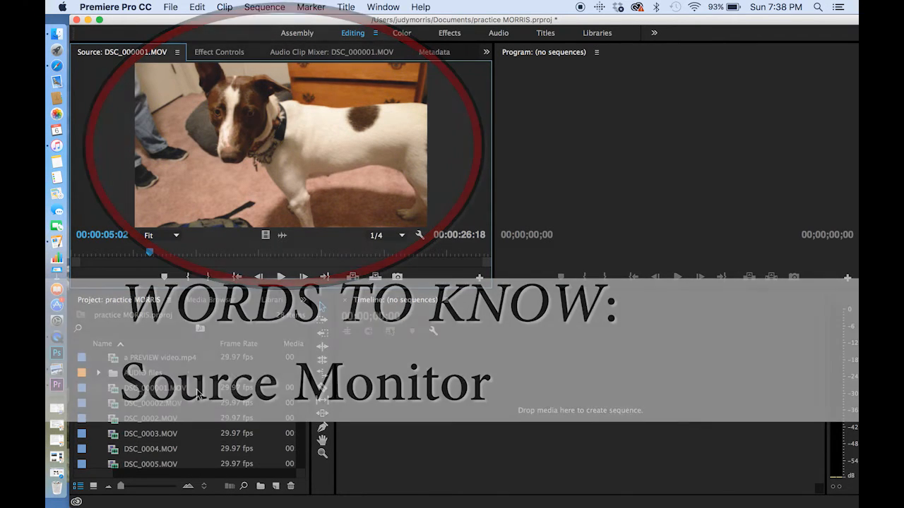
- Rename the DSC_000001.MOV clip in the project list as 1a Leela PREBATH
{"action": "left_click", "coordinate": [163, 389]}
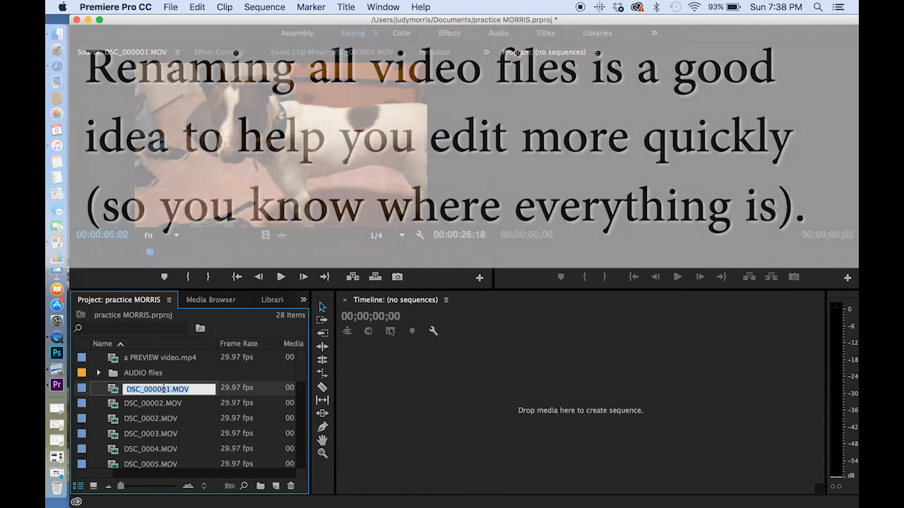
{"action": "type", "text": "1"}
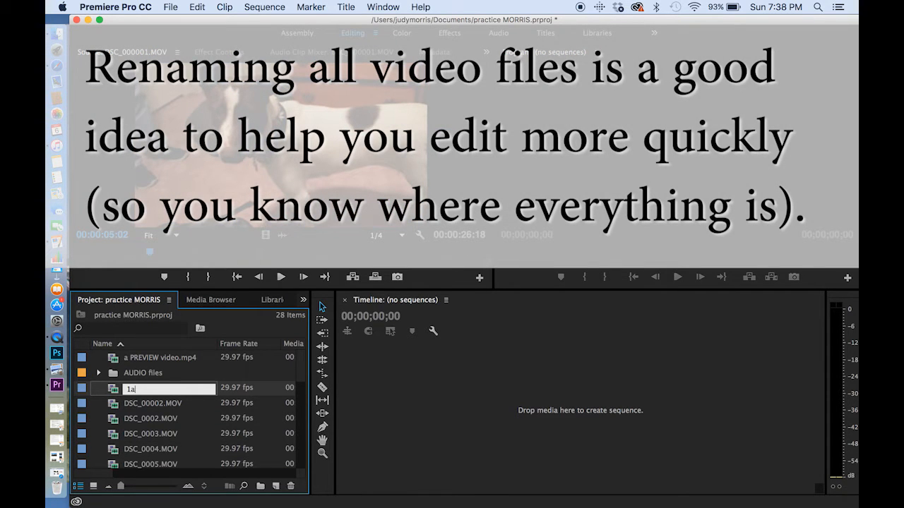
{"action": "type", "text": "a Leela PREBATH"}
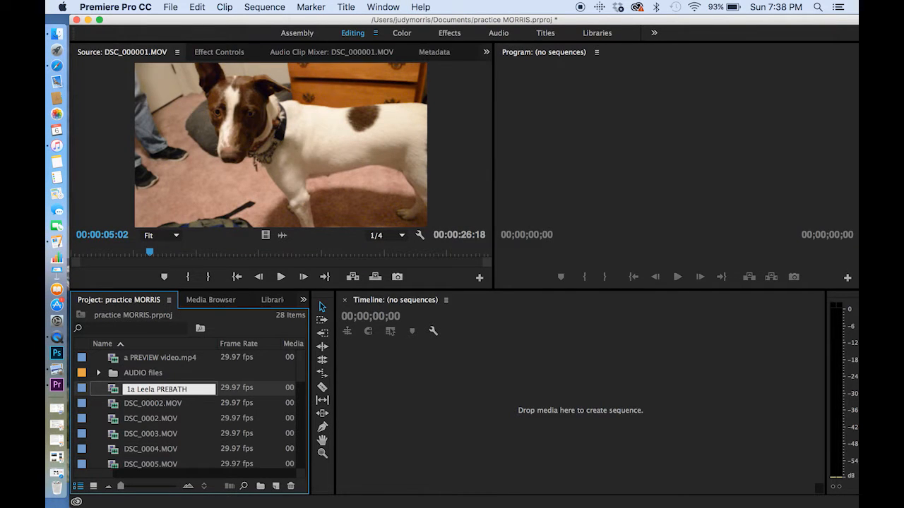
{"action": "key", "text": "Tab"}
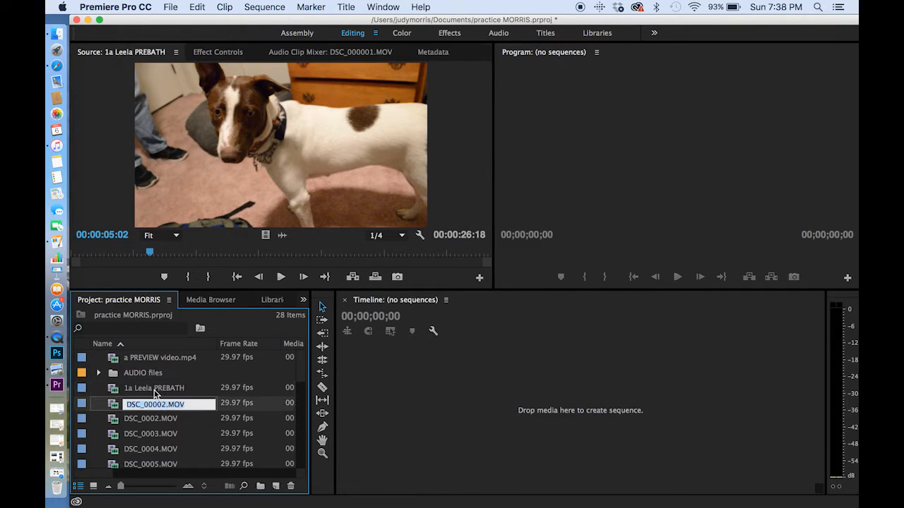
{"action": "left_click", "coordinate": [111, 403]}
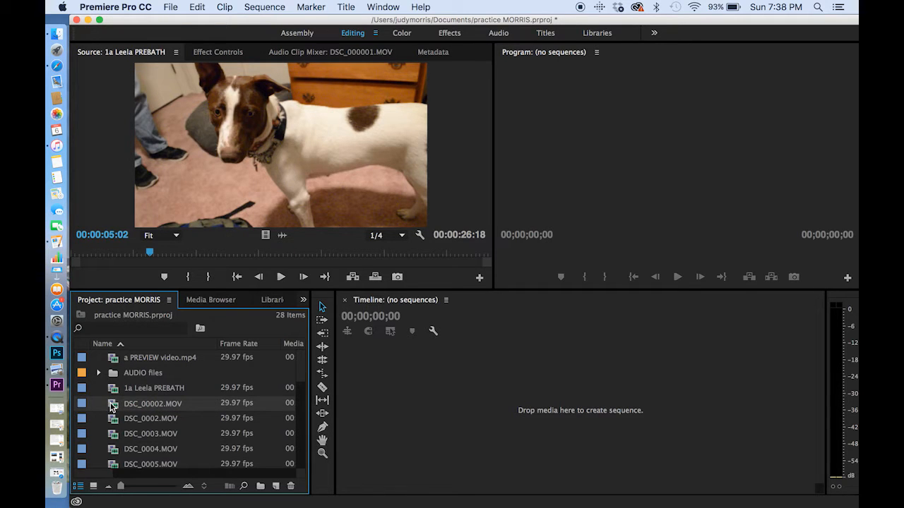
- Open 1a Leela PREBATH in the Source monitor and scrub through it to 00:00:24:22
{"action": "double_click", "coordinate": [111, 390]}
{"action": "left_click_drag", "start_coordinate": [194, 259], "coordinate": [460, 261]}
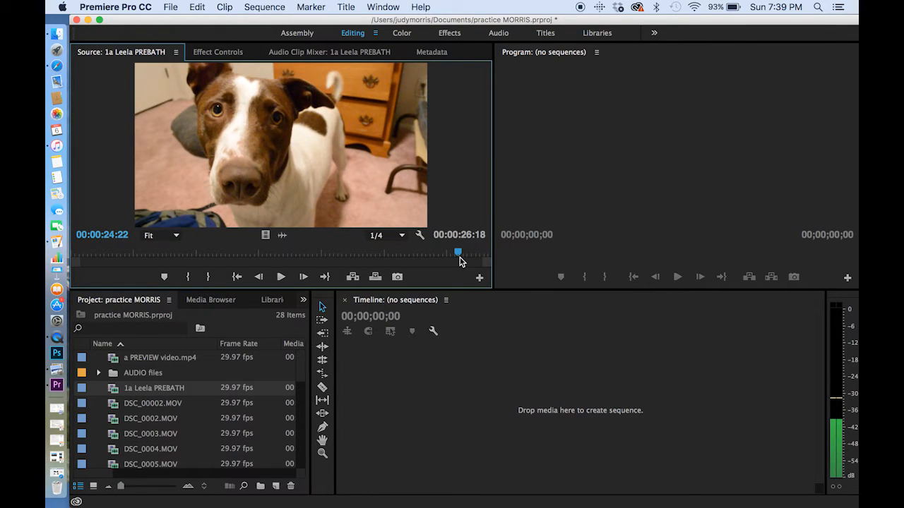
{"action": "right_click", "coordinate": [188, 141]}
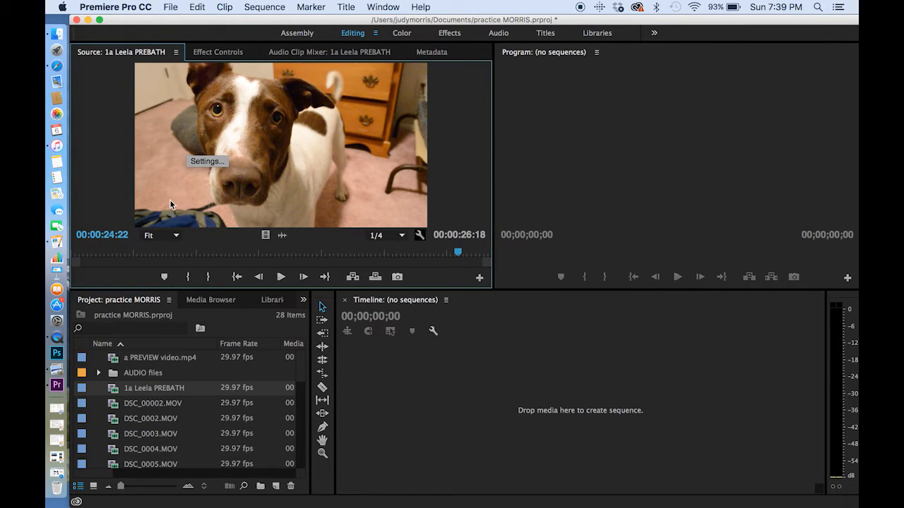
{"action": "left_click", "coordinate": [170, 201]}
- Play DSC_00002.MOV in the Source monitor and rename the clip as 1b shower CURTAIN
{"action": "double_click", "coordinate": [113, 408]}
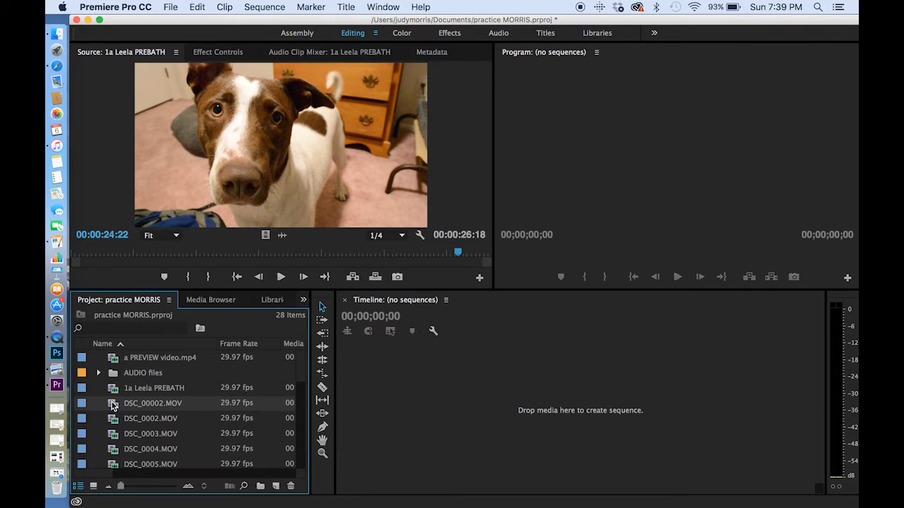
{"action": "left_click", "coordinate": [280, 277]}
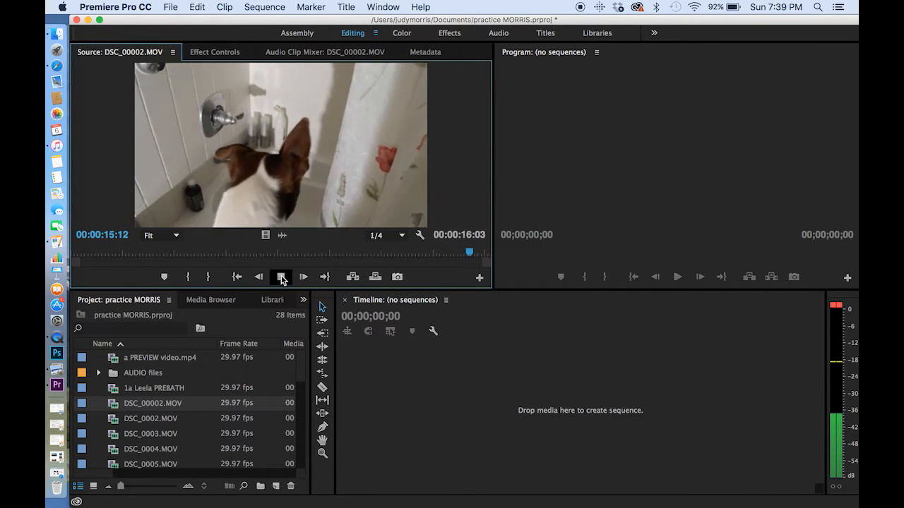
{"action": "left_click", "coordinate": [177, 408]}
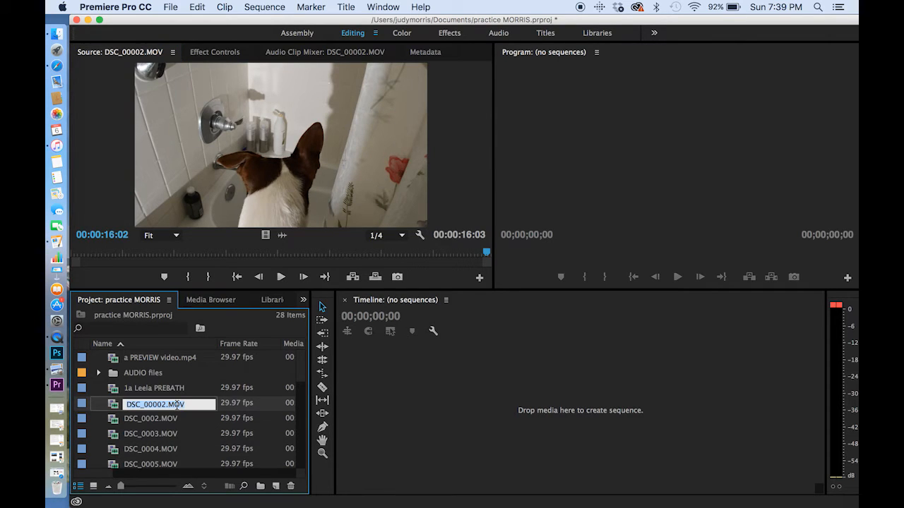
{"action": "type", "text": "1b shower CURTAIN"}
{"action": "key", "text": "Tab"}
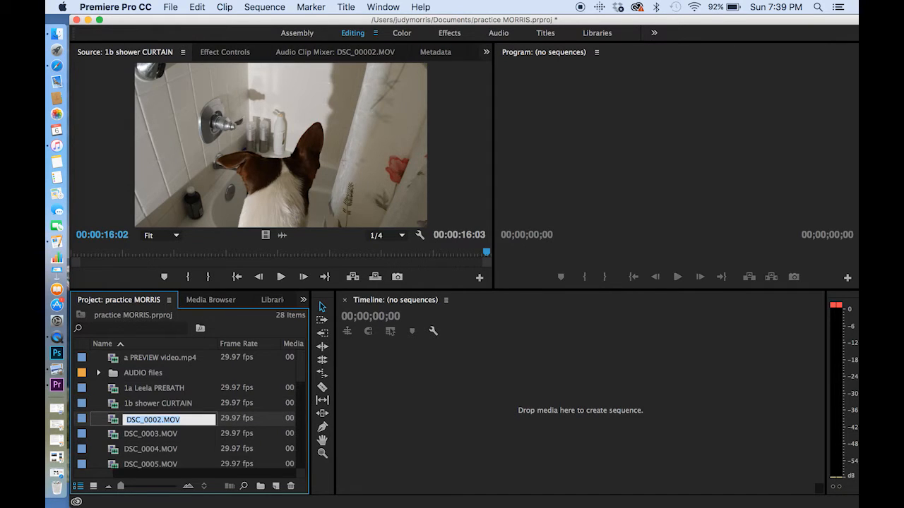
{"action": "left_click", "coordinate": [114, 406]}
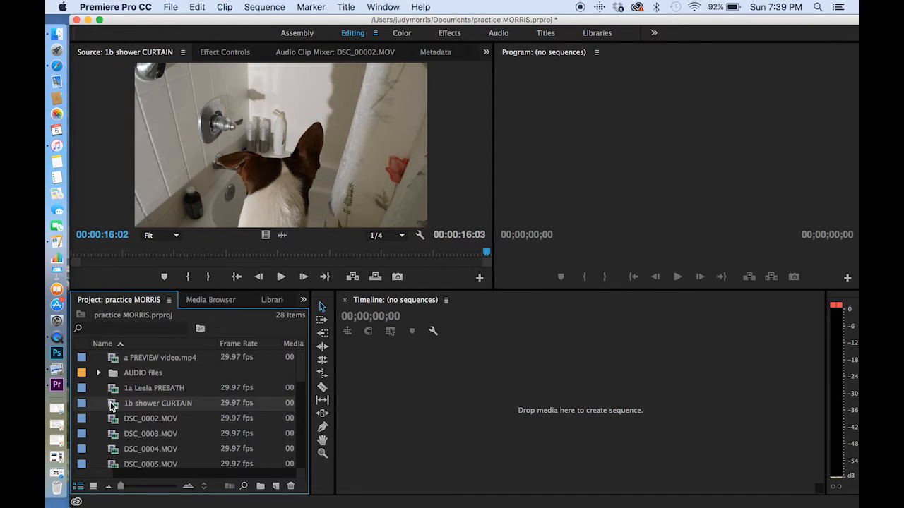
- Play the beginning of 1b shower CURTAIN in the Source monitor and scrub to 00:00:05:11
{"action": "left_click", "coordinate": [153, 262]}
{"action": "left_click_drag", "start_coordinate": [94, 255], "coordinate": [61, 247]}
{"action": "left_click", "coordinate": [278, 278]}
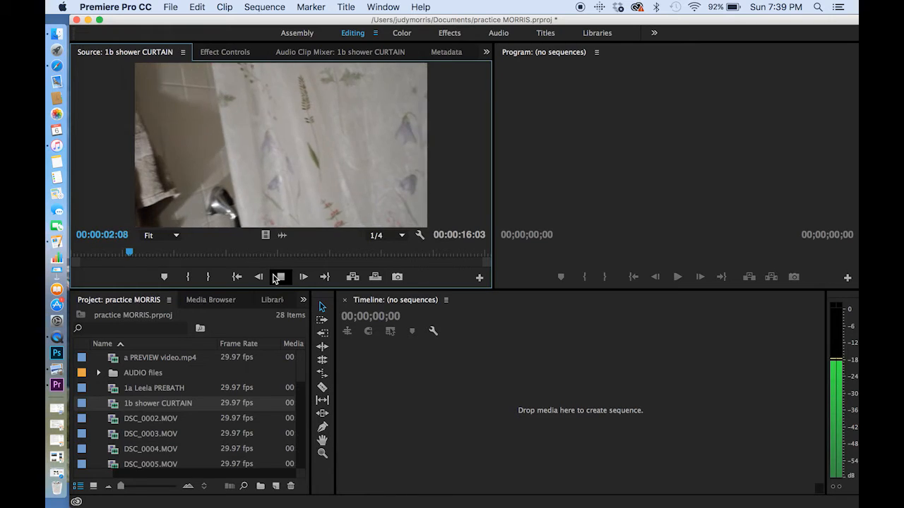
{"action": "left_click", "coordinate": [280, 277]}
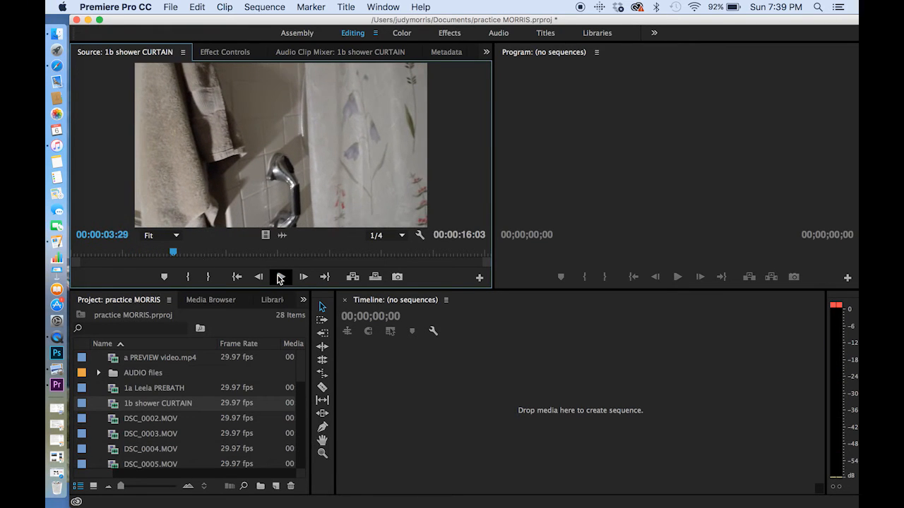
{"action": "left_click_drag", "start_coordinate": [120, 254], "coordinate": [245, 258]}
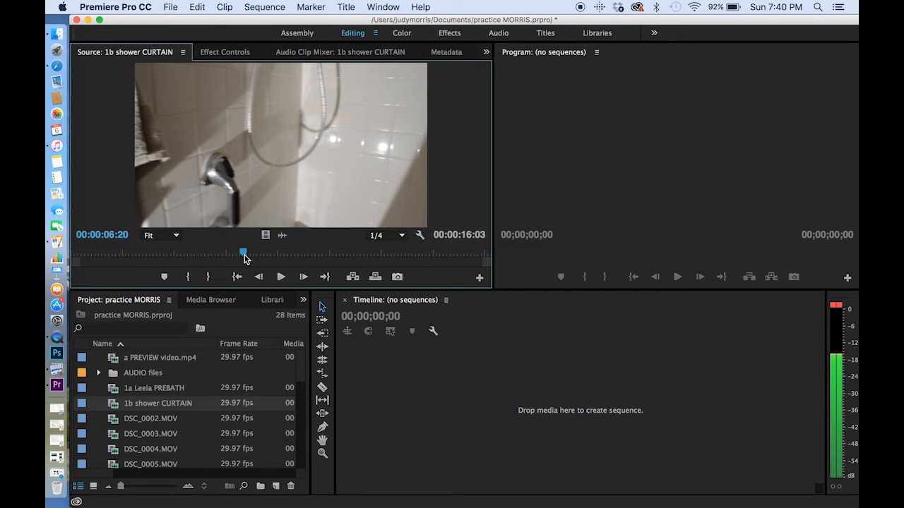
{"action": "left_click_drag", "start_coordinate": [245, 258], "coordinate": [210, 264]}
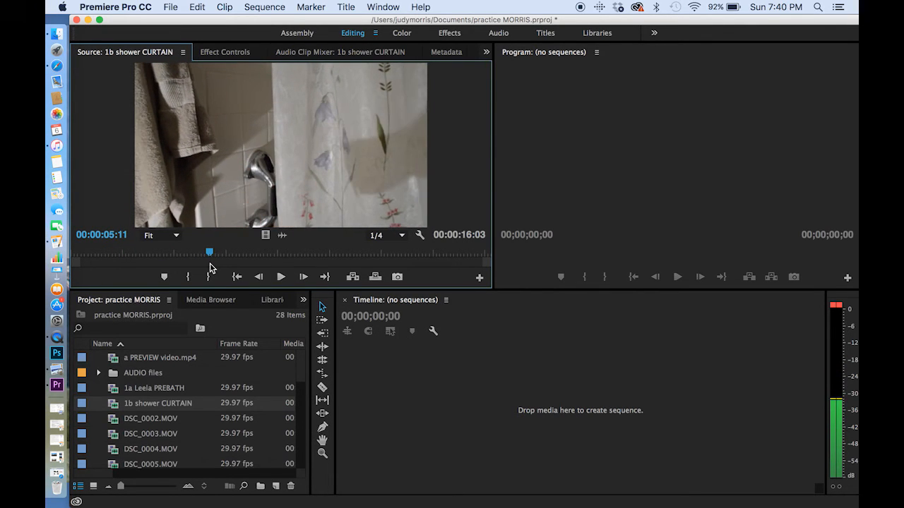
- Check the surrounding frames one by one, set the in point of 1b shower CURTAIN at 00:00:05:11, and scrub ahead to 00:00:10:14
{"action": "key", "text": "Right"}
{"action": "key", "text": "Right"}
{"action": "key", "text": "Right"}
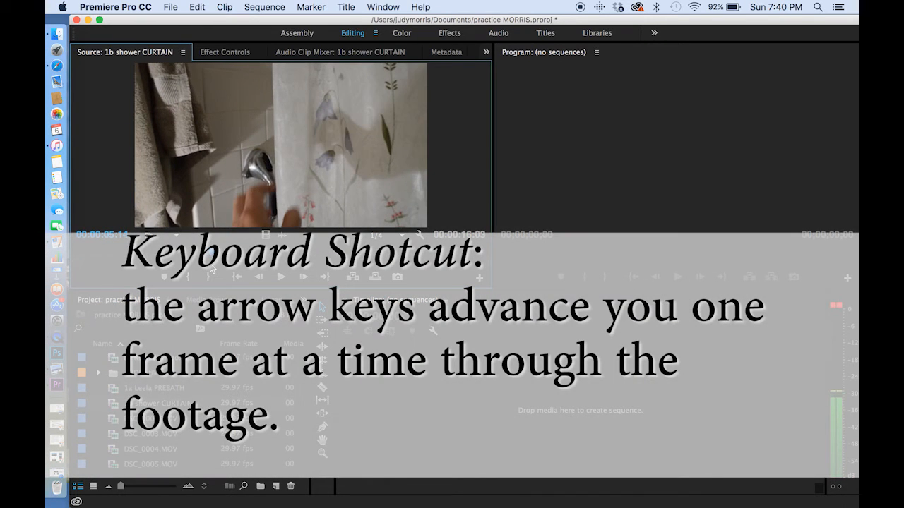
{"action": "key", "text": "Left"}
{"action": "key", "text": "Left"}
{"action": "key", "text": "Left"}
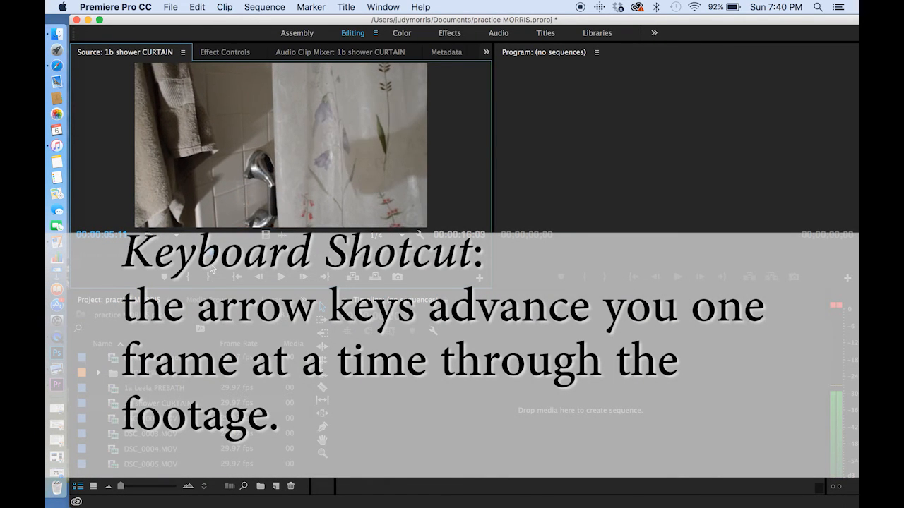
{"action": "key", "text": "Left"}
{"action": "key", "text": "Left"}
{"action": "key", "text": "Left"}
{"action": "key", "text": "Left"}
{"action": "key", "text": "Right"}
{"action": "key", "text": "Right"}
{"action": "key", "text": "Right"}
{"action": "key", "text": "Right"}
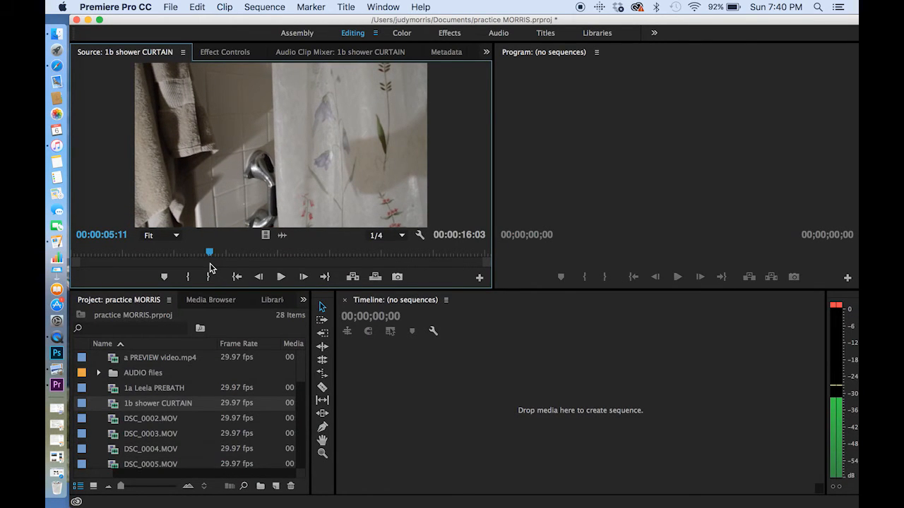
{"action": "key", "text": "i"}
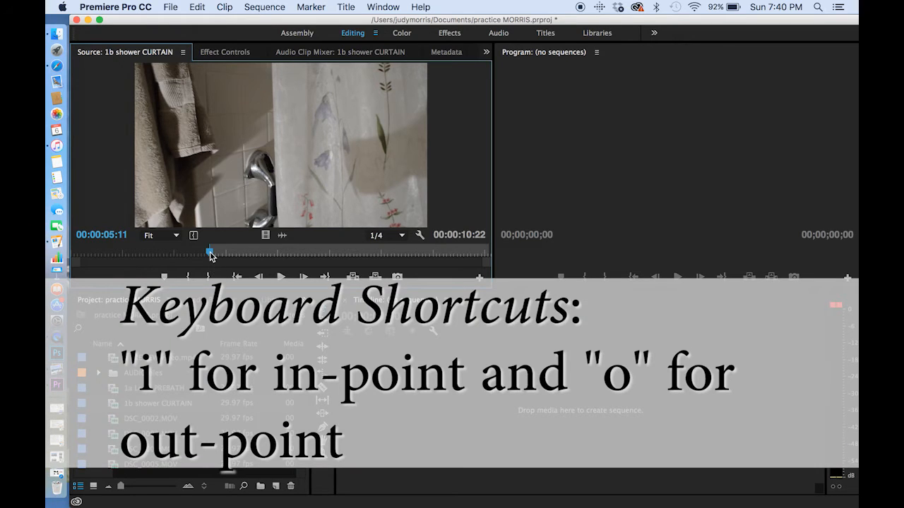
{"action": "left_click_drag", "start_coordinate": [210, 255], "coordinate": [343, 264]}
- Open a PREVIEW video.mp4 in the Source monitor and examine frame by frame where the shower shot ends, stopping at 00:00:09:05
{"action": "double_click", "coordinate": [115, 360]}
{"action": "left_click_drag", "start_coordinate": [153, 253], "coordinate": [101, 272]}
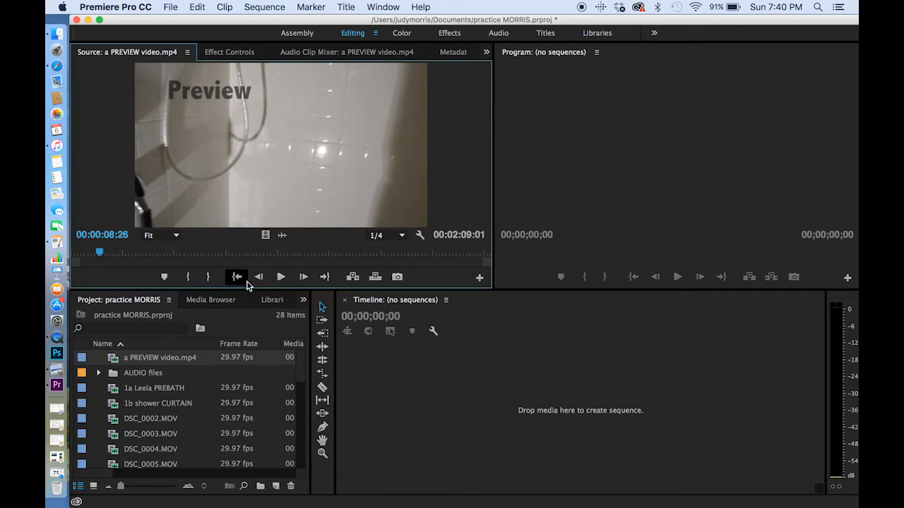
{"action": "left_click", "coordinate": [281, 277]}
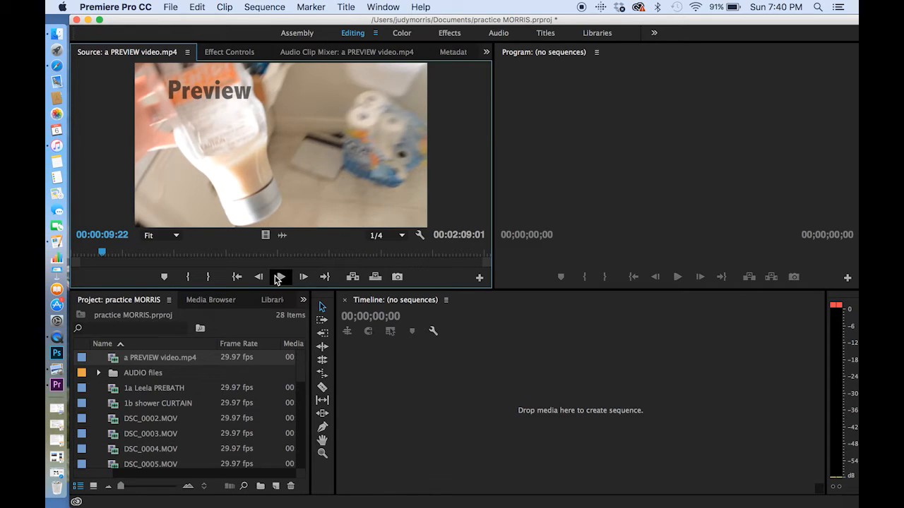
{"action": "key", "text": "Left"}
{"action": "key", "text": "Left"}
{"action": "key", "text": "Left"}
{"action": "key", "text": "Left"}
{"action": "key", "text": "Left"}
{"action": "key", "text": "Left"}
{"action": "key", "text": "Left"}
{"action": "key", "text": "Left"}
{"action": "key", "text": "Left"}
{"action": "key", "text": "Left"}
{"action": "key", "text": "Left"}
{"action": "key", "text": "Left"}
{"action": "key", "text": "Left"}
{"action": "key", "text": "Left"}
{"action": "key", "text": "Left"}
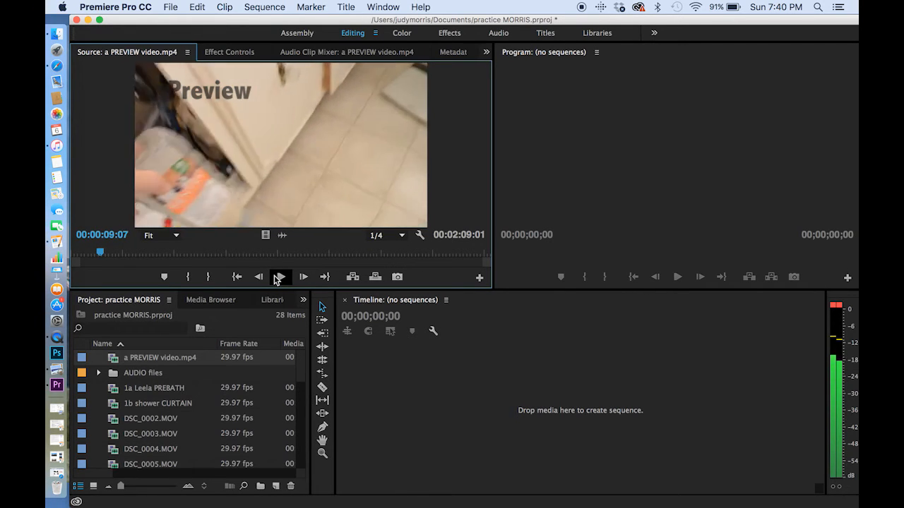
{"action": "key", "text": "Left"}
{"action": "key", "text": "Left"}
{"action": "key", "text": "Left"}
{"action": "key", "text": "Left"}
{"action": "key", "text": "Right"}
{"action": "key", "text": "Right"}
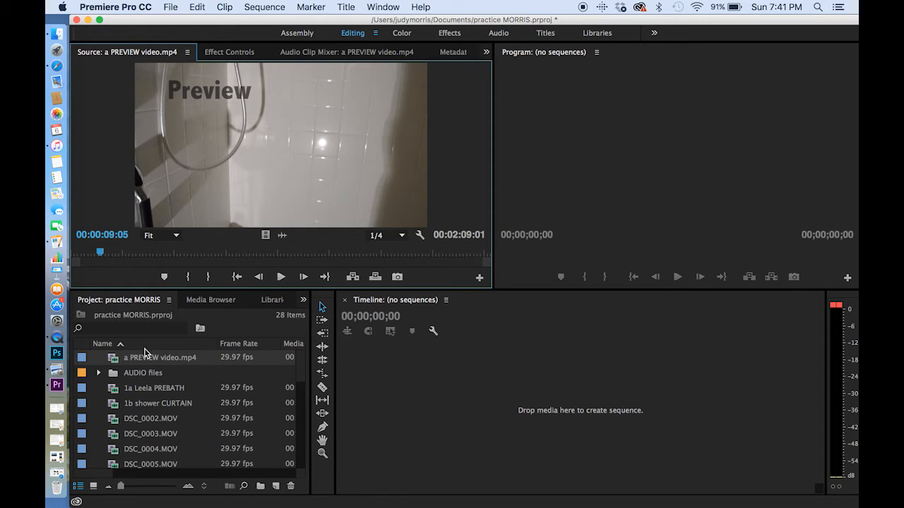
- Review 1a Leela PREBATH, 1b shower CURTAIN and DSC_0002.MOV in the Source monitor, scrubbing DSC_0002.MOV to 00:00:06:09
{"action": "double_click", "coordinate": [114, 389]}
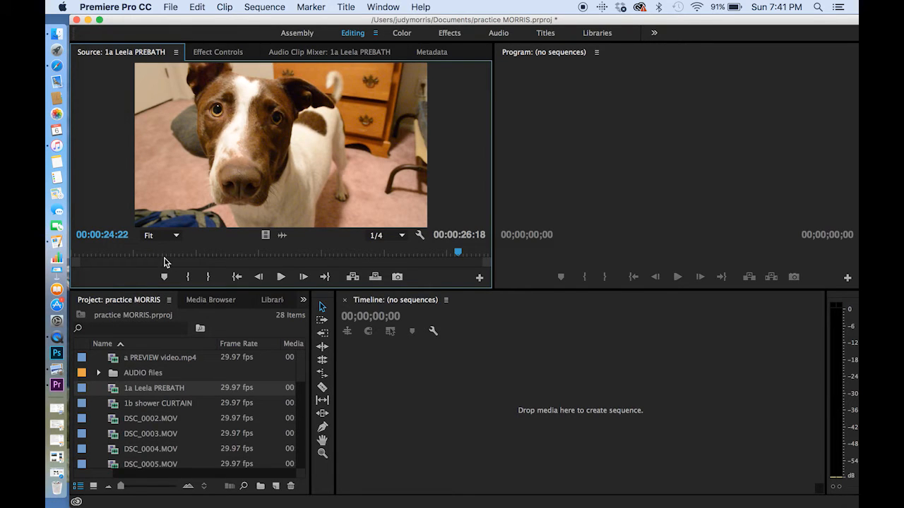
{"action": "double_click", "coordinate": [119, 404]}
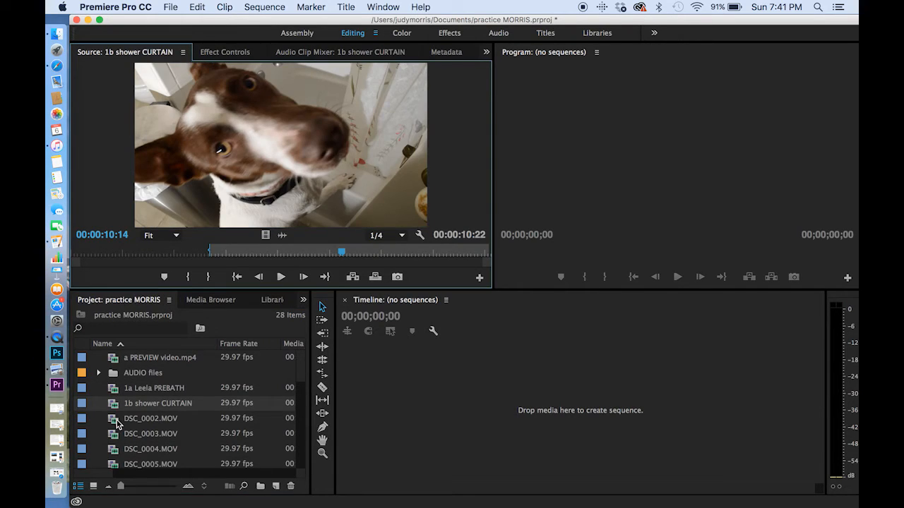
{"action": "double_click", "coordinate": [115, 419]}
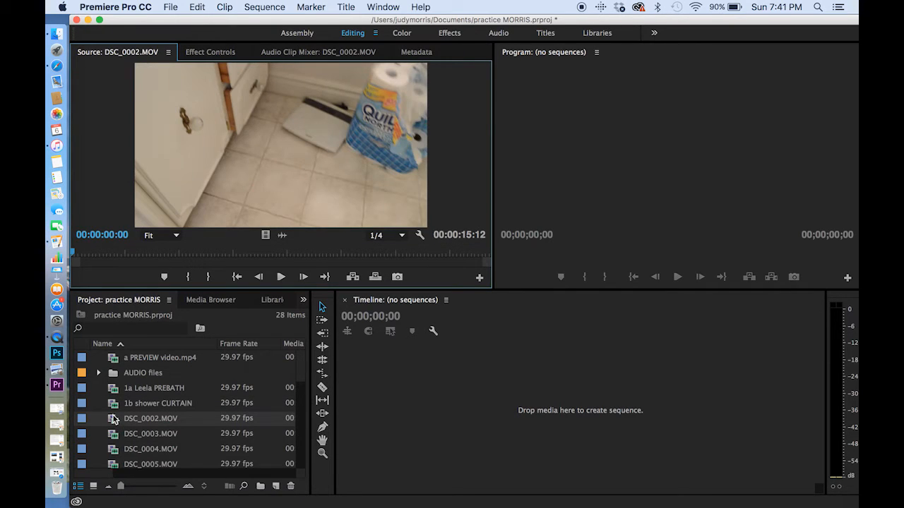
{"action": "left_click_drag", "start_coordinate": [178, 252], "coordinate": [241, 253]}
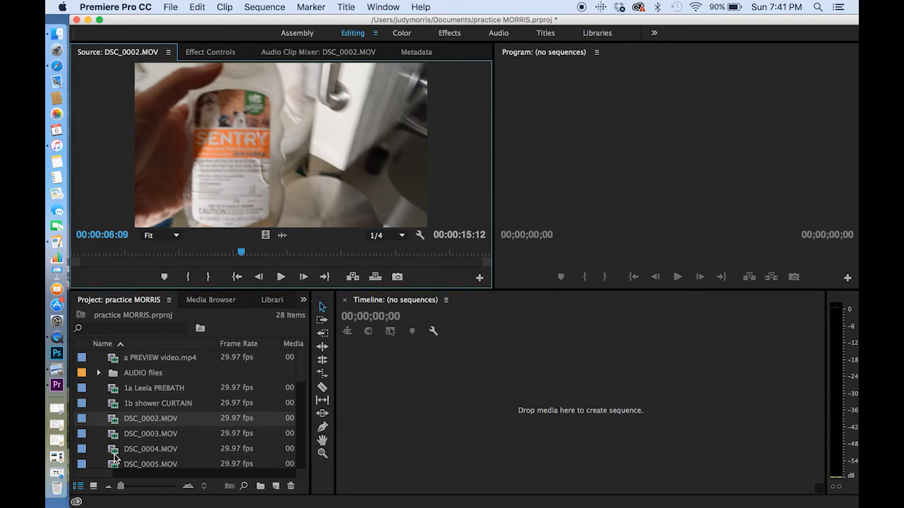
{"action": "scroll", "coordinate": [116, 437], "scroll_direction": "down", "scroll_amount": 5}
{"action": "scroll", "coordinate": [116, 438], "scroll_direction": "up", "scroll_amount": 5}
- Reopen 1b shower CURTAIN in the Source monitor and set its out point at 00:00:07:18
{"action": "left_click", "coordinate": [110, 406]}
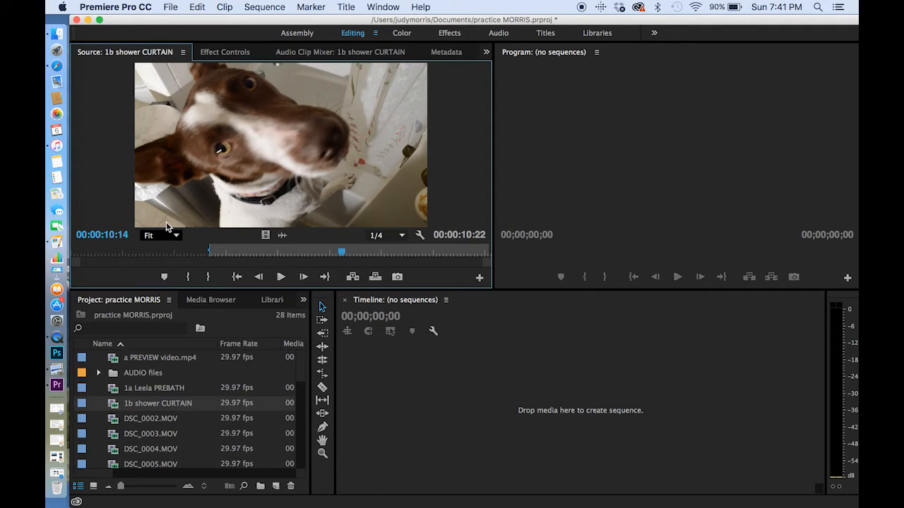
{"action": "left_click_drag", "start_coordinate": [339, 252], "coordinate": [268, 262]}
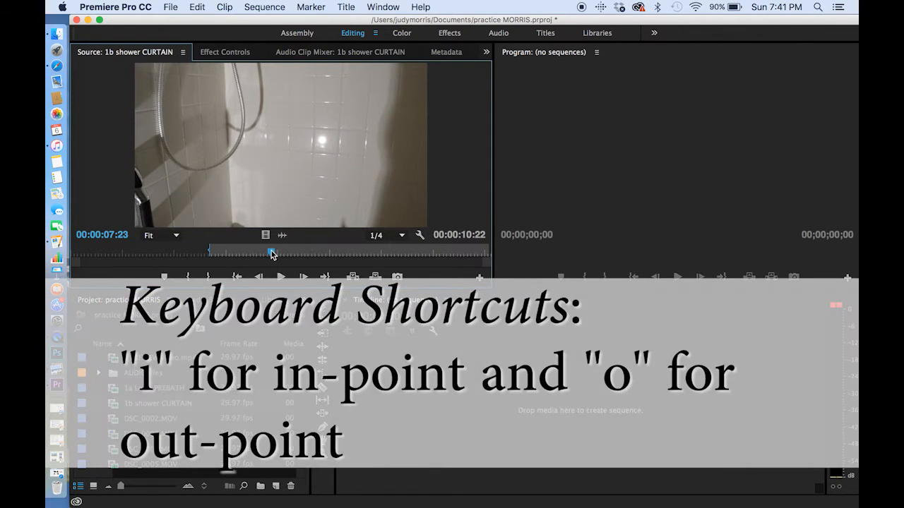
{"action": "left_click_drag", "start_coordinate": [272, 254], "coordinate": [268, 254]}
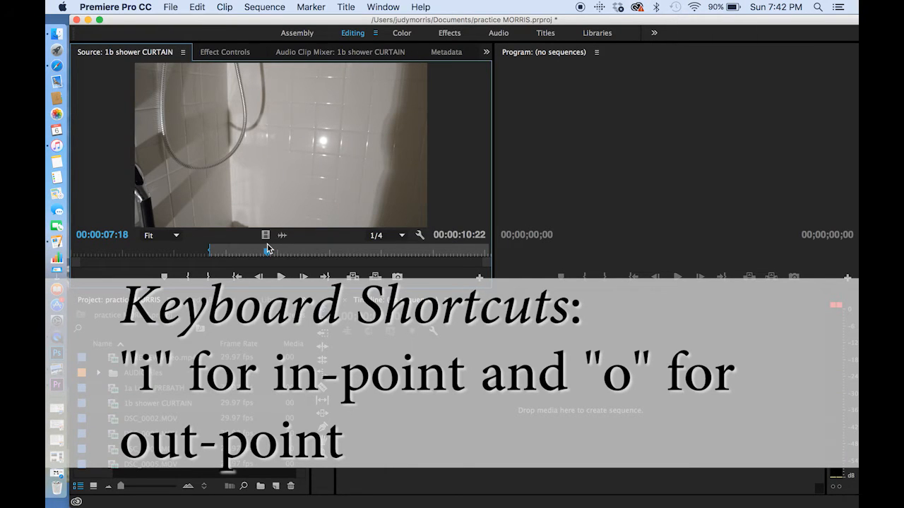
{"action": "key", "text": "o"}
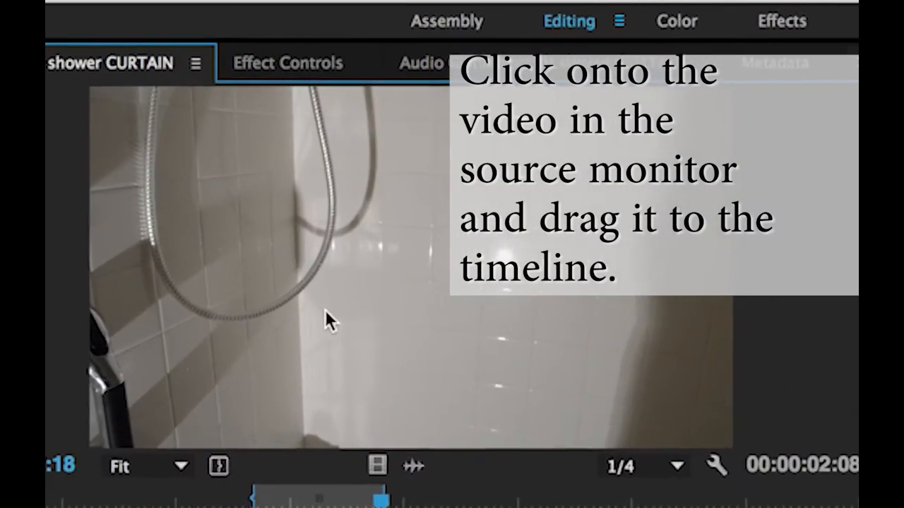
- Place the trimmed 1b shower CURTAIN clip from the Source monitor on the empty timeline to create a sequence
{"action": "left_click_drag", "start_coordinate": [293, 264], "coordinate": [454, 424]}
{"action": "left_click_drag", "start_coordinate": [481, 305], "coordinate": [638, 507]}
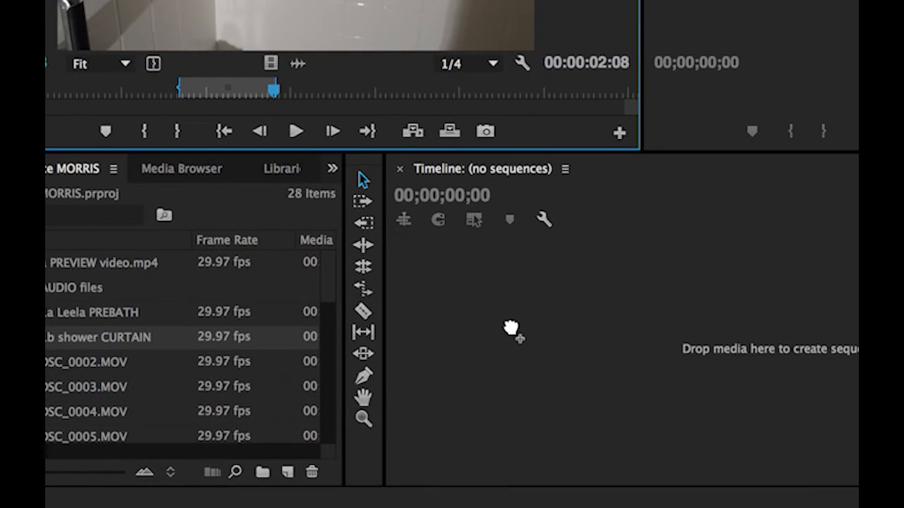
{"action": "mouse_move", "coordinate": [510, 329]}
{"action": "left_mouse_down"}
{"action": "mouse_move", "coordinate": [522, 351]}
{"action": "mouse_move", "coordinate": [518, 332]}
{"action": "left_mouse_up"}
{"action": "left_click_drag", "start_coordinate": [518, 333], "coordinate": [514, 331]}
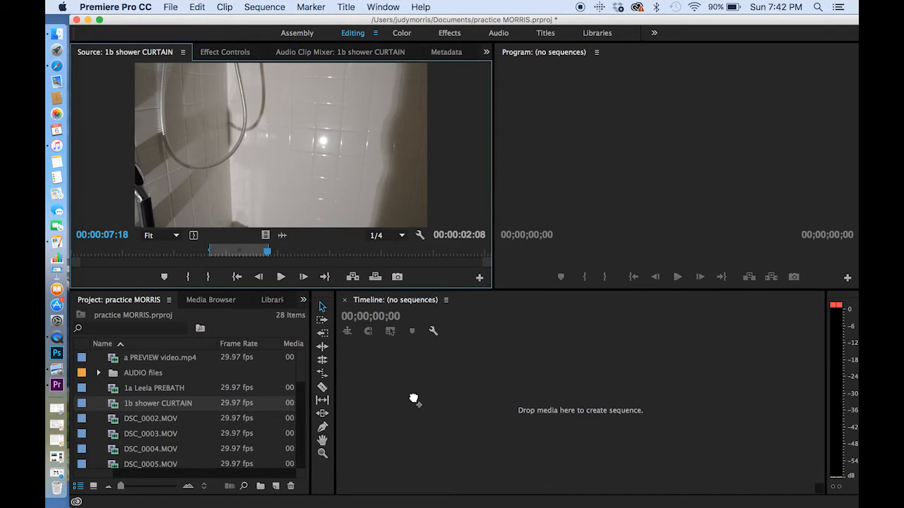
{"action": "mouse_move", "coordinate": [413, 399]}
{"action": "left_mouse_down"}
{"action": "mouse_move", "coordinate": [415, 411]}
{"action": "mouse_move", "coordinate": [417, 401]}
{"action": "left_mouse_up"}
{"action": "left_click_drag", "start_coordinate": [417, 403], "coordinate": [417, 403]}
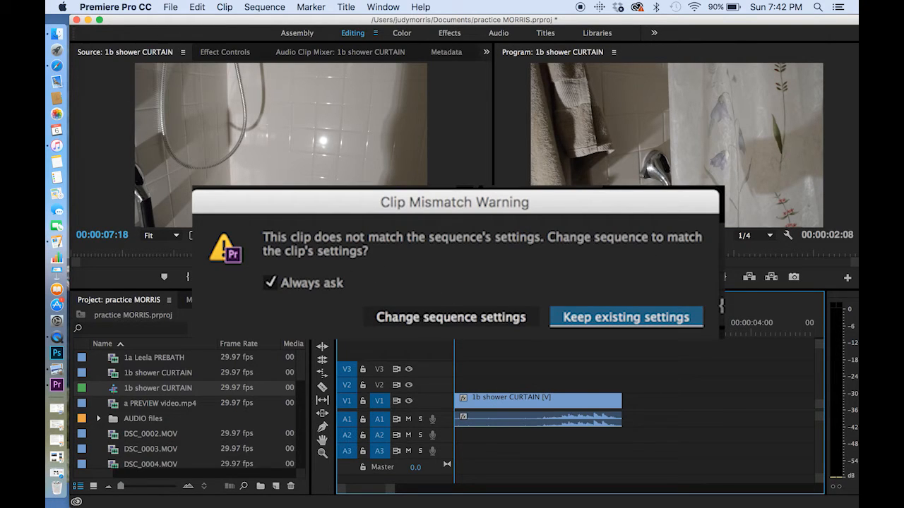
- Change the sequence settings to match the clip and move 1b shower CURTAIN along V1 to start at about 00:00:00:21
{"action": "left_click", "coordinate": [480, 321]}
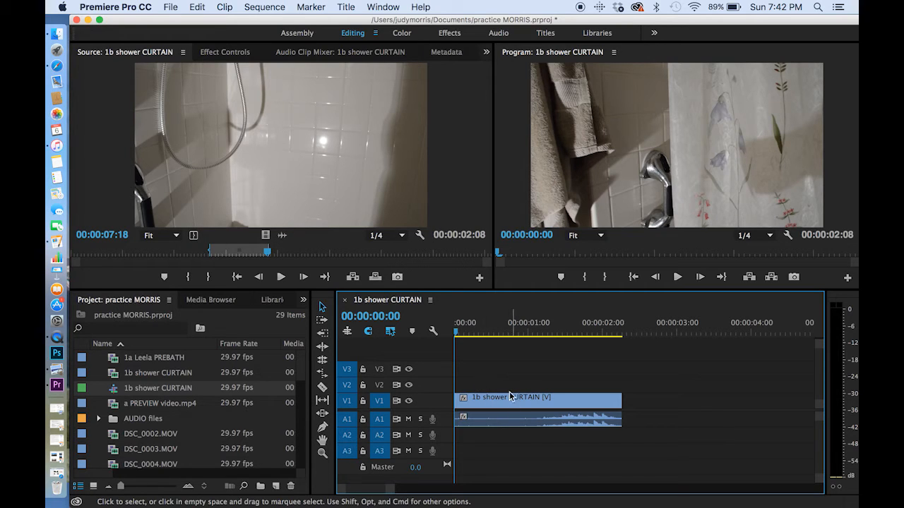
{"action": "left_click_drag", "start_coordinate": [491, 400], "coordinate": [541, 403]}
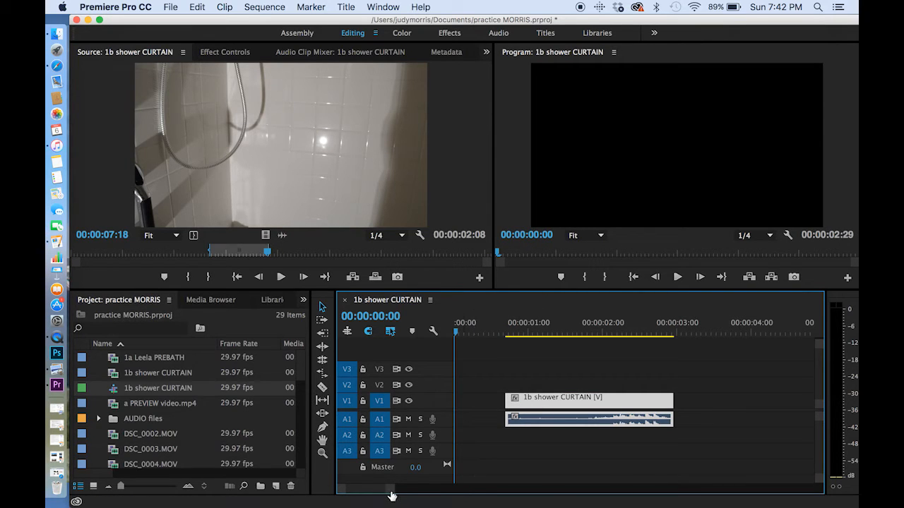
- Examine the 1b shower CURTAIN clip on the timeline at different zoom levels, from individual frames to the whole clip
{"action": "left_click_drag", "start_coordinate": [393, 495], "coordinate": [456, 500]}
{"action": "scroll", "coordinate": [577, 416], "scroll_direction": "right", "scroll_amount": 5}
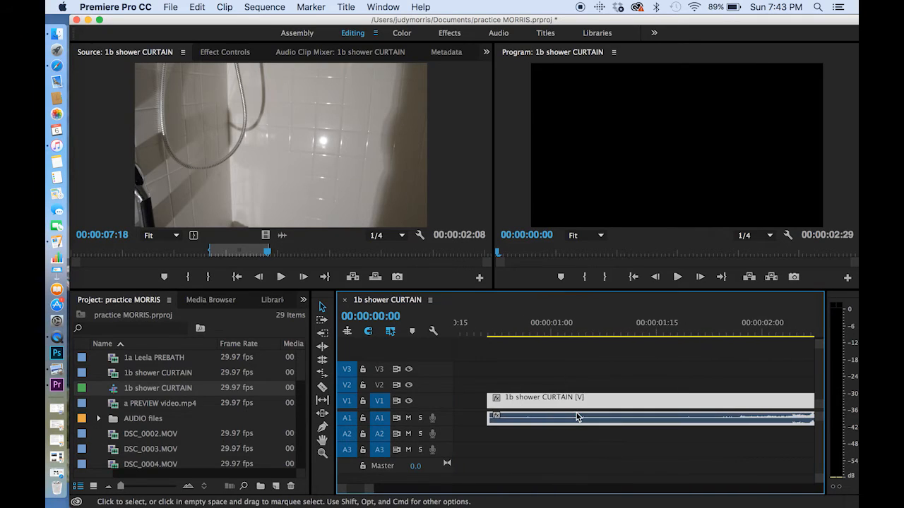
{"action": "key", "text": "equal"}
{"action": "key", "text": "equal"}
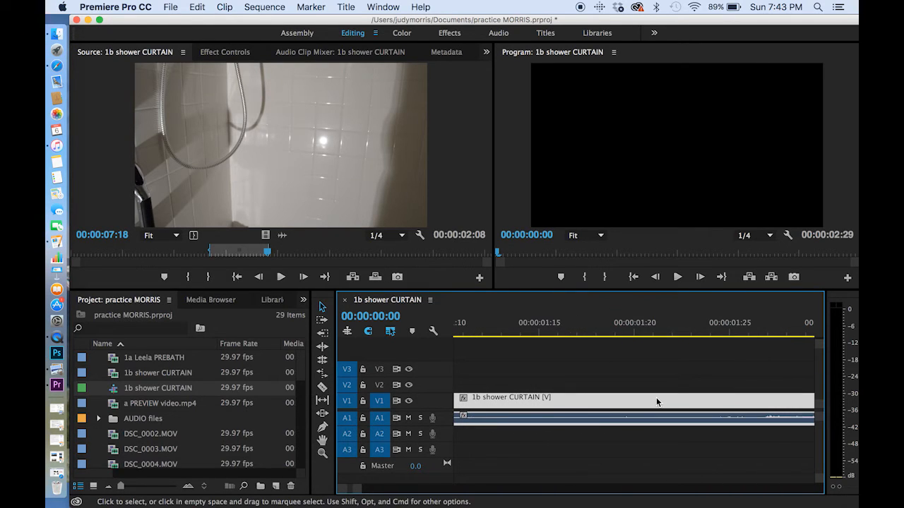
{"action": "key", "text": "minus"}
{"action": "key", "text": "minus"}
{"action": "key", "text": "minus"}
{"action": "key", "text": "minus"}
{"action": "key", "text": "minus"}
{"action": "key", "text": "equal"}
{"action": "key", "text": "equal"}
{"action": "key", "text": "equal"}
{"action": "key", "text": "equal"}
{"action": "key", "text": "minus"}
{"action": "key", "text": "minus"}
{"action": "key", "text": "minus"}
{"action": "key", "text": "equal"}
{"action": "key", "text": "equal"}
{"action": "key", "text": "equal"}
{"action": "key", "text": "minus"}
{"action": "key", "text": "minus"}
{"action": "key", "text": "minus"}
{"action": "key", "text": "minus"}
{"action": "key", "text": "equal"}
{"action": "key", "text": "equal"}
{"action": "key", "text": "equal"}
{"action": "key", "text": "equal"}
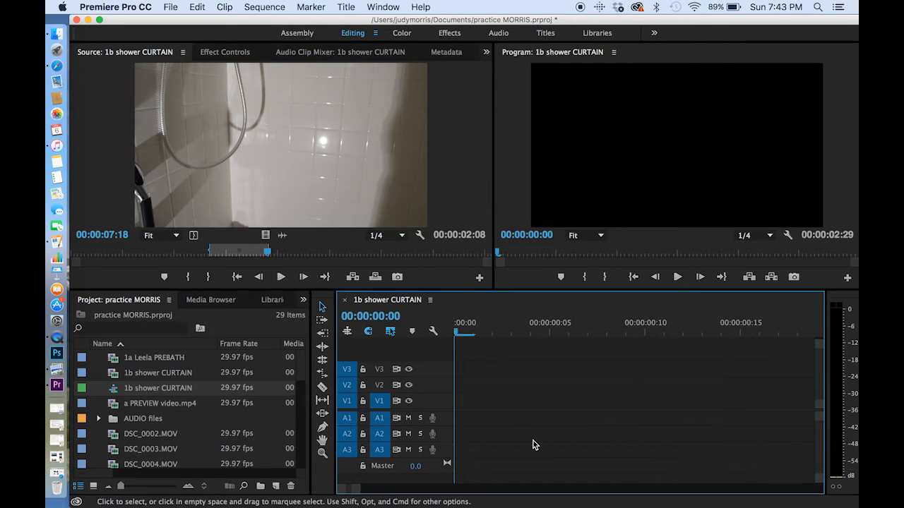
{"action": "key", "text": "minus"}
{"action": "key", "text": "minus"}
{"action": "key", "text": "minus"}
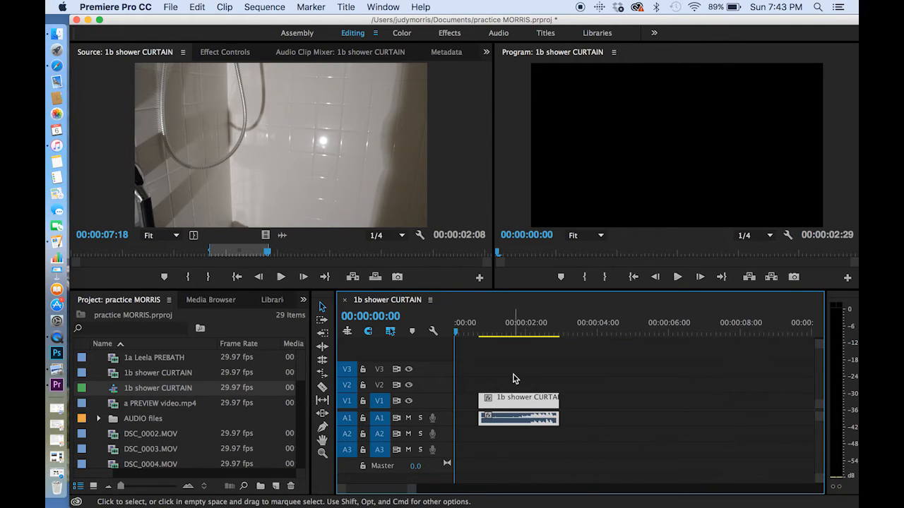
{"action": "key", "text": "equal"}
{"action": "key", "text": "equal"}
{"action": "key", "text": "minus"}
{"action": "key", "text": "minus"}
{"action": "key", "text": "minus"}
{"action": "key", "text": "equal"}
{"action": "key", "text": "equal"}
{"action": "key", "text": "equal"}
{"action": "key", "text": "minus"}
{"action": "key", "text": "minus"}
- Enlarge the Audio 1 track to show its stereo waveform and slightly adjust the volume line of the 1b shower CURTAIN clip
{"action": "left_click", "coordinate": [504, 399]}
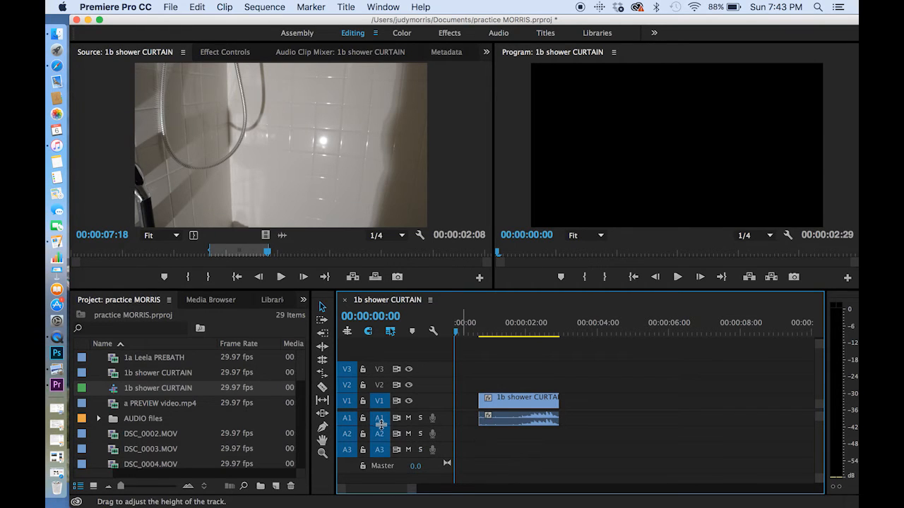
{"action": "left_click_drag", "start_coordinate": [381, 425], "coordinate": [380, 449]}
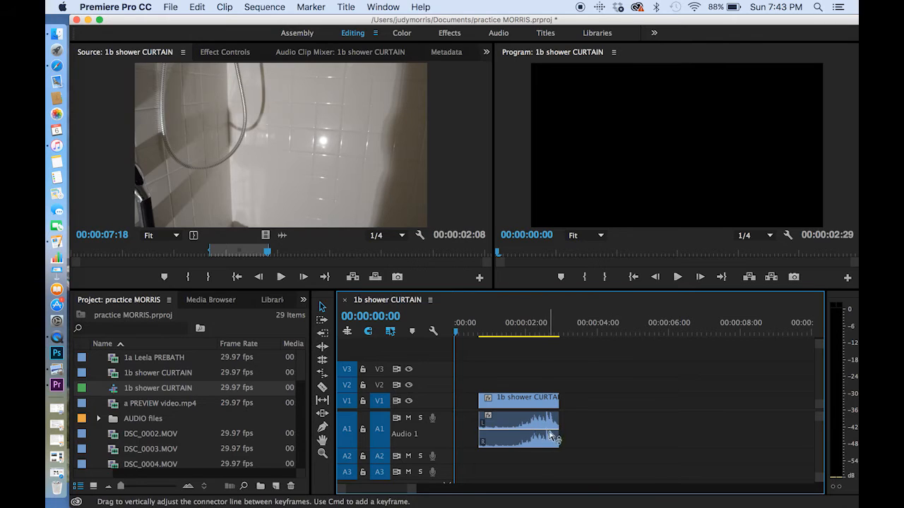
{"action": "left_click_drag", "start_coordinate": [523, 434], "coordinate": [522, 432]}
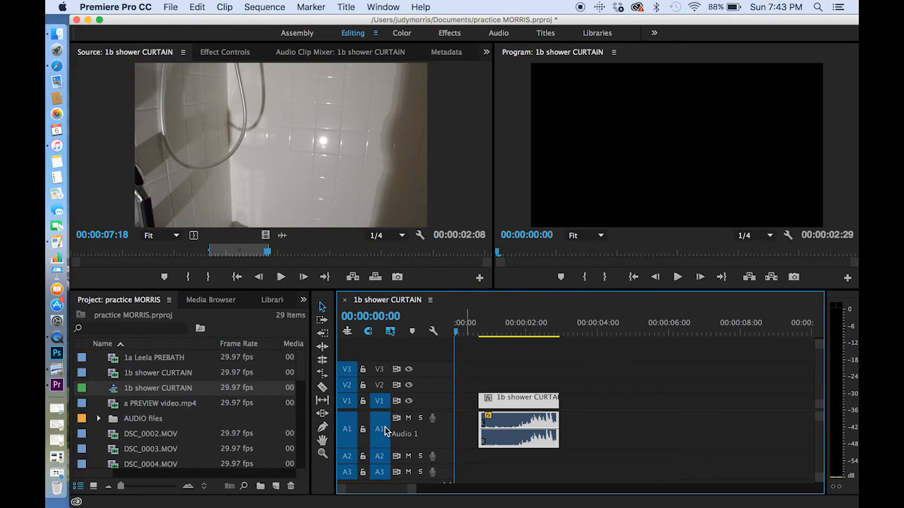
{"action": "left_click_drag", "start_coordinate": [387, 448], "coordinate": [387, 465]}
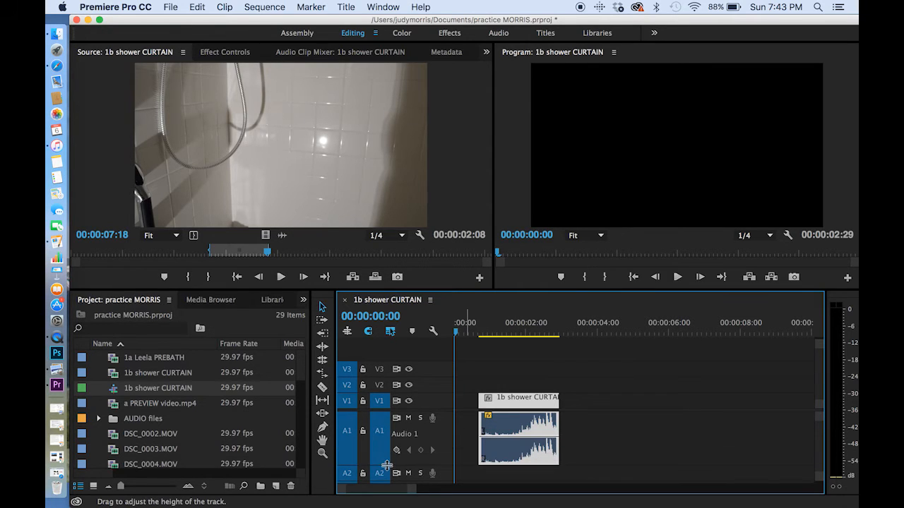
{"action": "left_click_drag", "start_coordinate": [506, 440], "coordinate": [505, 439]}
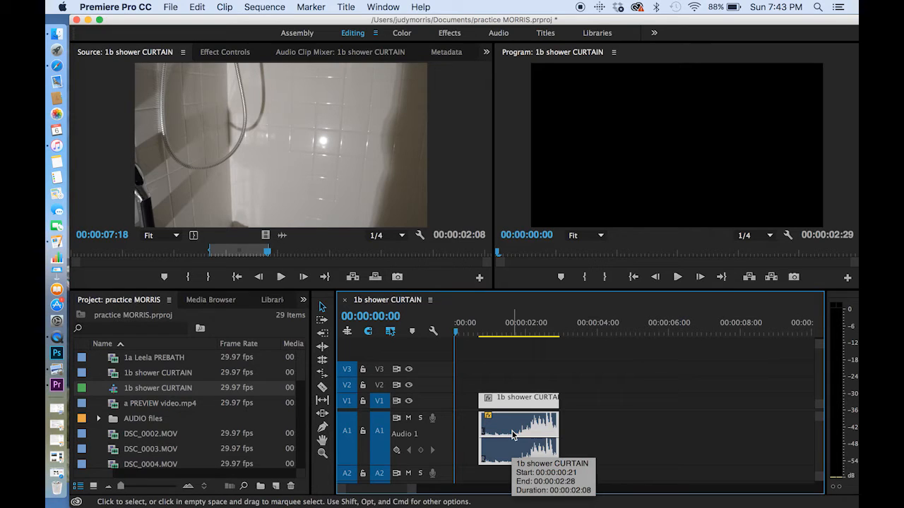
- Raise the audio gain of the 1b shower CURTAIN clip
{"action": "key", "text": "g"}
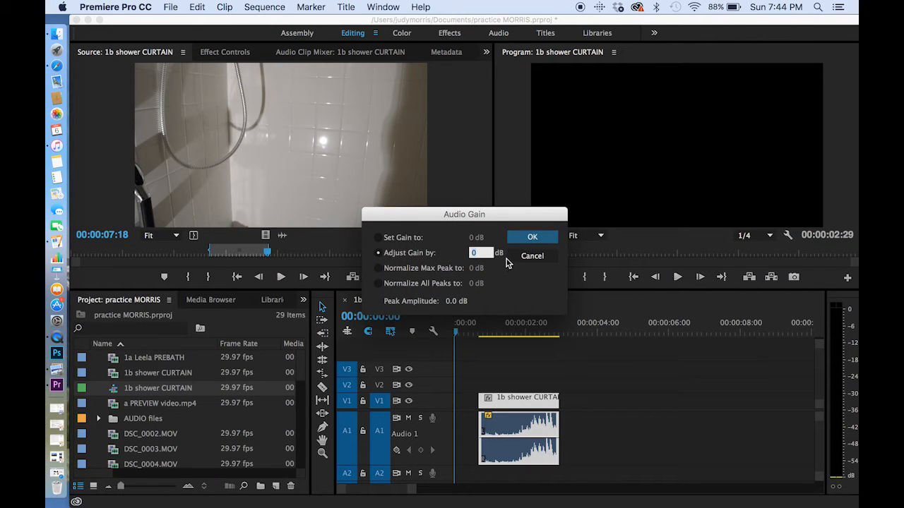
{"action": "left_click", "coordinate": [510, 260]}
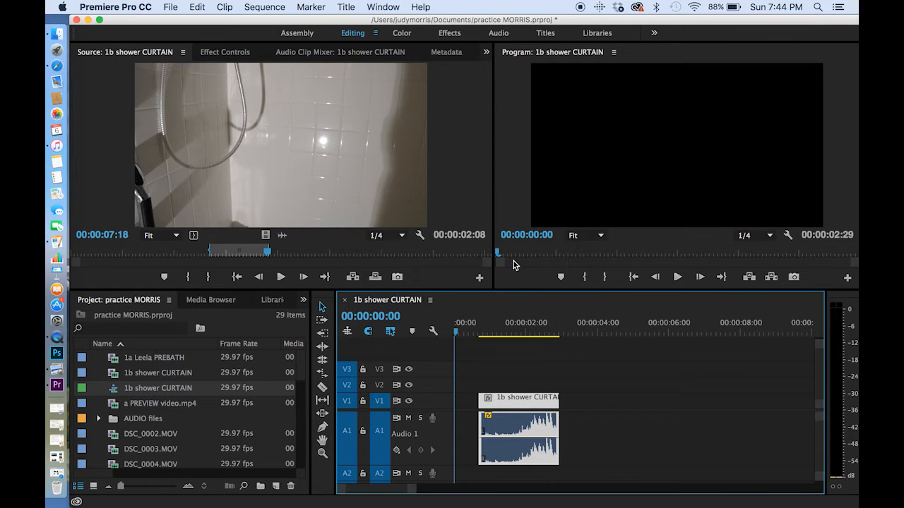
{"action": "mouse_move", "coordinate": [513, 443]}
{"action": "left_mouse_down"}
{"action": "mouse_move", "coordinate": [514, 435]}
{"action": "mouse_move", "coordinate": [513, 443]}
{"action": "left_mouse_up"}
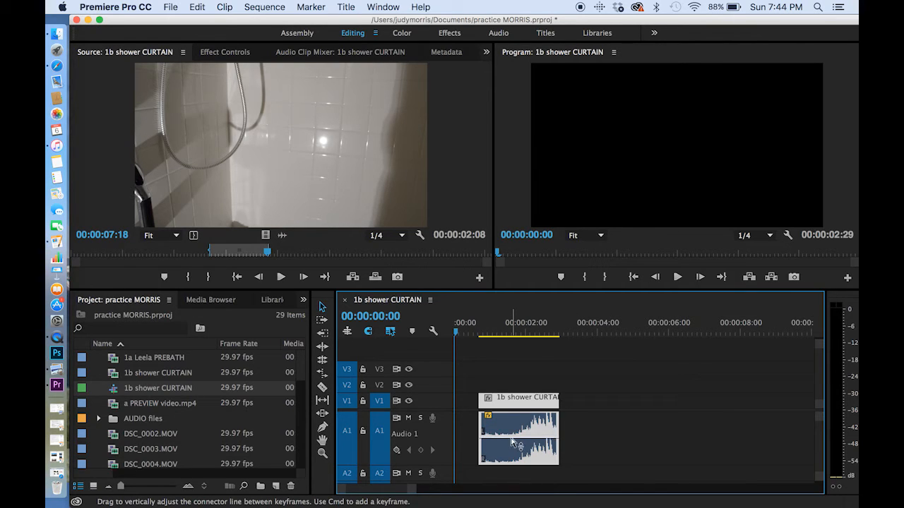
{"action": "key", "text": "g"}
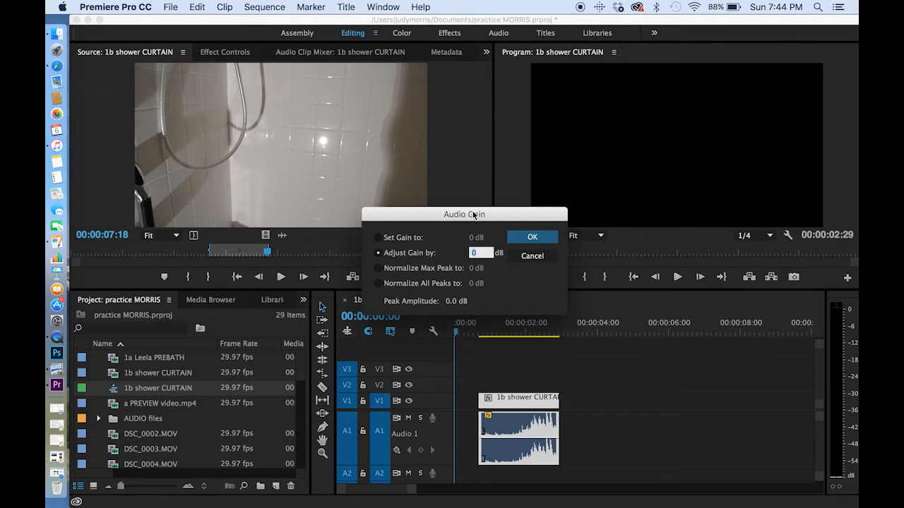
{"action": "mouse_move", "coordinate": [444, 218]}
{"action": "left_mouse_down"}
{"action": "mouse_move", "coordinate": [415, 214]}
{"action": "mouse_move", "coordinate": [428, 207]}
{"action": "mouse_move", "coordinate": [444, 216]}
{"action": "left_mouse_up"}
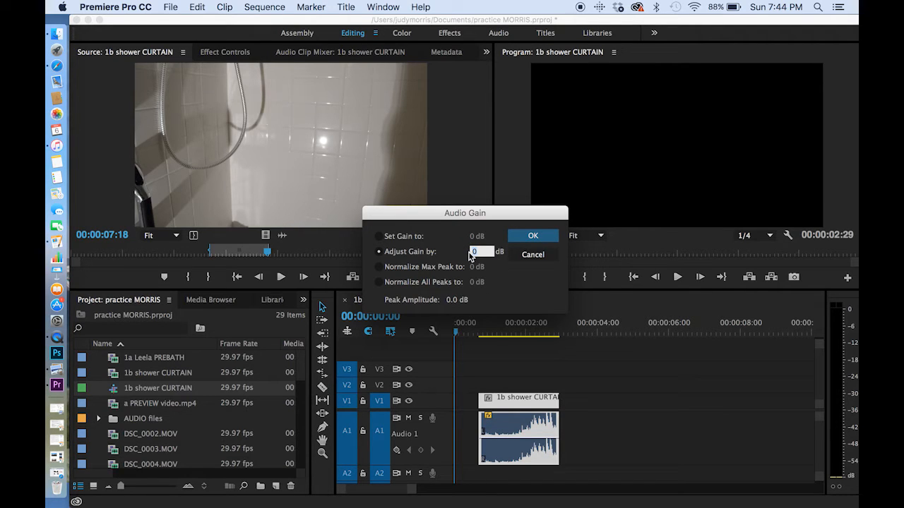
{"action": "left_click", "coordinate": [531, 234]}
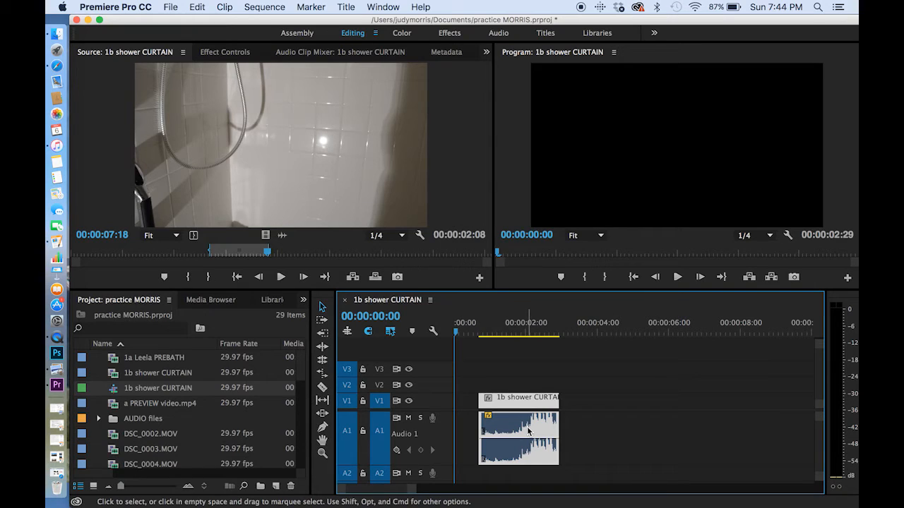
- Adjust the shower clip's audio gain by -5 dB and slightly adjust its volume line
{"action": "key", "text": "g"}
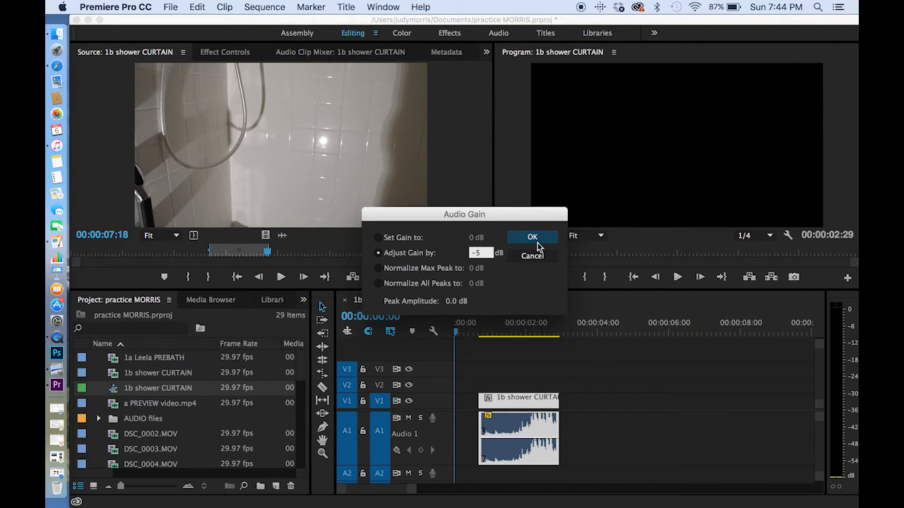
{"action": "key", "text": "Return"}
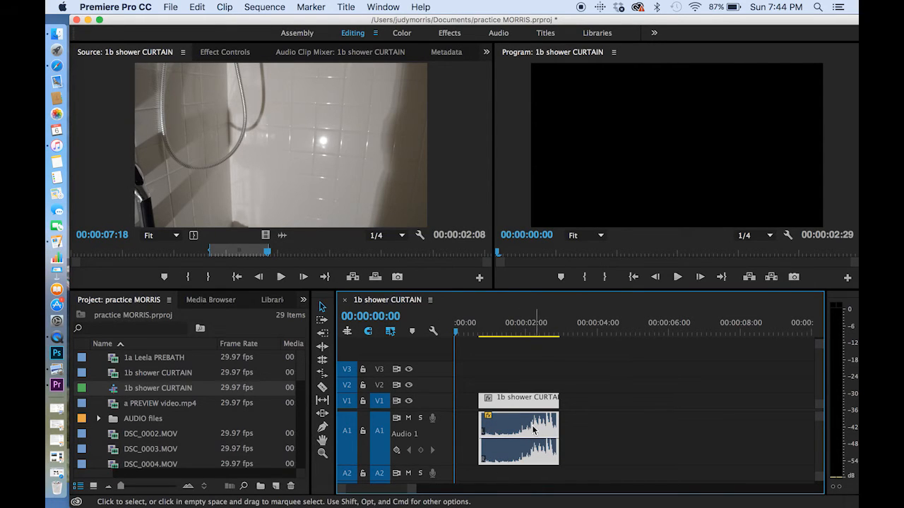
{"action": "left_click_drag", "start_coordinate": [531, 439], "coordinate": [528, 437]}
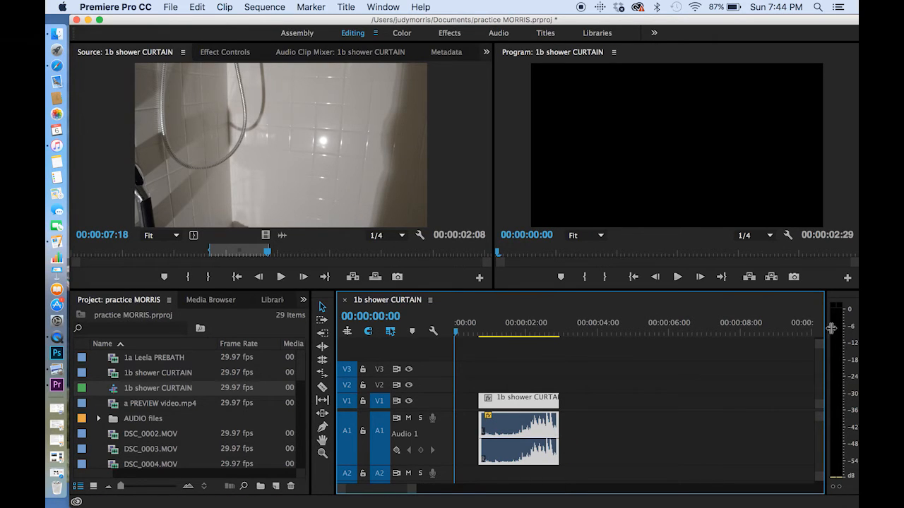
{"action": "left_click", "coordinate": [533, 443]}
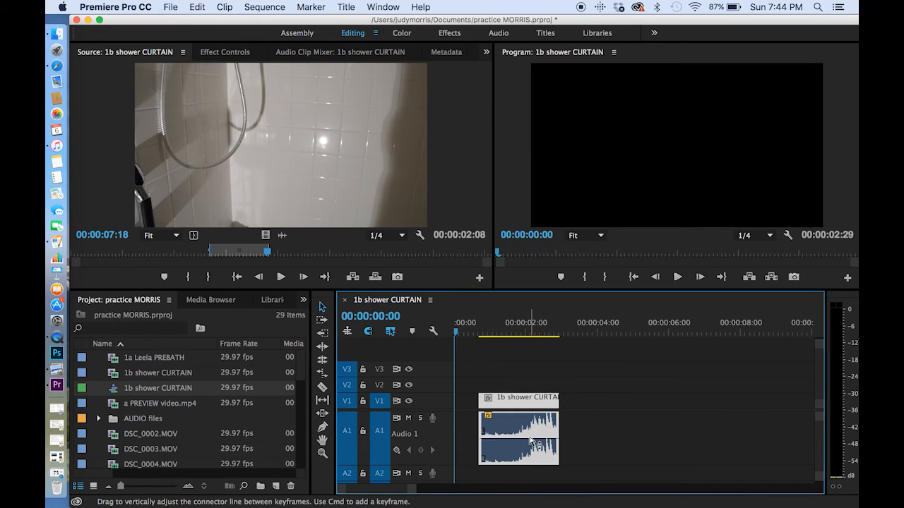
{"action": "left_click_drag", "start_coordinate": [514, 439], "coordinate": [514, 439]}
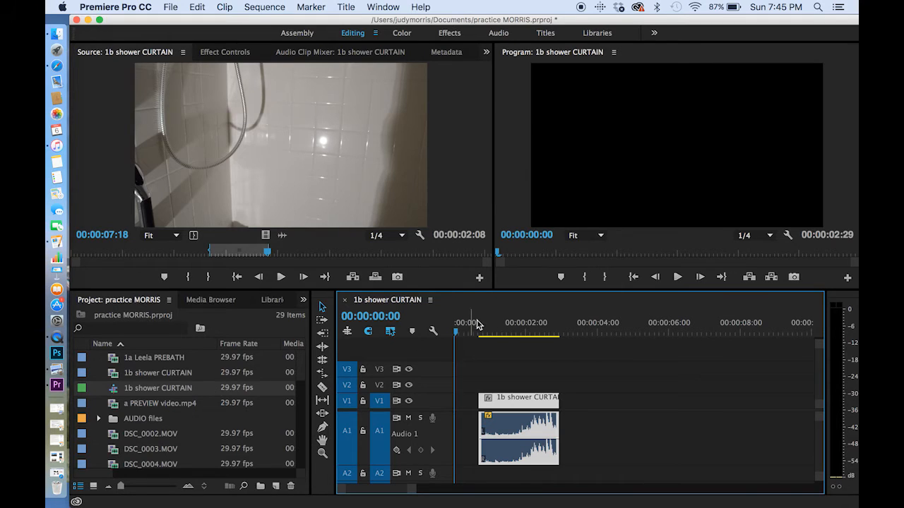
- Place DSC_0002.MOV on V2 directly above the shower clip and expand the Video 2 track to show its thumbnail
{"action": "left_click", "coordinate": [509, 333]}
{"action": "left_click", "coordinate": [131, 374]}
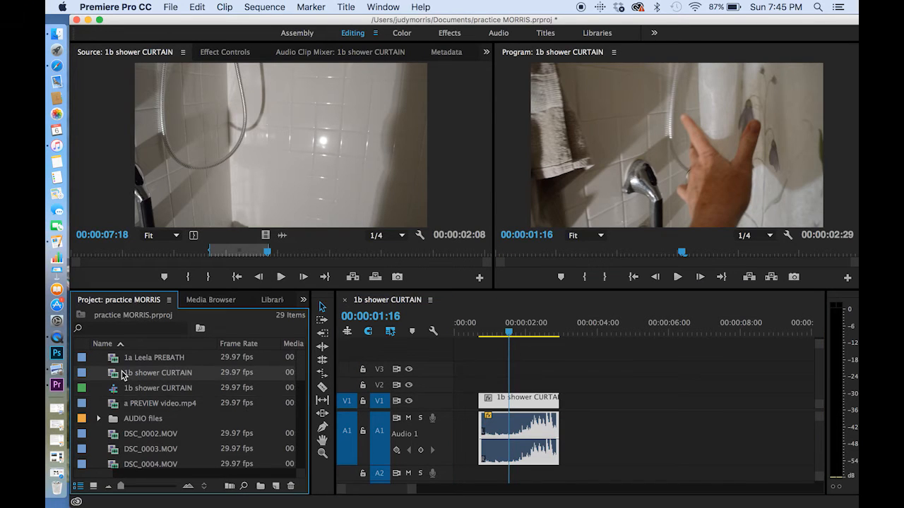
{"action": "left_click", "coordinate": [119, 437]}
{"action": "left_click_drag", "start_coordinate": [194, 411], "coordinate": [487, 387]}
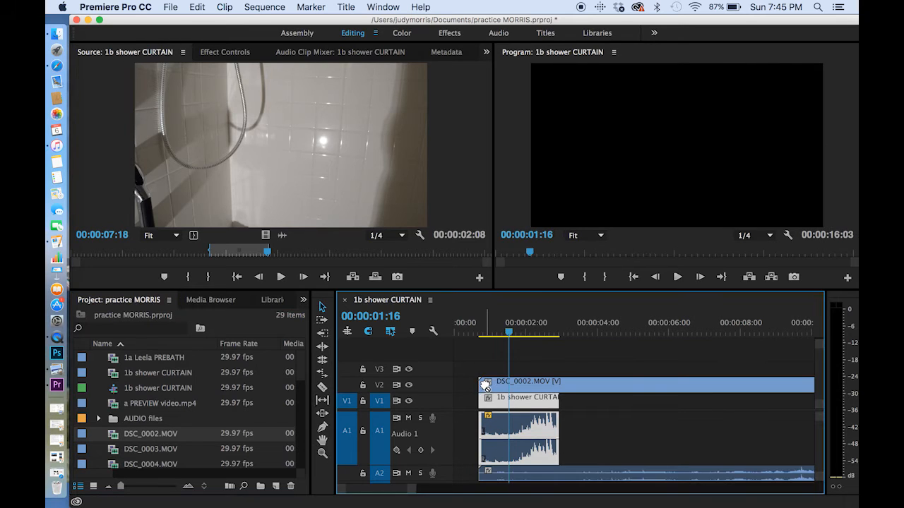
{"action": "double_click", "coordinate": [396, 392]}
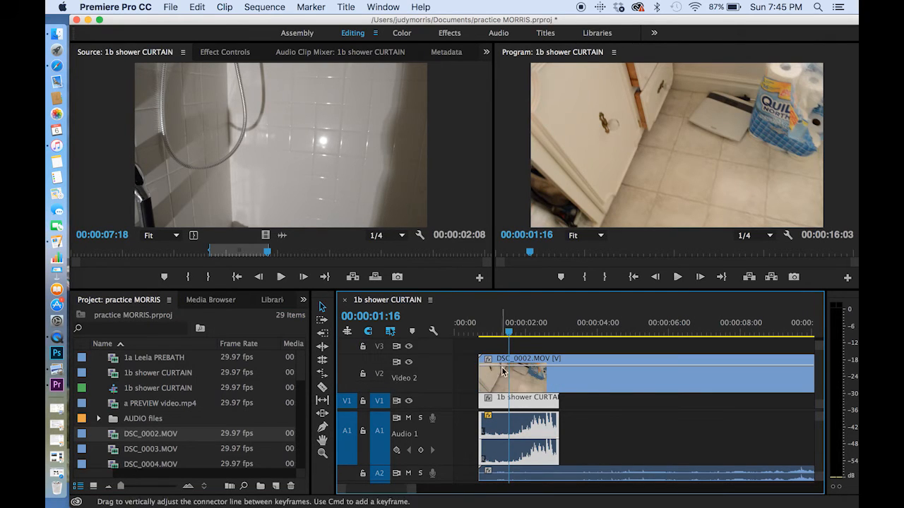
- Try a reduced opacity on DSC_0002.MOV over the shower clip with playback from about 00:00:01:12, and restore its full opacity
{"action": "left_click", "coordinate": [511, 418]}
{"action": "left_click_drag", "start_coordinate": [508, 368], "coordinate": [508, 374]}
{"action": "left_click", "coordinate": [500, 326]}
{"action": "key", "text": "space"}
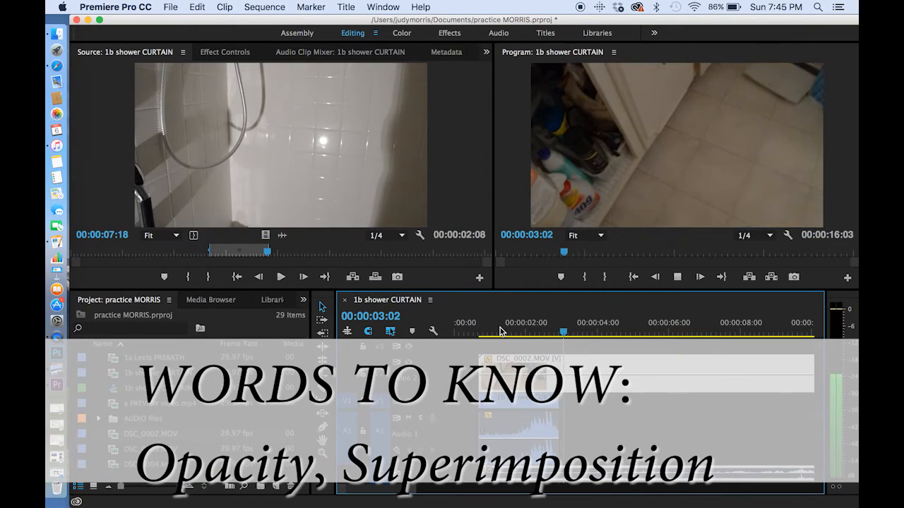
{"action": "key", "text": "space"}
{"action": "left_click", "coordinate": [504, 327]}
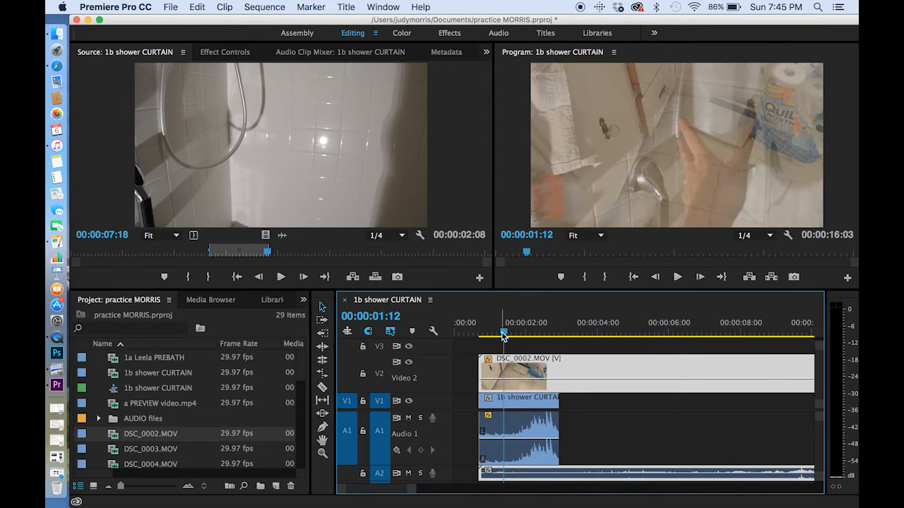
{"action": "key", "text": "space"}
{"action": "left_click_drag", "start_coordinate": [515, 340], "coordinate": [509, 342]}
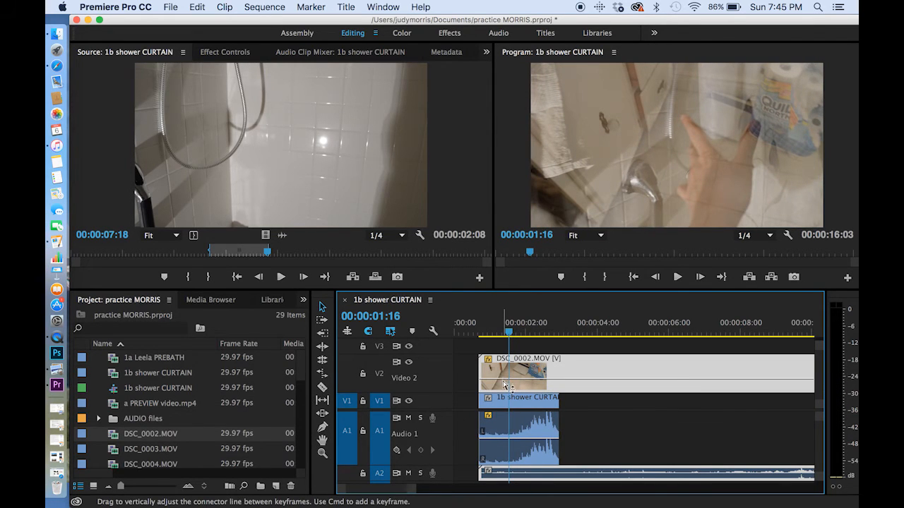
{"action": "left_click_drag", "start_coordinate": [504, 380], "coordinate": [504, 367]}
{"action": "left_click_drag", "start_coordinate": [516, 439], "coordinate": [516, 437]}
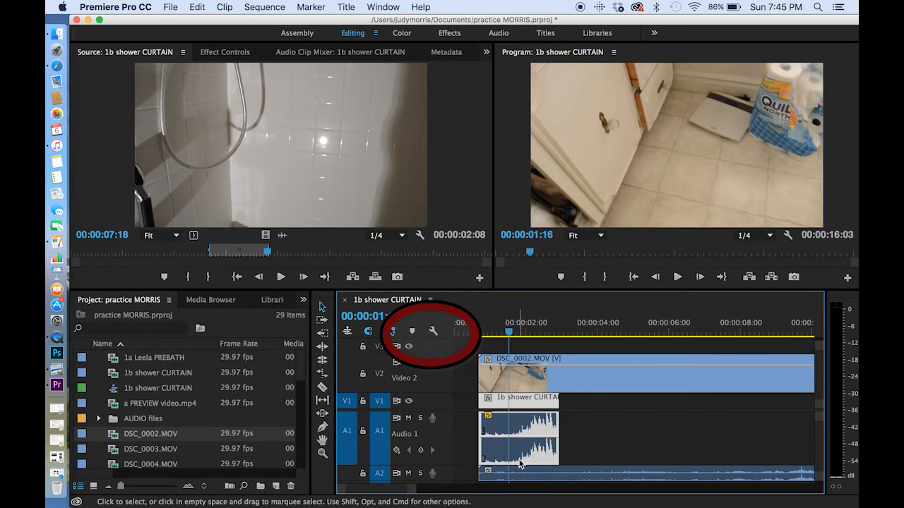
- Switch the timeline's Show Audio Keyframes display option off and back on
{"action": "left_click", "coordinate": [433, 331]}
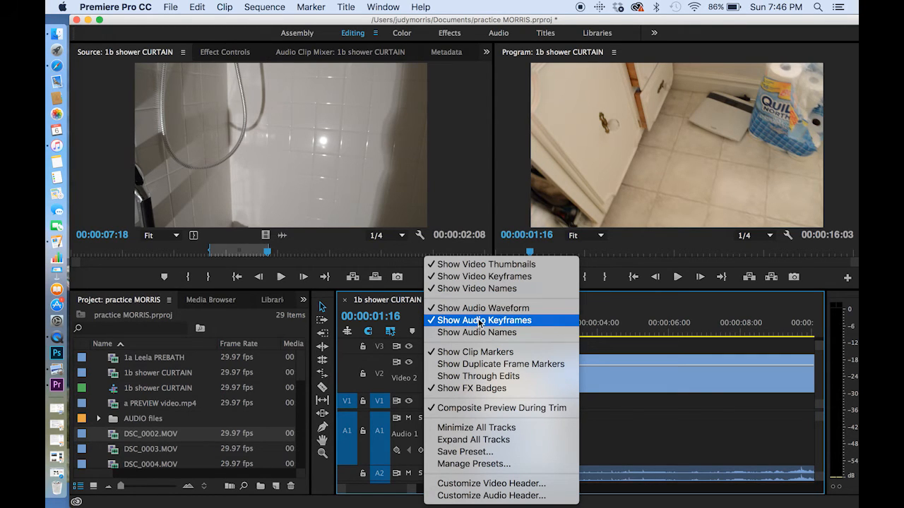
{"action": "left_click", "coordinate": [508, 322]}
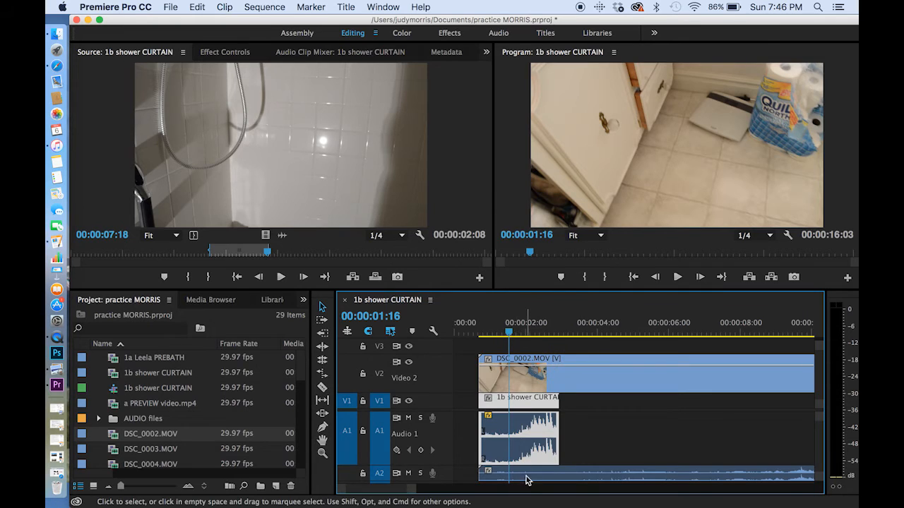
{"action": "left_click", "coordinate": [433, 330]}
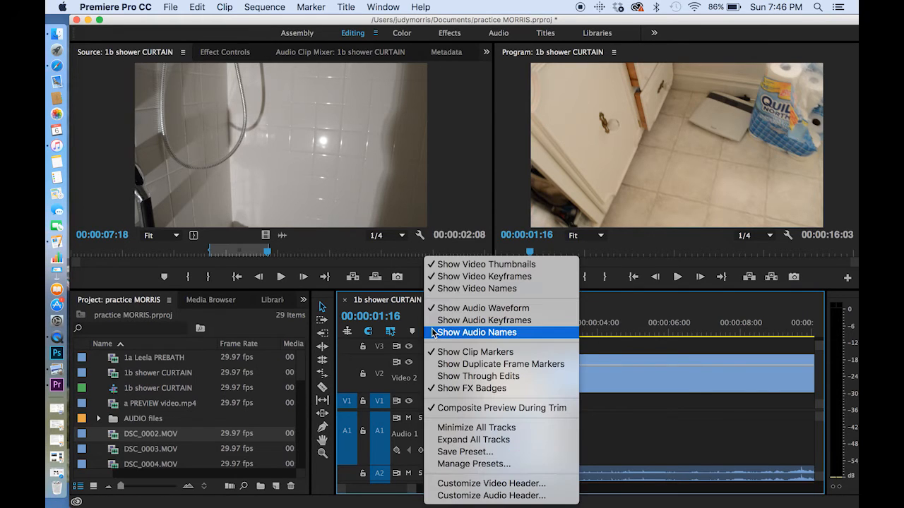
{"action": "left_click", "coordinate": [476, 322]}
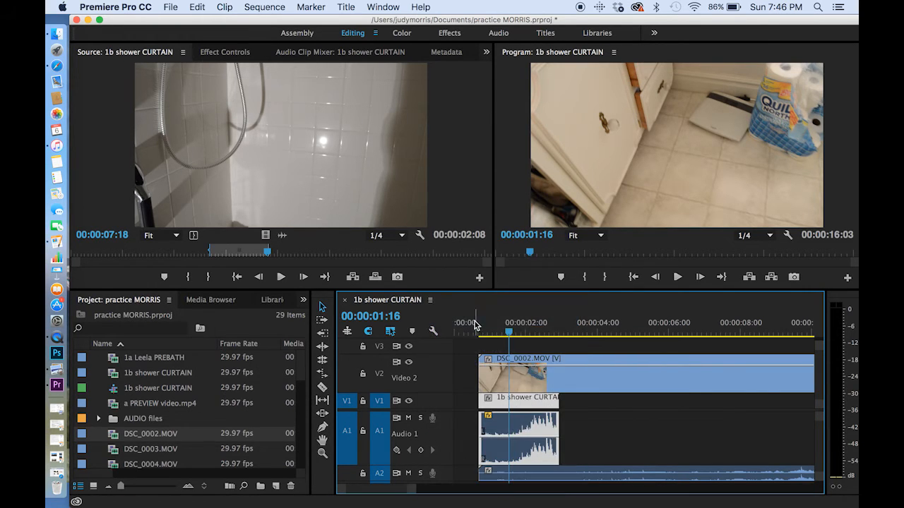
- Turn off the timeline's Show Video Keyframes option to hide the opacity line on the DSC_0002.MOV clip
{"action": "left_click", "coordinate": [499, 380]}
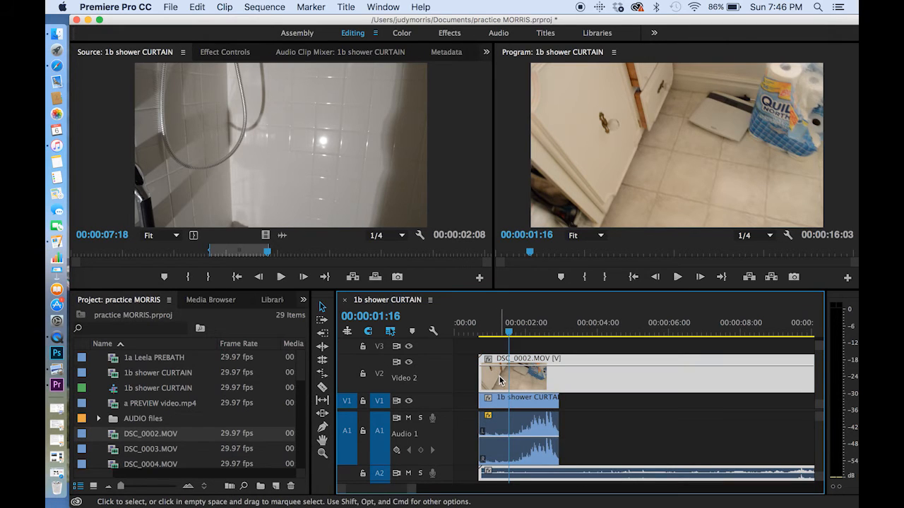
{"action": "left_click", "coordinate": [432, 331]}
{"action": "left_click", "coordinate": [483, 278]}
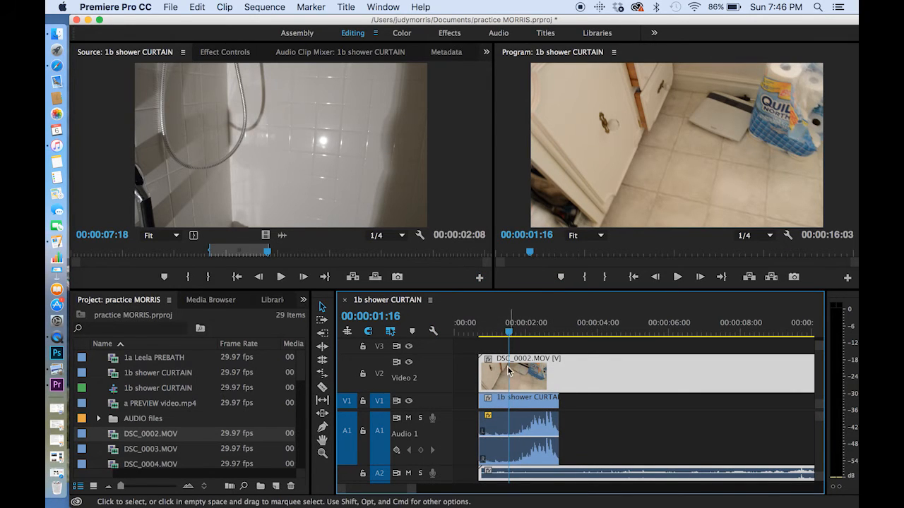
- Turn the timeline's Show Video Keyframes display option back on
{"action": "left_click", "coordinate": [433, 330]}
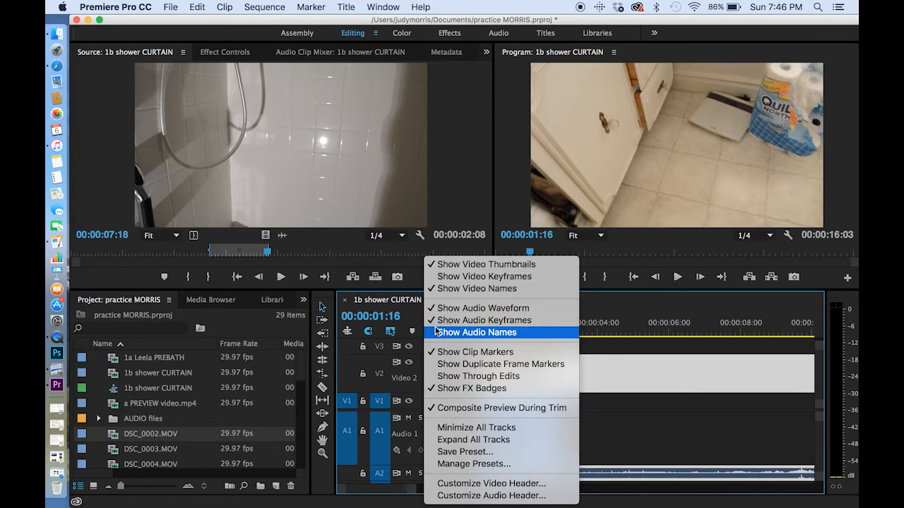
{"action": "left_click", "coordinate": [463, 277]}
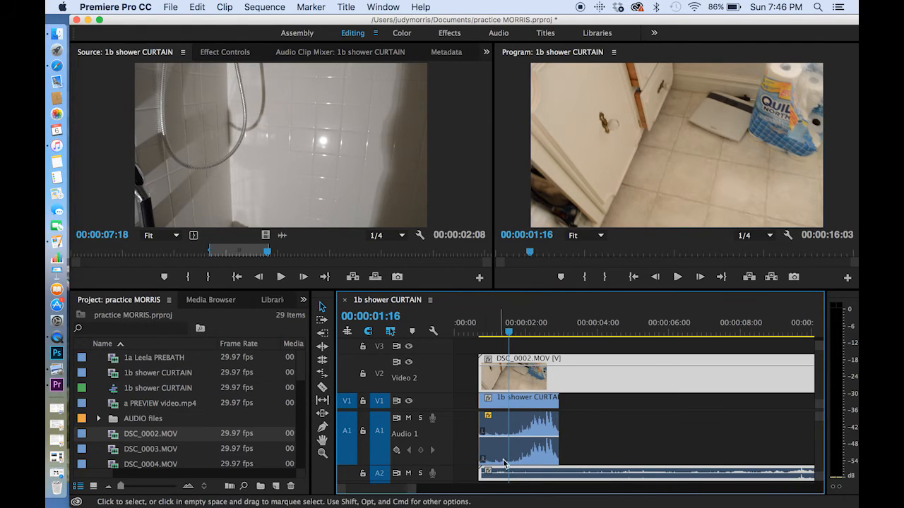
- Add six keyframes to the opacity line of DSC_0002.MOV between about 00:00:01:12 and 00:00:03:19, placing the last three with the Pen tool
{"action": "left_click", "coordinate": [534, 366], "text": "super"}
{"action": "left_click", "coordinate": [563, 366], "text": "super"}
{"action": "left_click", "coordinate": [584, 366], "text": "super"}
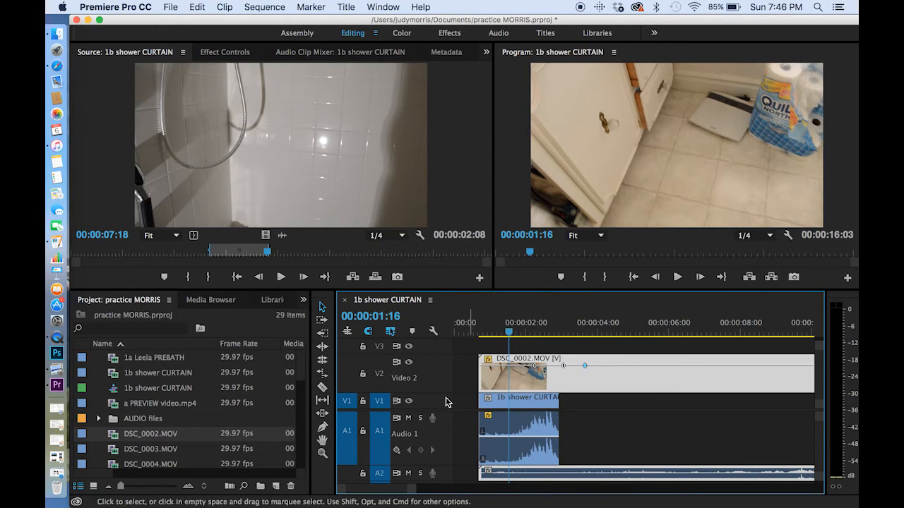
{"action": "left_click", "coordinate": [323, 426]}
{"action": "left_click", "coordinate": [505, 366]}
{"action": "left_click", "coordinate": [515, 366]}
{"action": "left_click", "coordinate": [550, 366]}
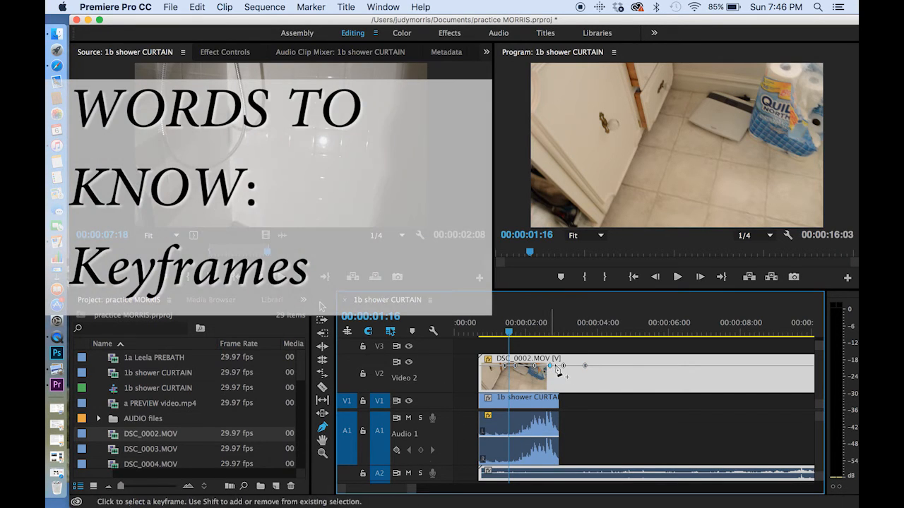
- Lower the second and fifth opacity keyframes on DSC_0002.MOV to form two dips, and play the fades back
{"action": "left_click_drag", "start_coordinate": [514, 365], "coordinate": [513, 387]}
{"action": "left_click_drag", "start_coordinate": [562, 365], "coordinate": [559, 388]}
{"action": "left_click", "coordinate": [500, 332]}
{"action": "key", "text": "space"}
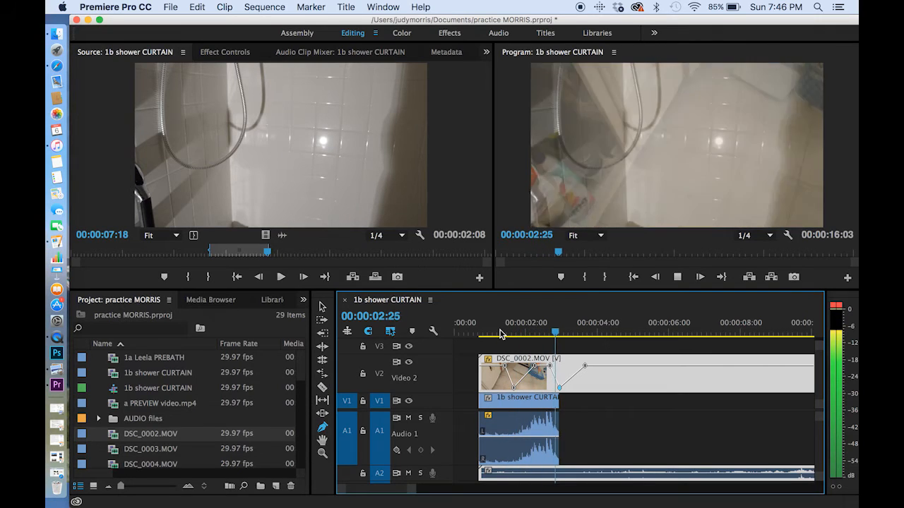
{"action": "key", "text": "space"}
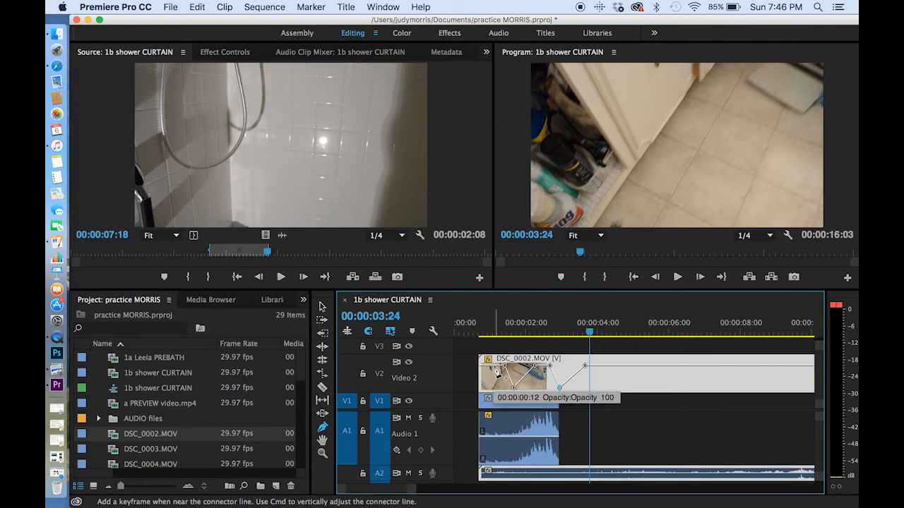
- Delete the DSC_0002.MOV clip from V2 and A2, leaving the Selection tool active
{"action": "left_click", "coordinate": [322, 306]}
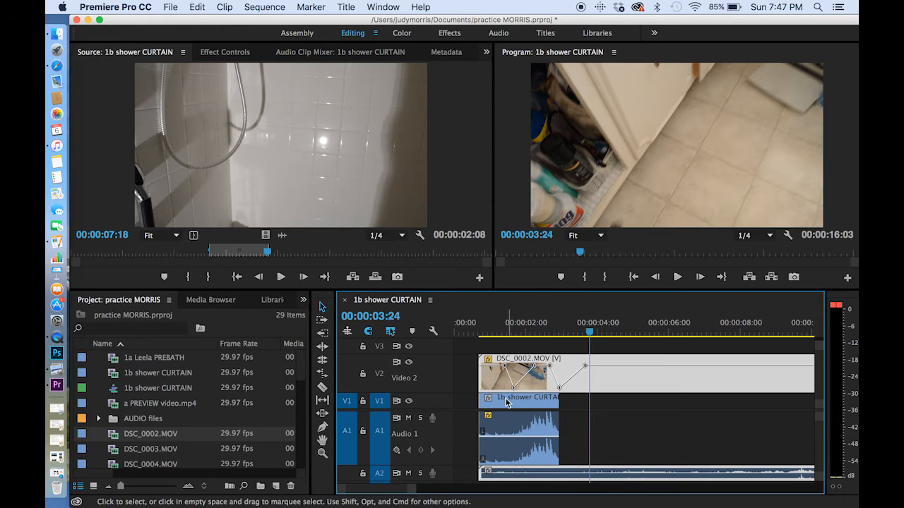
{"action": "key", "text": "Delete"}
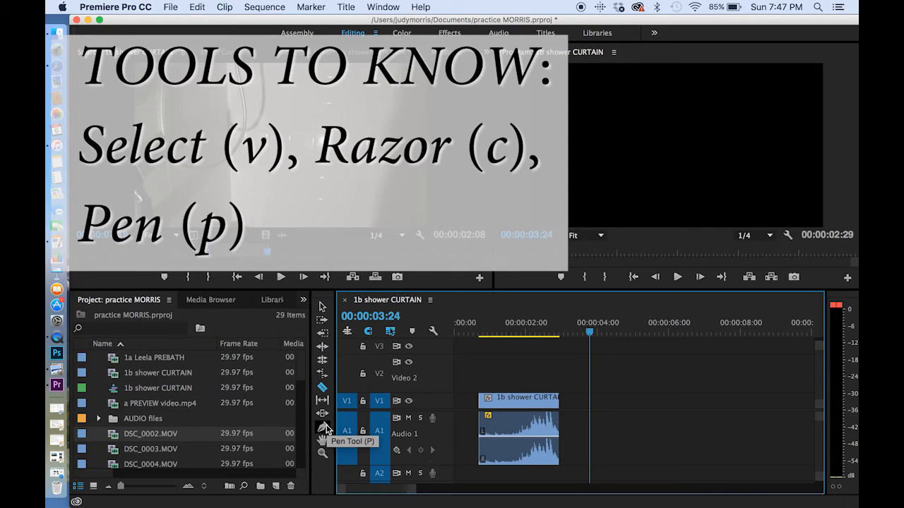
{"action": "left_click", "coordinate": [324, 428]}
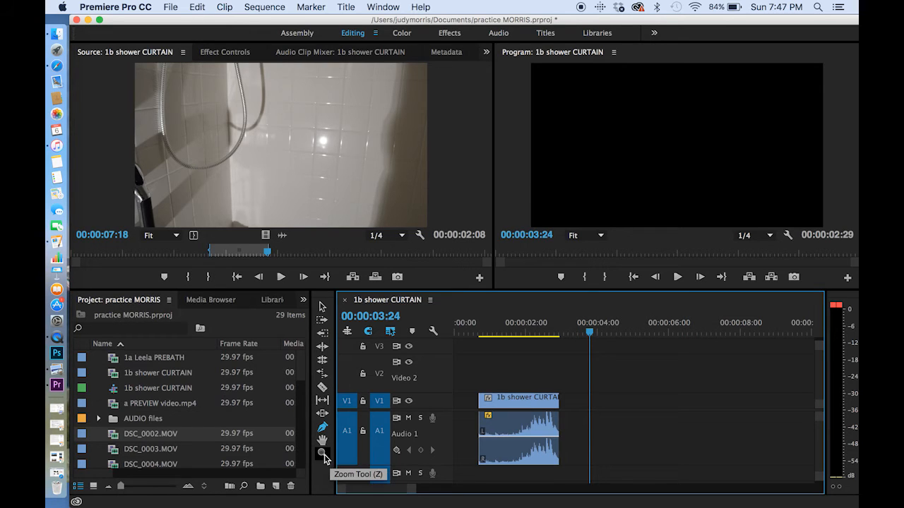
{"action": "left_click", "coordinate": [321, 307]}
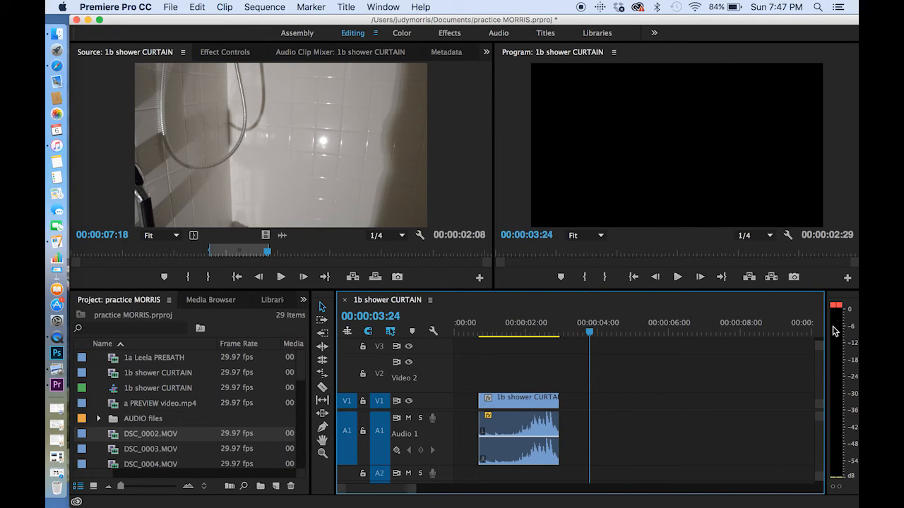
- Play the shower clip repeatedly from its first half to check its audio levels on the meters
{"action": "left_click", "coordinate": [499, 326]}
{"action": "key", "text": "space"}
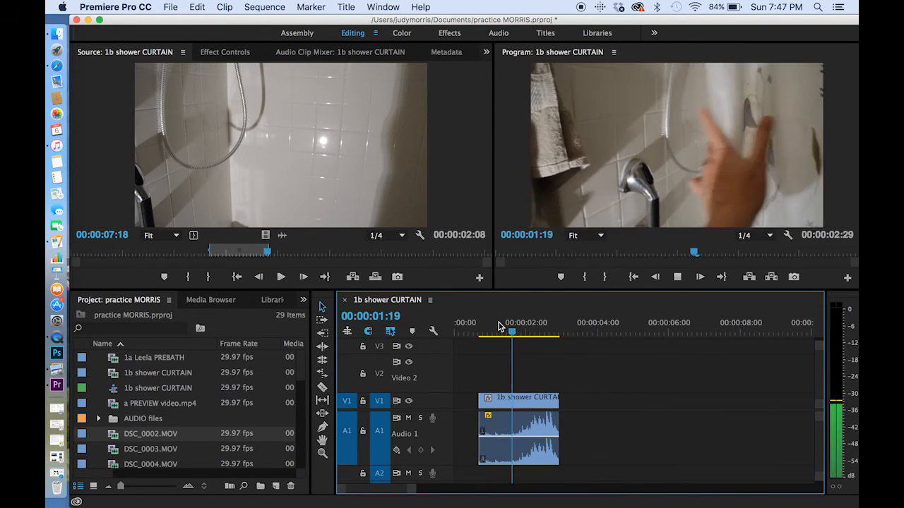
{"action": "key", "text": "space"}
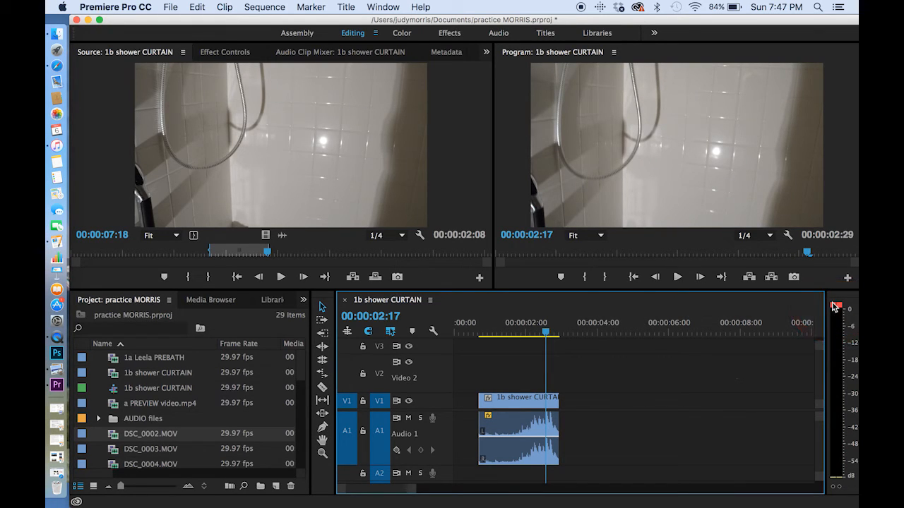
{"action": "left_click", "coordinate": [502, 323]}
{"action": "key", "text": "space"}
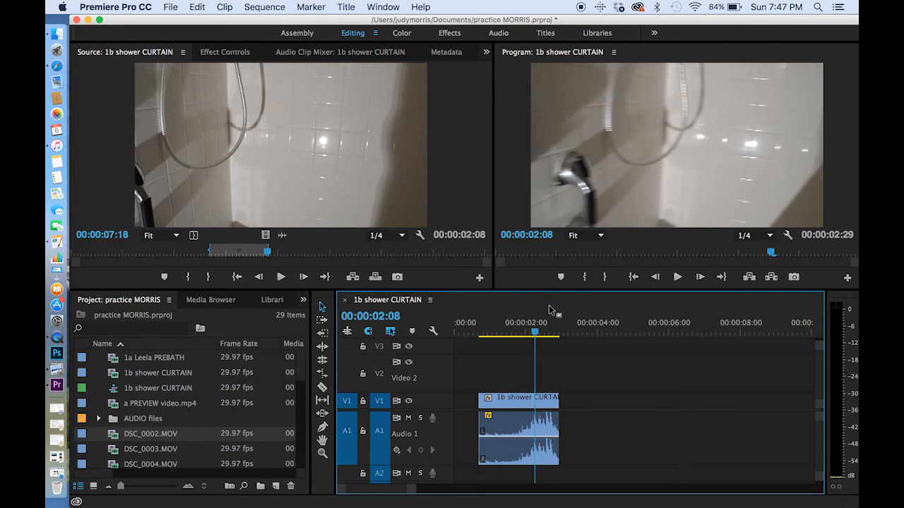
{"action": "left_click", "coordinate": [515, 327]}
{"action": "key", "text": "space"}
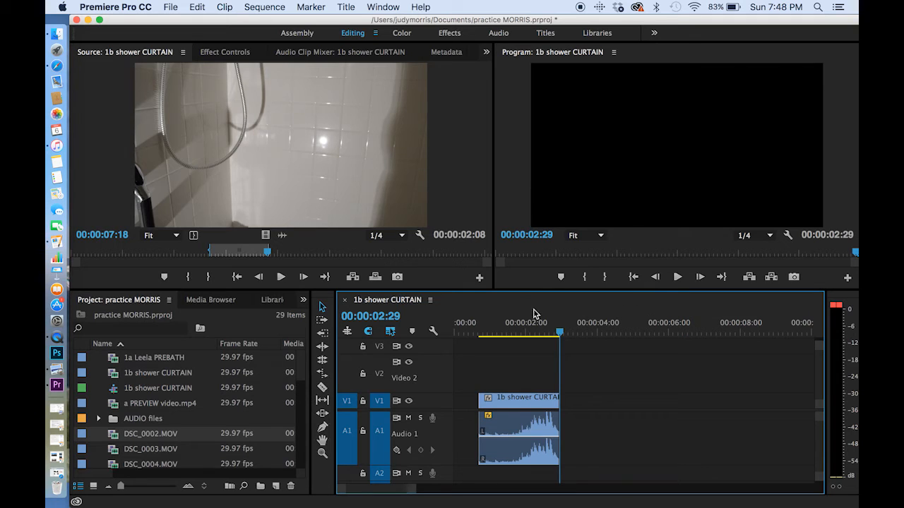
- Review the ending of the shower clip and extend its end by about four frames, to a sequence length of 00:00:03:03
{"action": "left_click", "coordinate": [513, 326]}
{"action": "key", "text": "space"}
{"action": "key", "text": "space"}
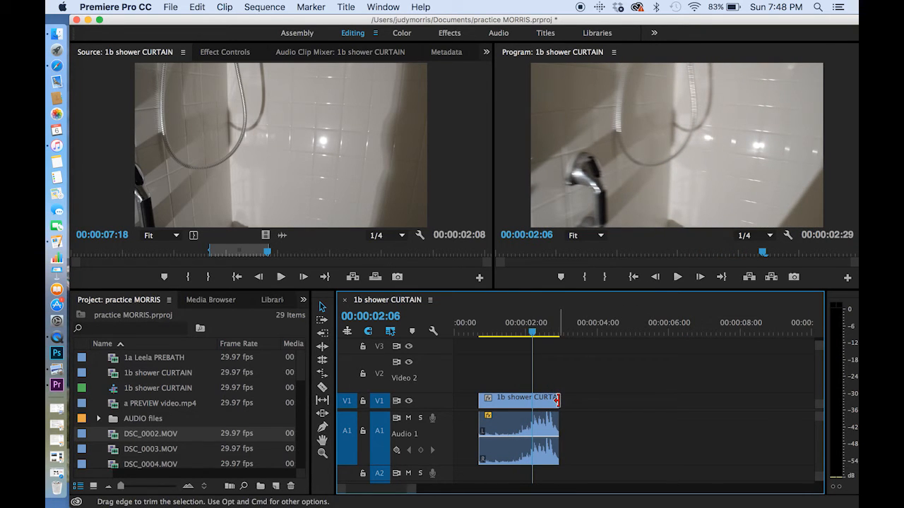
{"action": "left_click", "coordinate": [539, 333]}
{"action": "left_click_drag", "start_coordinate": [540, 334], "coordinate": [555, 334]}
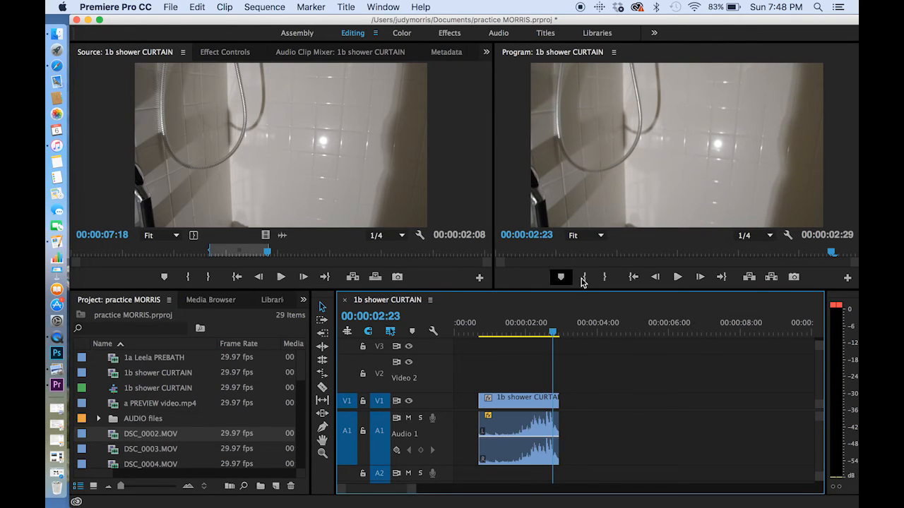
{"action": "left_click", "coordinate": [530, 328]}
{"action": "key", "text": "space"}
{"action": "key", "text": "space"}
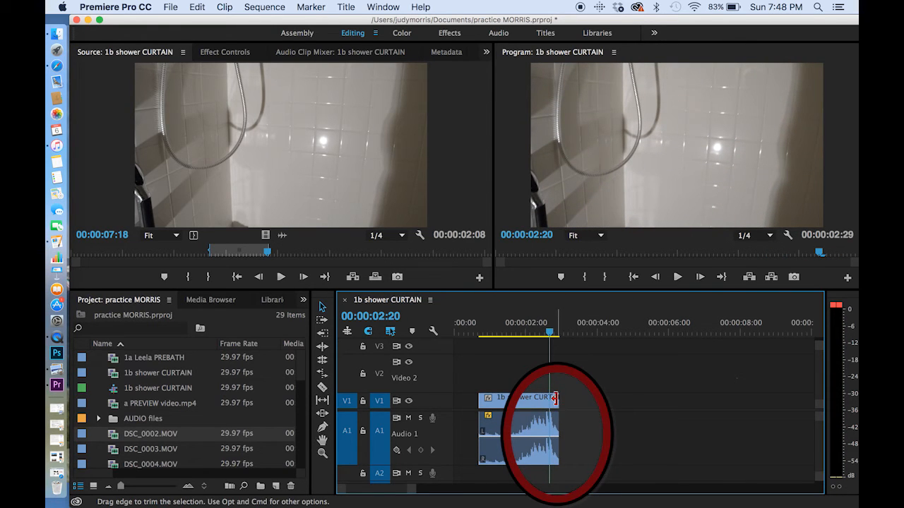
{"action": "mouse_move", "coordinate": [554, 399]}
{"action": "left_mouse_down"}
{"action": "mouse_move", "coordinate": [595, 399]}
{"action": "mouse_move", "coordinate": [544, 400]}
{"action": "mouse_move", "coordinate": [564, 401]}
{"action": "left_mouse_up"}
{"action": "key", "text": "space"}
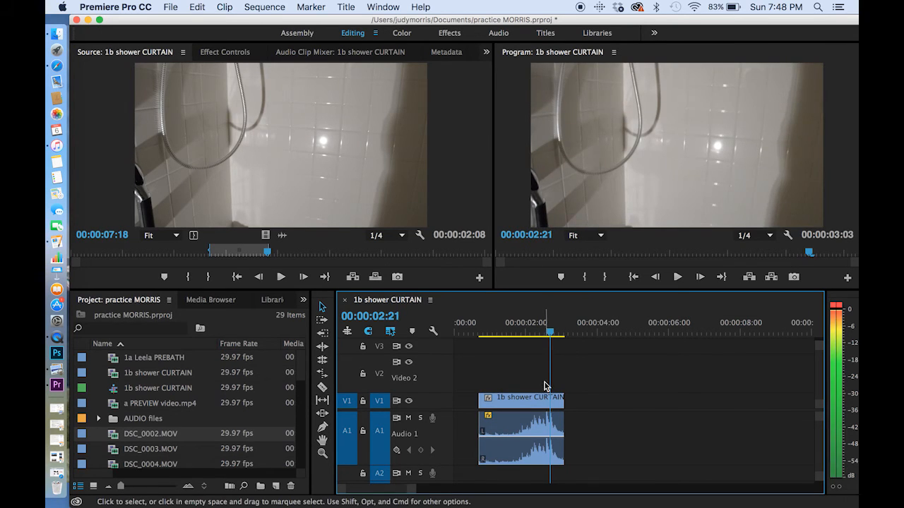
- Step frame by frame forward and backward through the last second of the shower clip to examine its ending
{"action": "key", "text": "Right"}
{"action": "key", "text": "Right"}
{"action": "key", "text": "Right"}
{"action": "key", "text": "Right"}
{"action": "key", "text": "Right"}
{"action": "key", "text": "Right"}
{"action": "key", "text": "Right"}
{"action": "key", "text": "Right"}
{"action": "key", "text": "Right"}
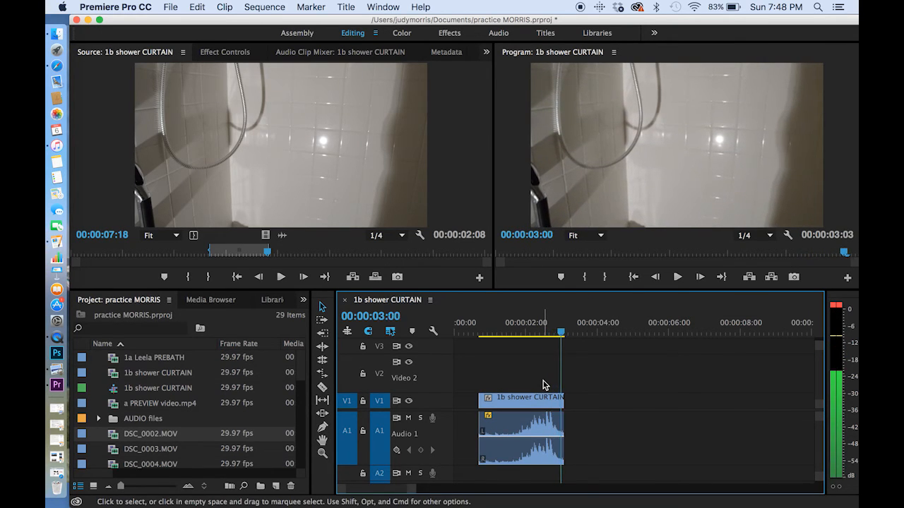
{"action": "key", "text": "Left"}
{"action": "key", "text": "Left"}
{"action": "key", "text": "Left"}
{"action": "key", "text": "Left"}
{"action": "key", "text": "Left"}
{"action": "key", "text": "Left"}
{"action": "key", "text": "Left"}
{"action": "key", "text": "Left"}
{"action": "key", "text": "Left"}
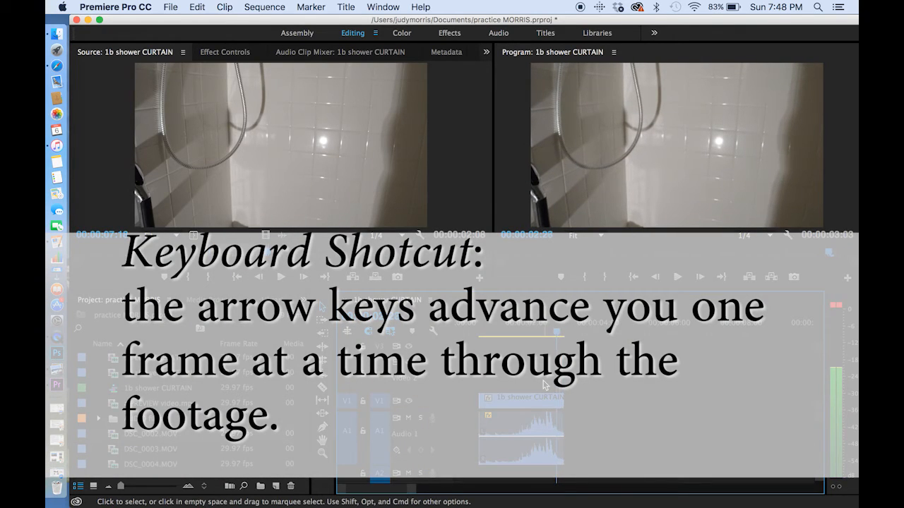
{"action": "key", "text": "Left"}
{"action": "key", "text": "Left"}
{"action": "key", "text": "Left"}
{"action": "key", "text": "Left"}
{"action": "key", "text": "Left"}
{"action": "key", "text": "Left"}
{"action": "key", "text": "Left"}
{"action": "key", "text": "Left"}
{"action": "key", "text": "Left"}
{"action": "key", "text": "Left"}
{"action": "key", "text": "Left"}
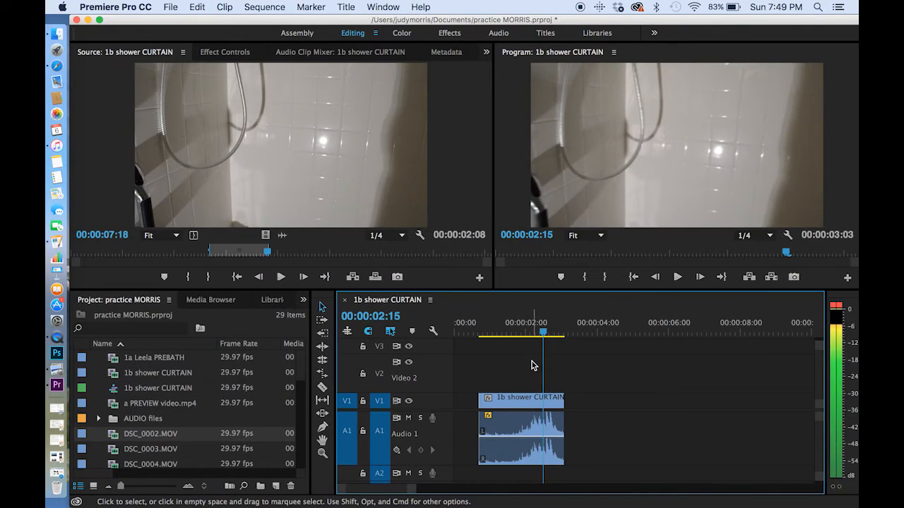
- Mark the sequence In point at 00:00:00:21 and the Out point at 00:00:03:02 around the shower clip
{"action": "left_click_drag", "start_coordinate": [506, 333], "coordinate": [475, 339]}
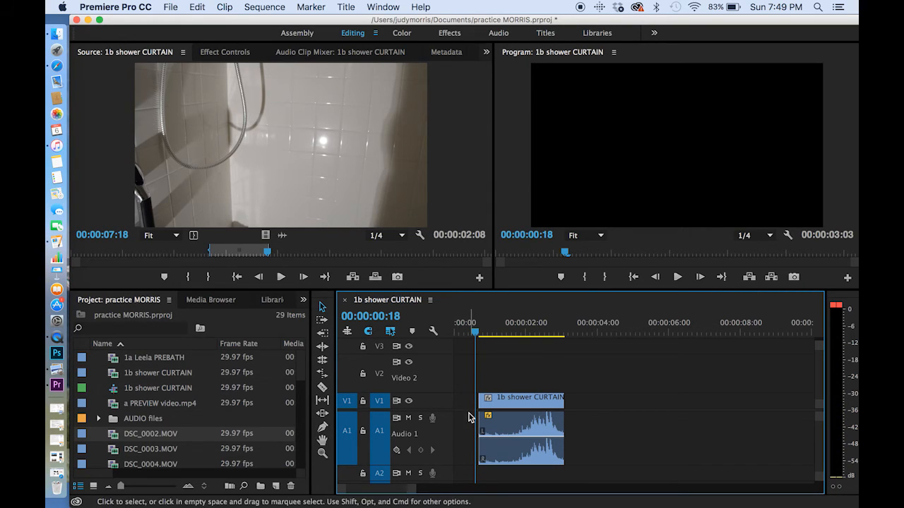
{"action": "left_click_drag", "start_coordinate": [478, 332], "coordinate": [482, 333]}
{"action": "key", "text": "i"}
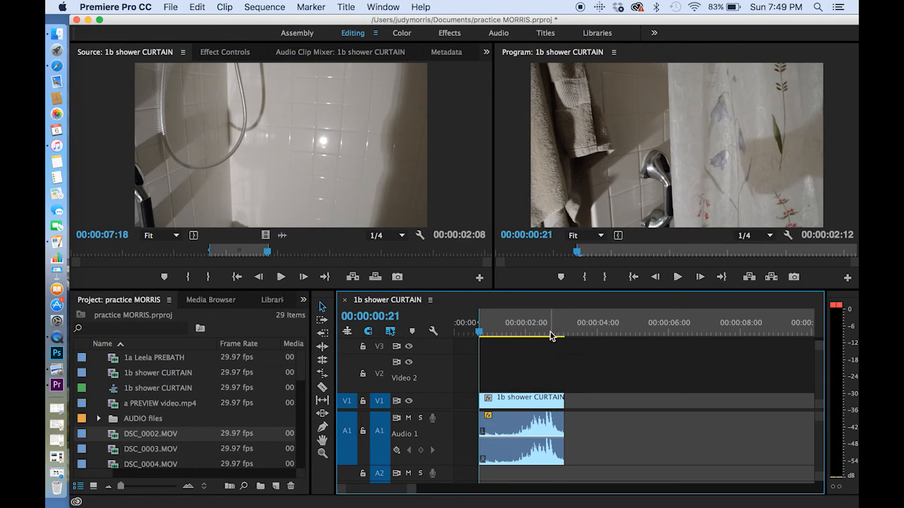
{"action": "left_click_drag", "start_coordinate": [567, 333], "coordinate": [564, 336]}
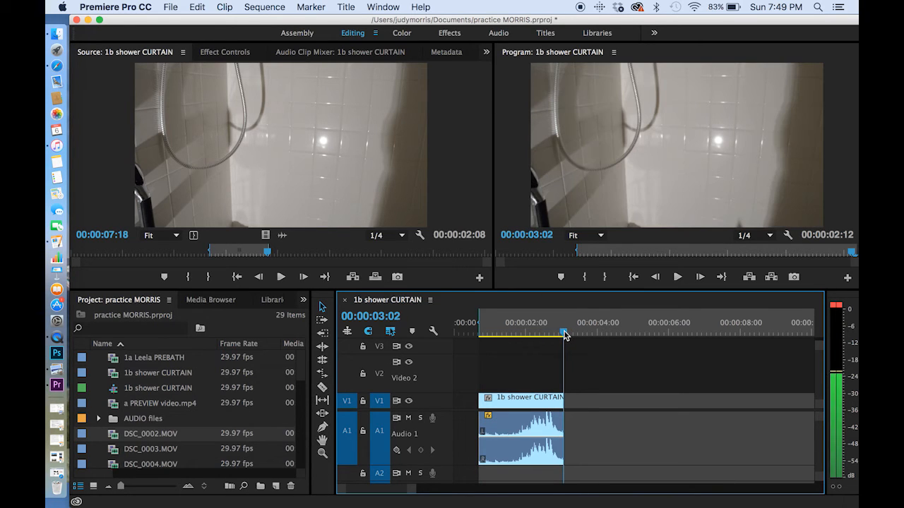
{"action": "key", "text": "o"}
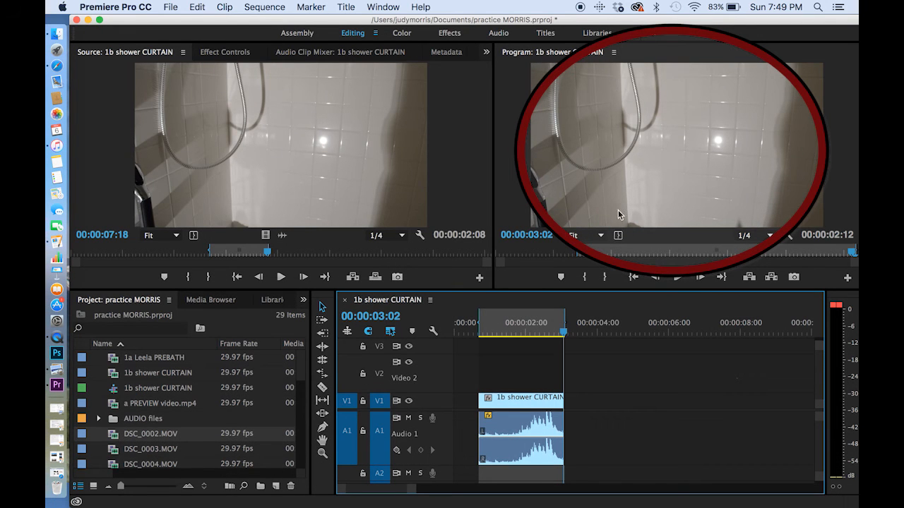
{"action": "left_click_drag", "start_coordinate": [522, 323], "coordinate": [510, 324]}
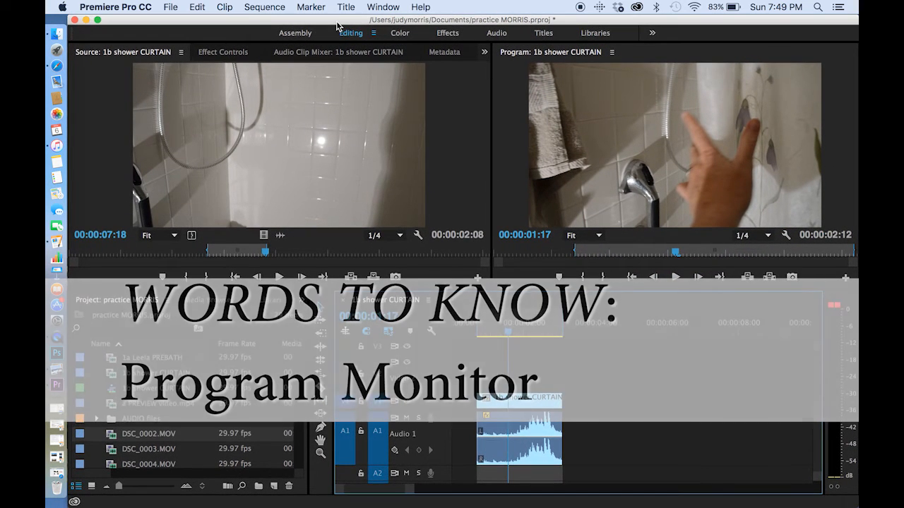
- Compare the panel layouts of the Assembly, Color, Effects, Audio and Titles workspaces
{"action": "left_click", "coordinate": [288, 36]}
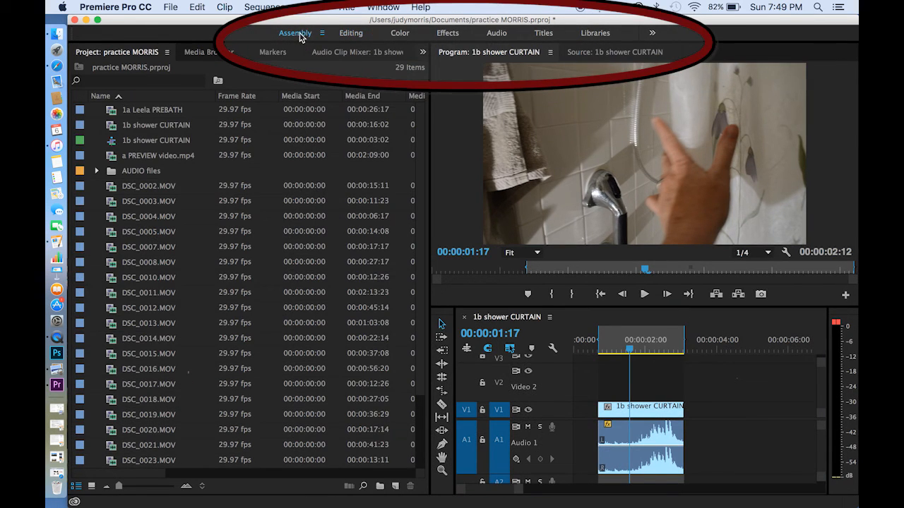
{"action": "left_click", "coordinate": [351, 33]}
{"action": "left_click", "coordinate": [401, 33]}
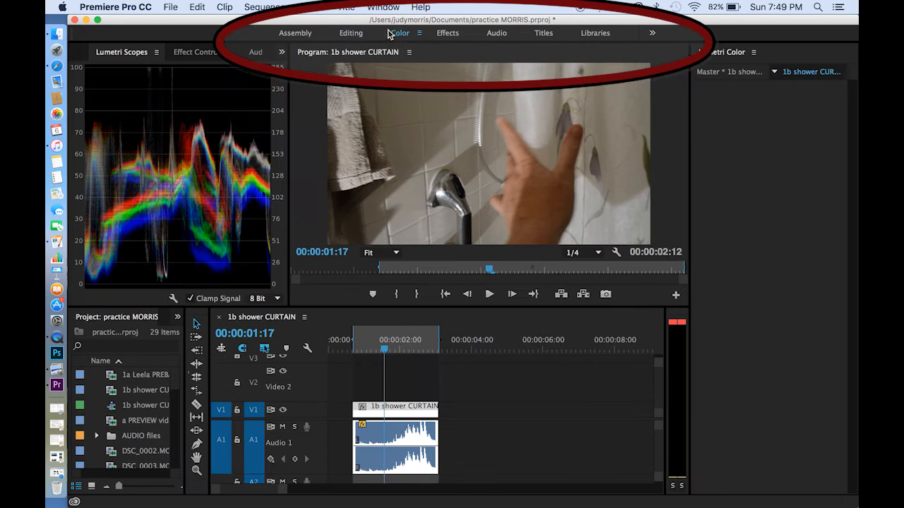
{"action": "left_click", "coordinate": [447, 34]}
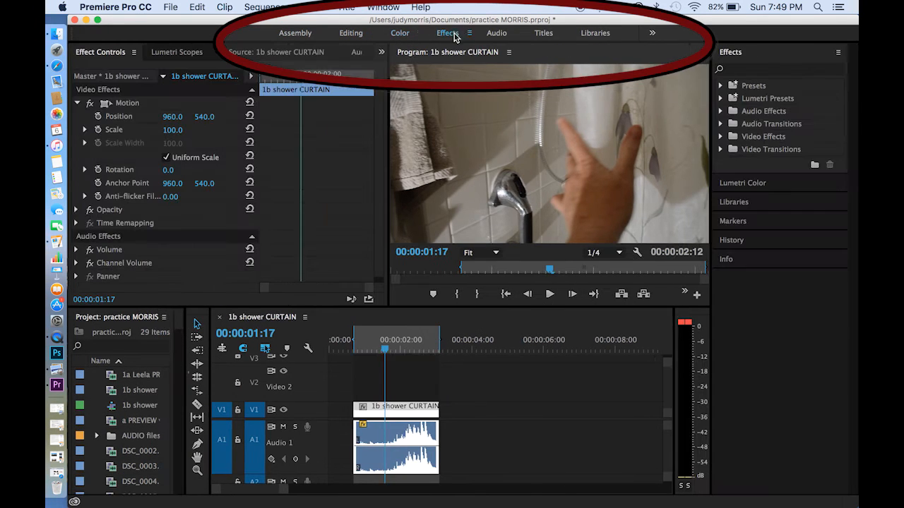
{"action": "left_click", "coordinate": [497, 33]}
{"action": "left_click", "coordinate": [543, 33]}
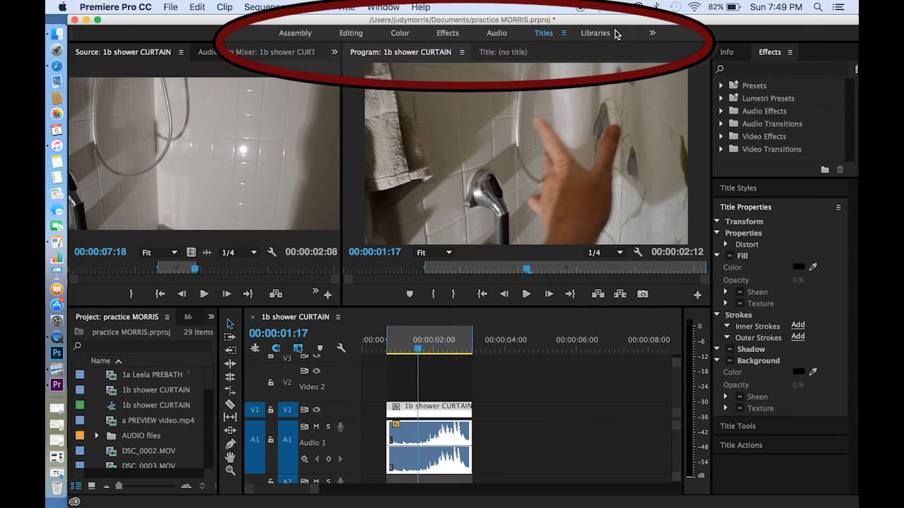
{"action": "left_click", "coordinate": [497, 33]}
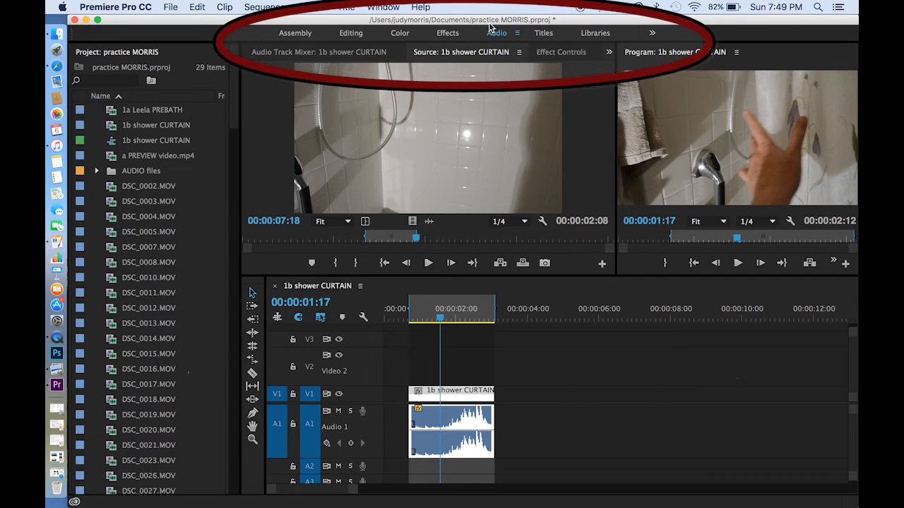
{"action": "left_click", "coordinate": [449, 38]}
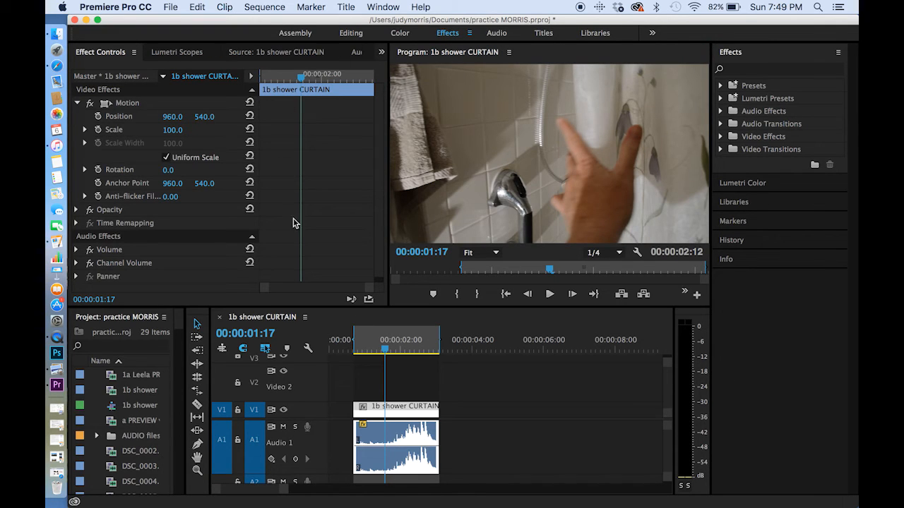
{"action": "left_click", "coordinate": [399, 36]}
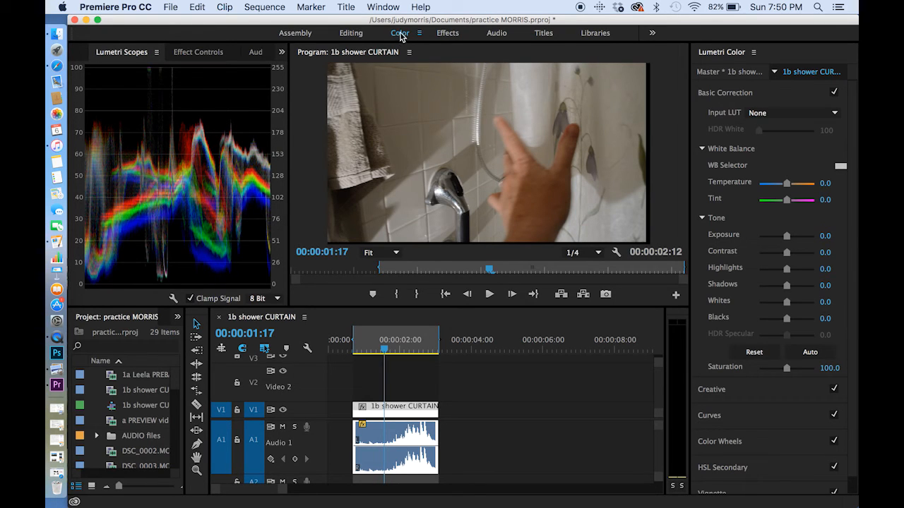
- Switch back to the Editing workspace and reset it to its saved layout
{"action": "left_click", "coordinate": [349, 35]}
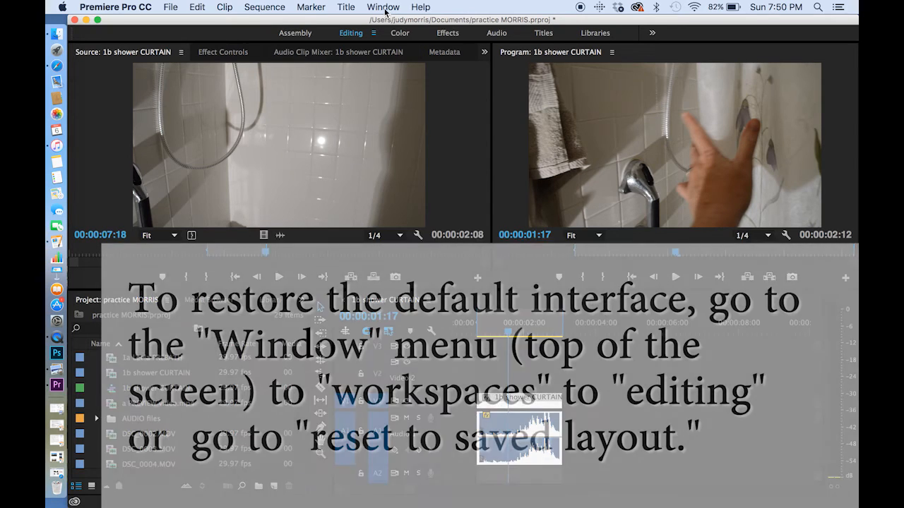
{"action": "left_click", "coordinate": [383, 9]}
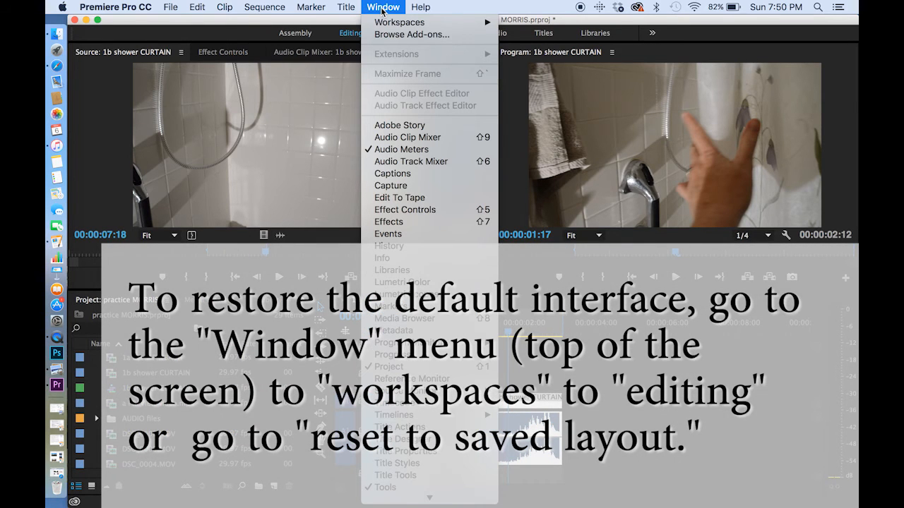
{"action": "mouse_move", "coordinate": [376, 23]}
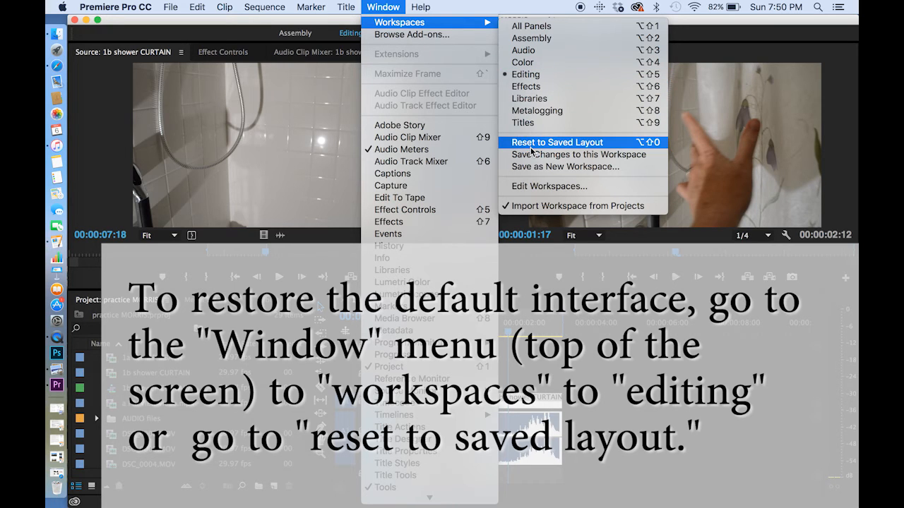
{"action": "left_click", "coordinate": [559, 148]}
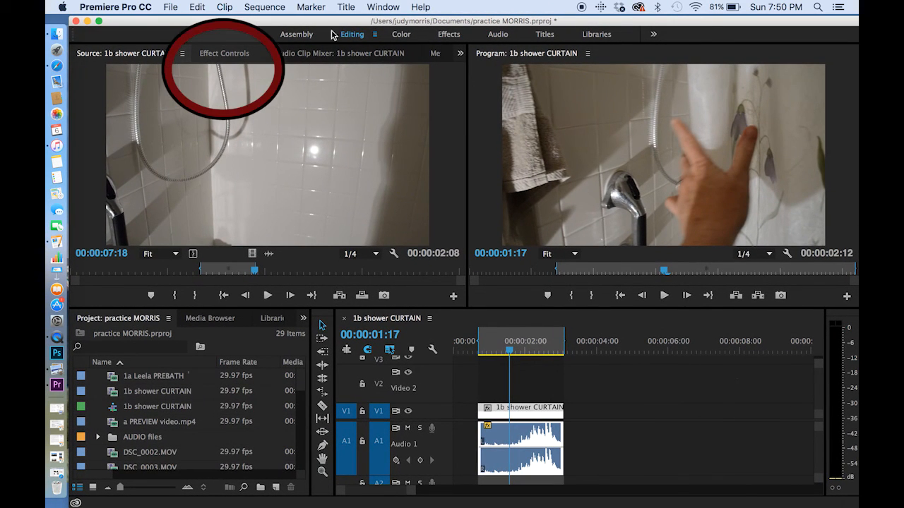
- Show the shower clip's Motion settings and try a Scale of 102 with the Position shifted horizontally
{"action": "left_click", "coordinate": [223, 57]}
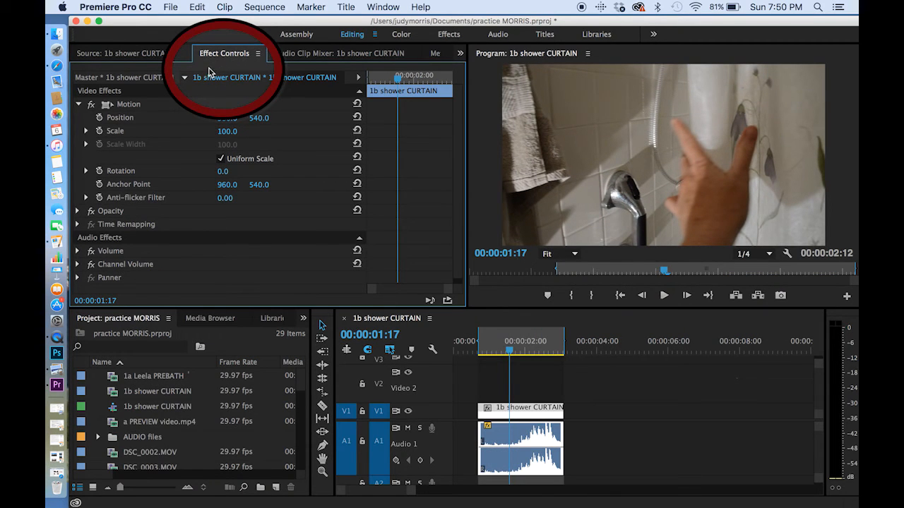
{"action": "left_click", "coordinate": [79, 105]}
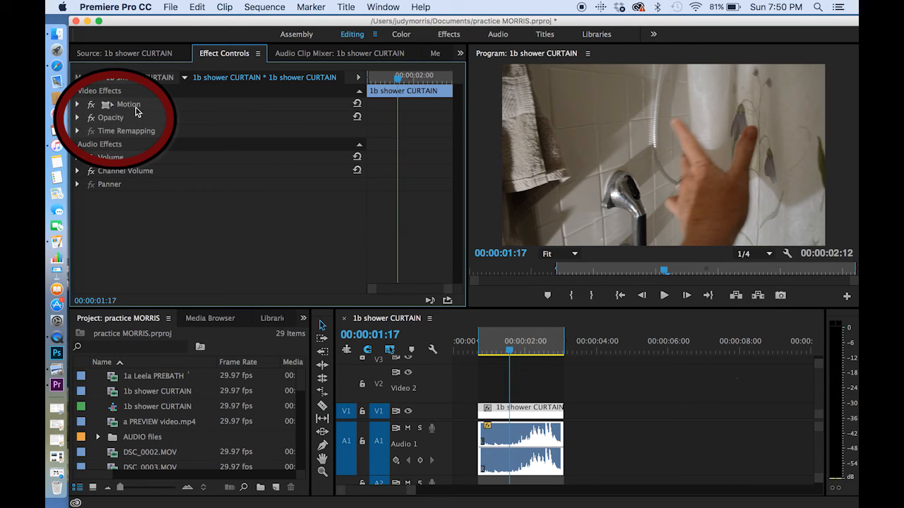
{"action": "left_click", "coordinate": [79, 104]}
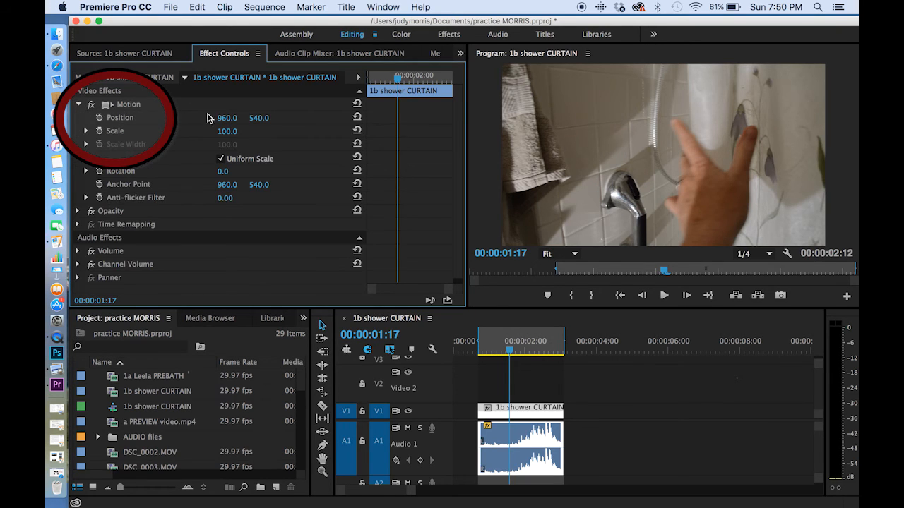
{"action": "left_click_drag", "start_coordinate": [227, 131], "coordinate": [274, 118]}
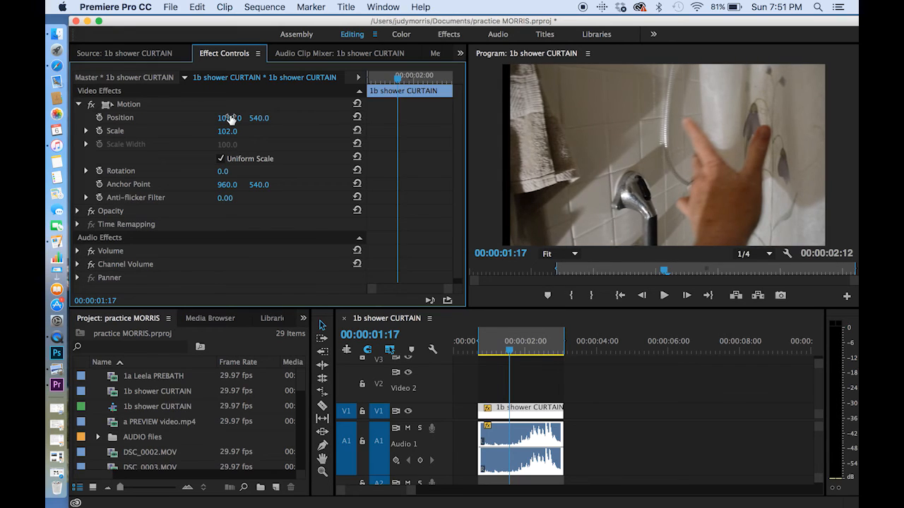
- Reset the shower clip's Position and Scale parameters and collapse the Motion settings
{"action": "left_click", "coordinate": [357, 117]}
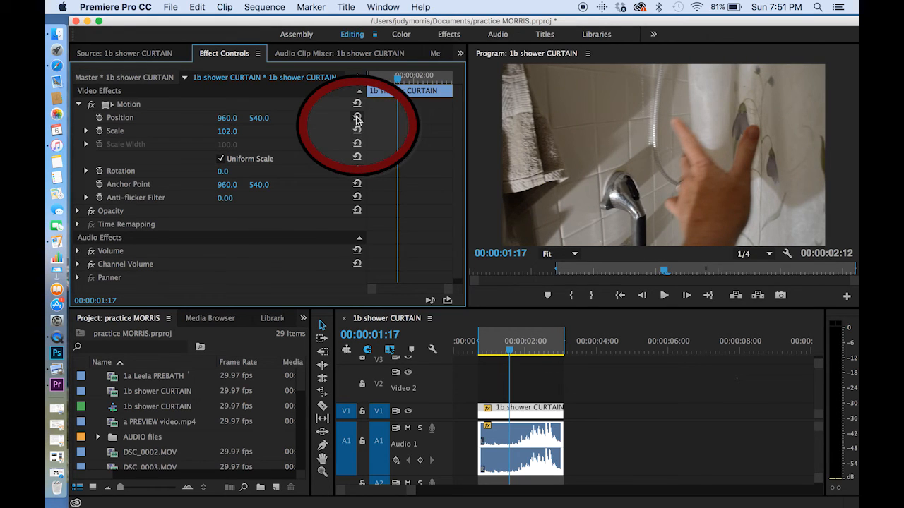
{"action": "left_click", "coordinate": [357, 131]}
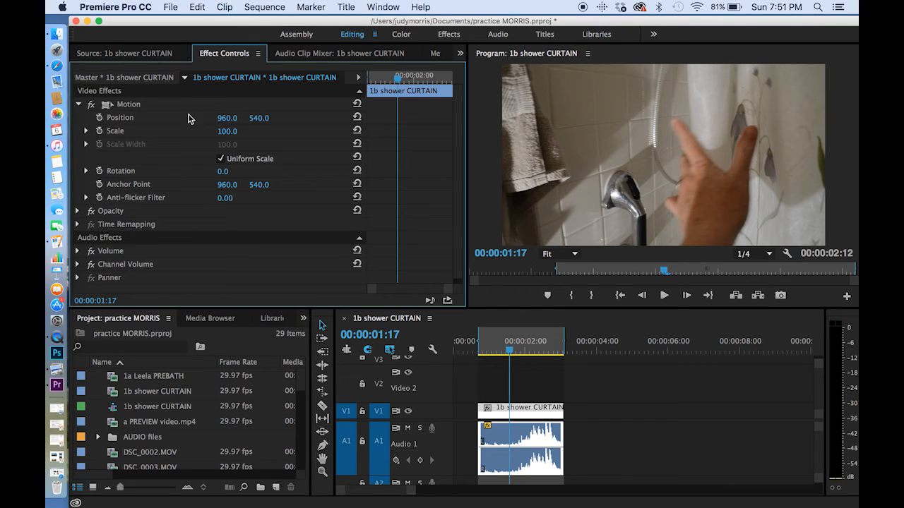
{"action": "left_click", "coordinate": [78, 103]}
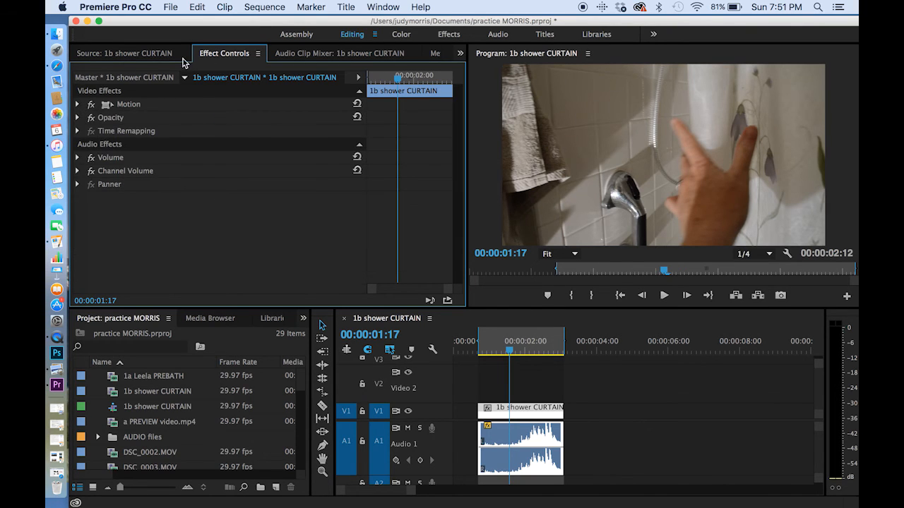
- Compare the shower clip's Source monitor view with its master clip Effect Controls
{"action": "left_click", "coordinate": [127, 54]}
{"action": "left_click", "coordinate": [225, 61]}
{"action": "left_click", "coordinate": [151, 59]}
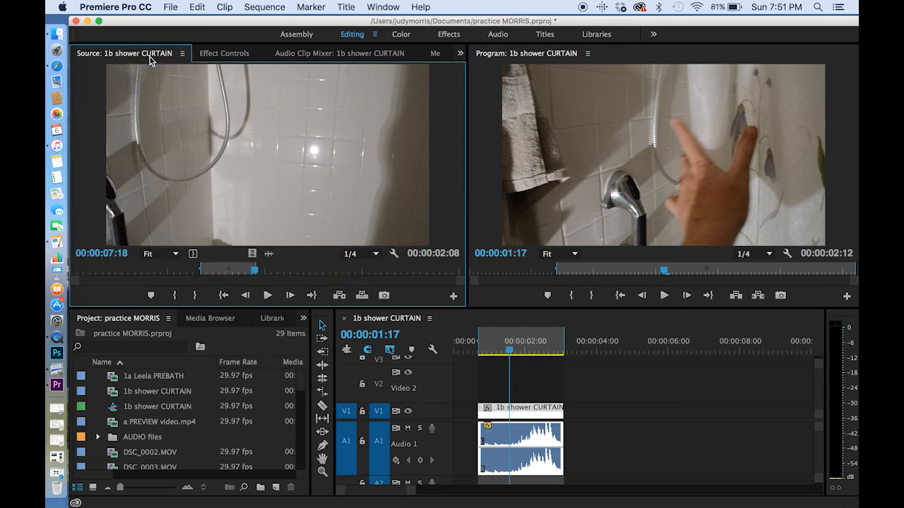
{"action": "left_click", "coordinate": [226, 55]}
{"action": "left_click", "coordinate": [223, 55]}
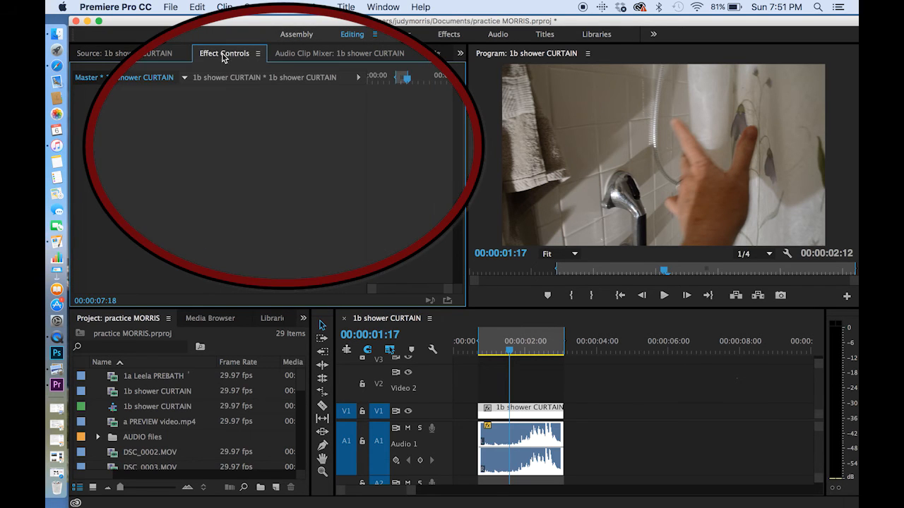
{"action": "left_click", "coordinate": [125, 51]}
{"action": "left_click", "coordinate": [223, 55]}
{"action": "left_click", "coordinate": [150, 55]}
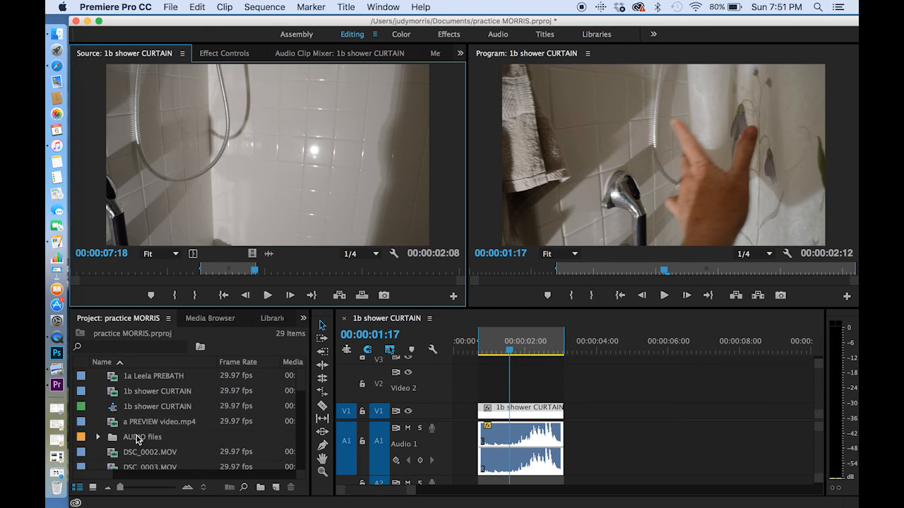
- Expand the AUDIO files bin and browse the Macintosh HD folders for media
{"action": "left_click", "coordinate": [98, 437]}
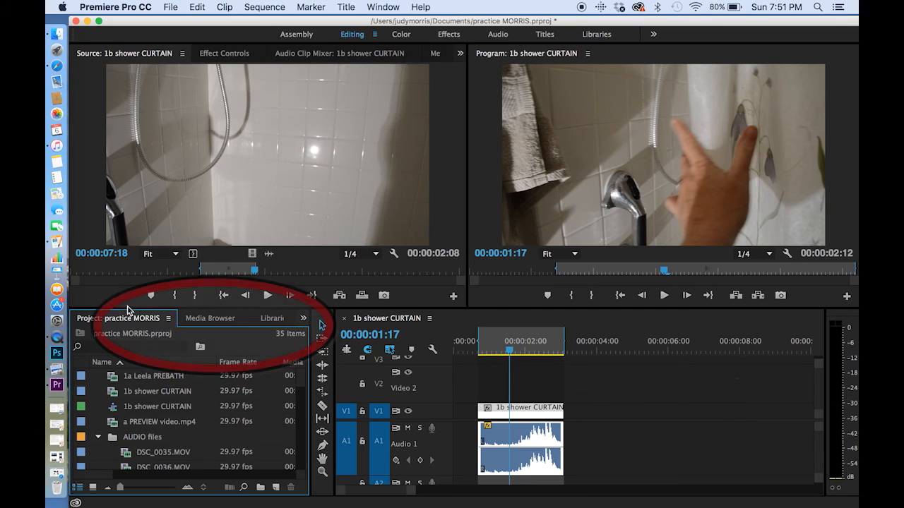
{"action": "left_click", "coordinate": [187, 317]}
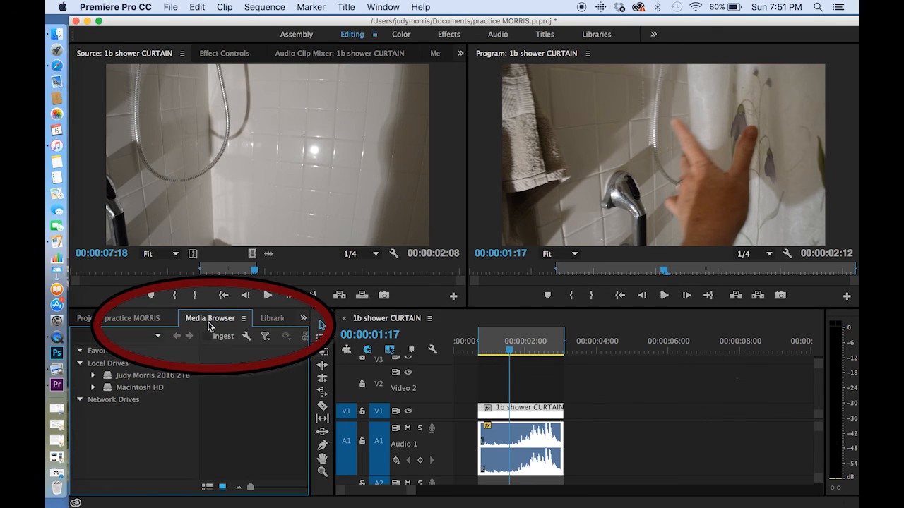
{"action": "left_click", "coordinate": [123, 388]}
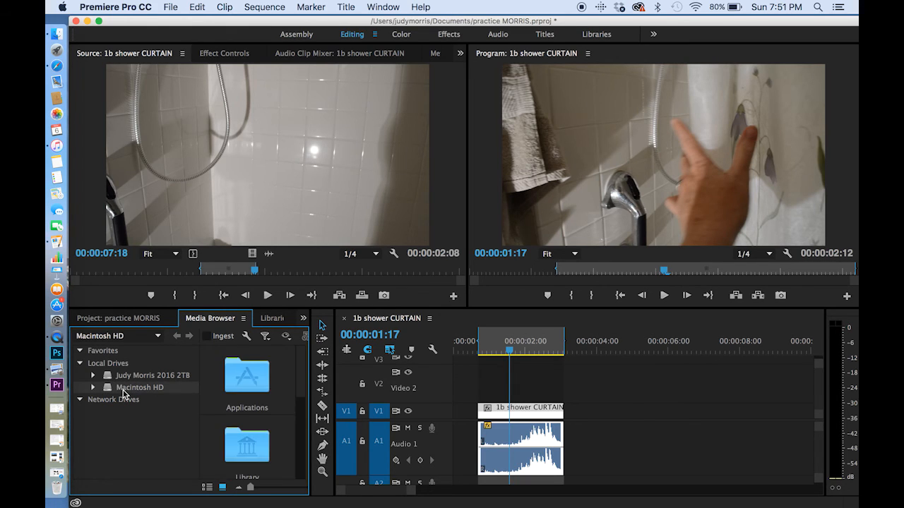
{"action": "scroll", "coordinate": [247, 378], "scroll_direction": "down", "scroll_amount": 3}
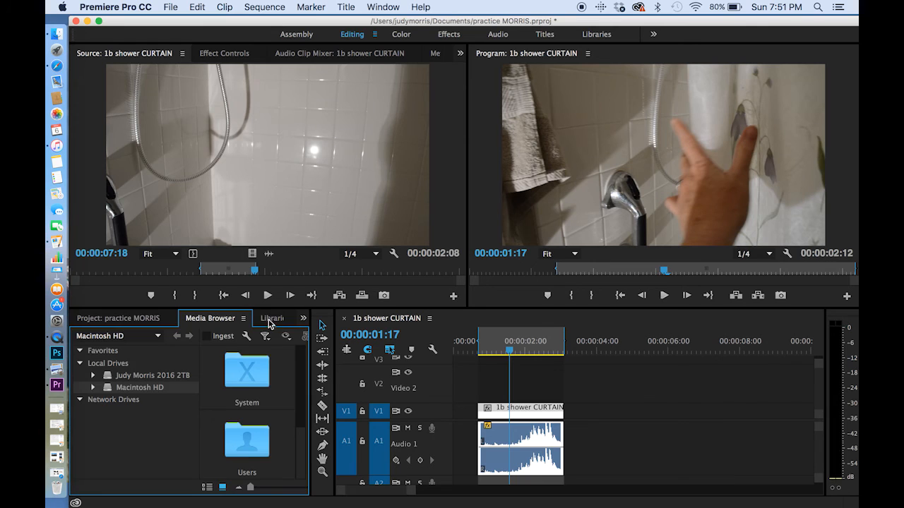
{"action": "scroll", "coordinate": [270, 323], "scroll_direction": "down", "scroll_amount": 5}
{"action": "scroll", "coordinate": [210, 323], "scroll_direction": "up", "scroll_amount": 6}
{"action": "scroll", "coordinate": [210, 323], "scroll_direction": "down", "scroll_amount": 6}
{"action": "scroll", "coordinate": [210, 324], "scroll_direction": "up", "scroll_amount": 6}
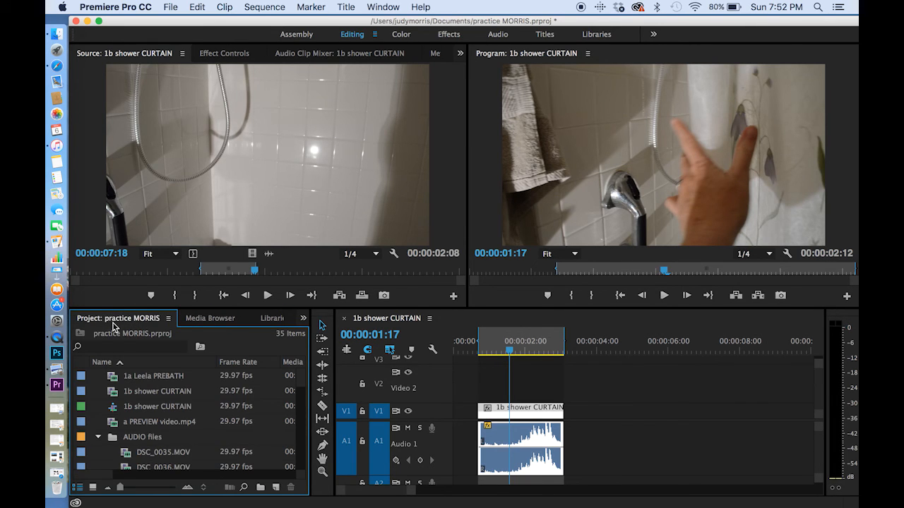
- Examine the available Video Transitions and the Video Effects categories in the effects library
{"action": "scroll", "coordinate": [191, 323], "scroll_direction": "down", "scroll_amount": 4}
{"action": "scroll", "coordinate": [190, 323], "scroll_direction": "down", "scroll_amount": 2}
{"action": "scroll", "coordinate": [190, 324], "scroll_direction": "up", "scroll_amount": 3}
{"action": "scroll", "coordinate": [190, 323], "scroll_direction": "down", "scroll_amount": 3}
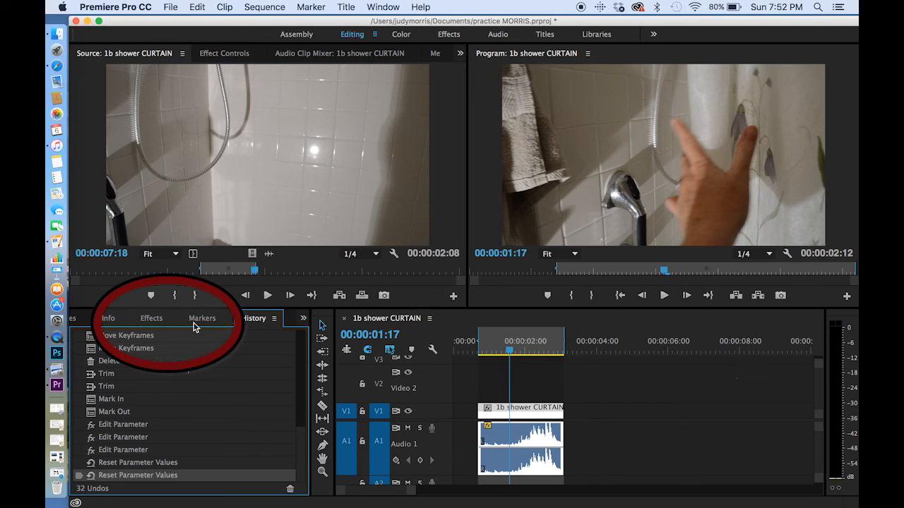
{"action": "left_click", "coordinate": [155, 322]}
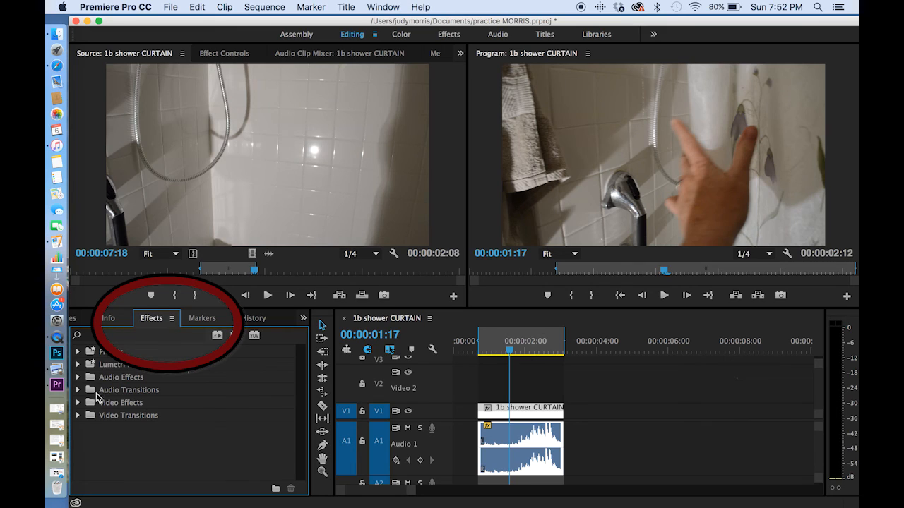
{"action": "left_click", "coordinate": [79, 415]}
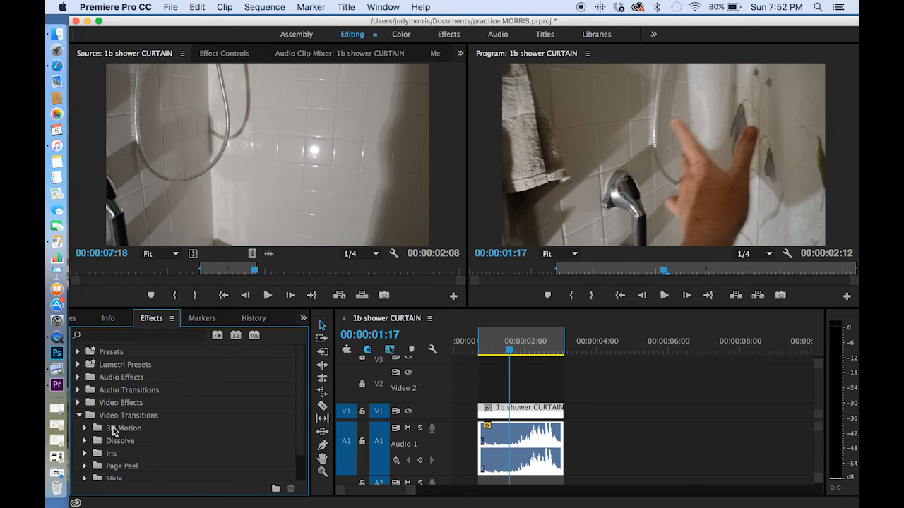
{"action": "left_click", "coordinate": [78, 403]}
{"action": "scroll", "coordinate": [136, 452], "scroll_direction": "down", "scroll_amount": 12}
{"action": "scroll", "coordinate": [136, 452], "scroll_direction": "up", "scroll_amount": 9}
{"action": "scroll", "coordinate": [136, 452], "scroll_direction": "up", "scroll_amount": 3}
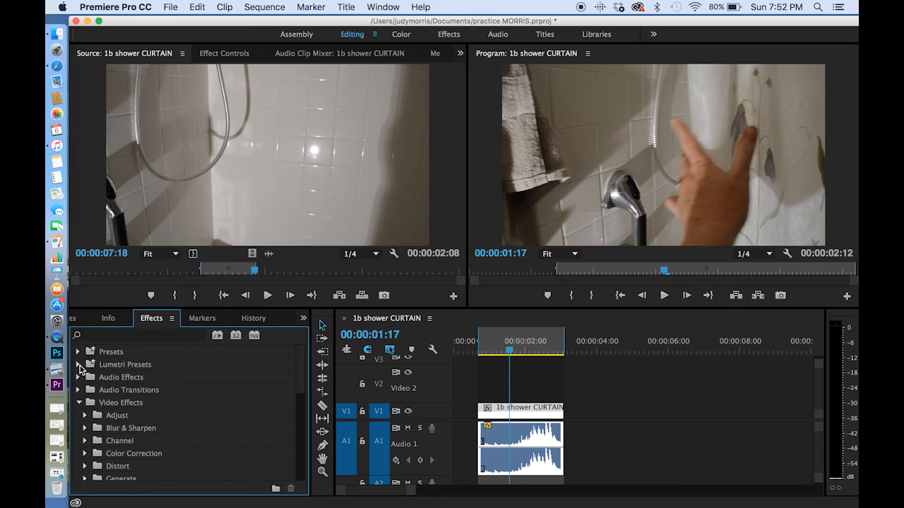
- Examine the Lumetri Presets and Presets folders of the effects library, collapsing each again
{"action": "left_click", "coordinate": [78, 364]}
{"action": "left_click", "coordinate": [78, 365]}
{"action": "left_click", "coordinate": [78, 351]}
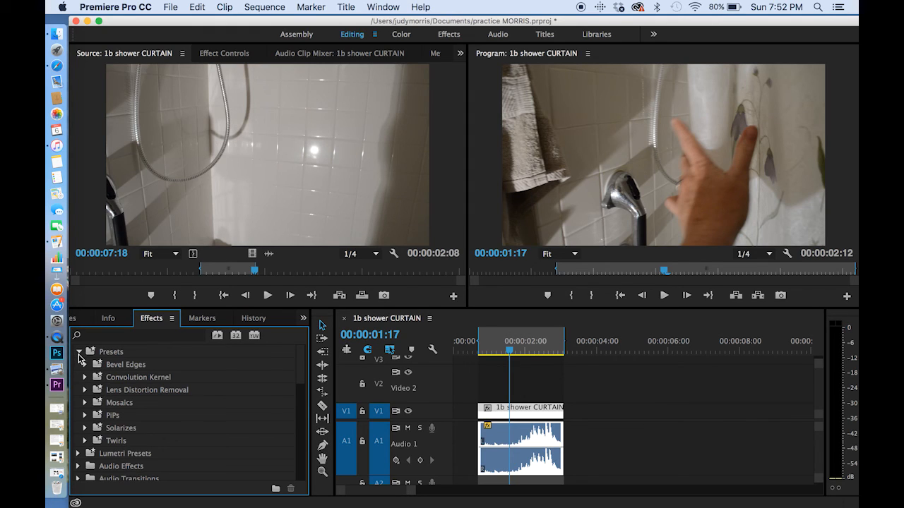
{"action": "left_click", "coordinate": [78, 351]}
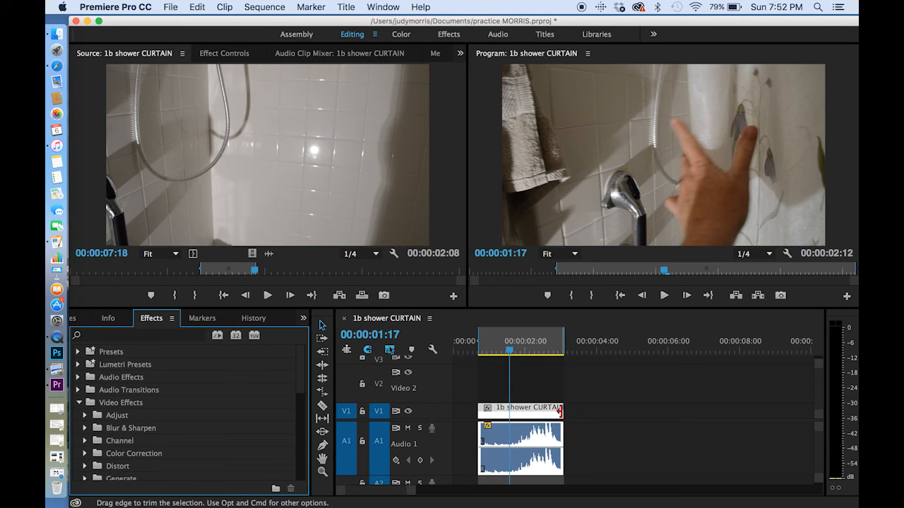
- Load the 1a Leela PREBATH clip from the project into the Source monitor and scrub through its opening seconds
{"action": "left_click", "coordinate": [552, 379]}
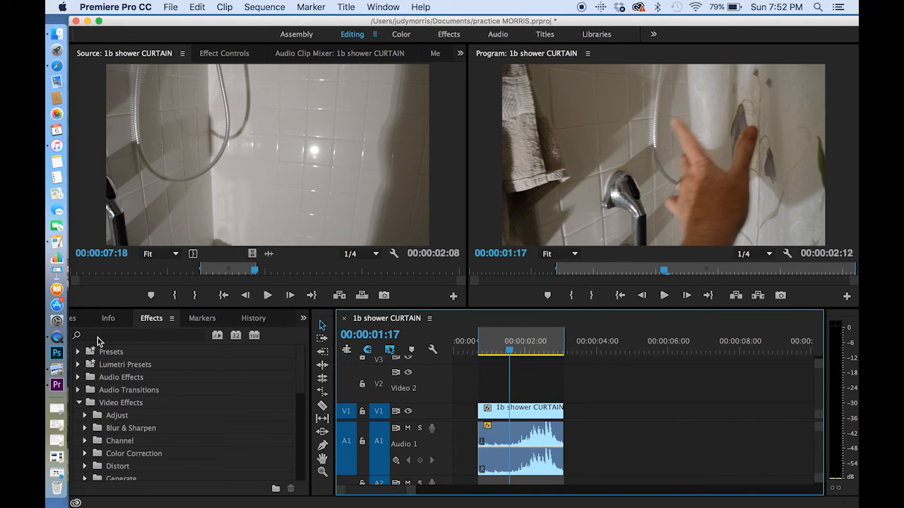
{"action": "scroll", "coordinate": [105, 325], "scroll_direction": "up", "scroll_amount": 5}
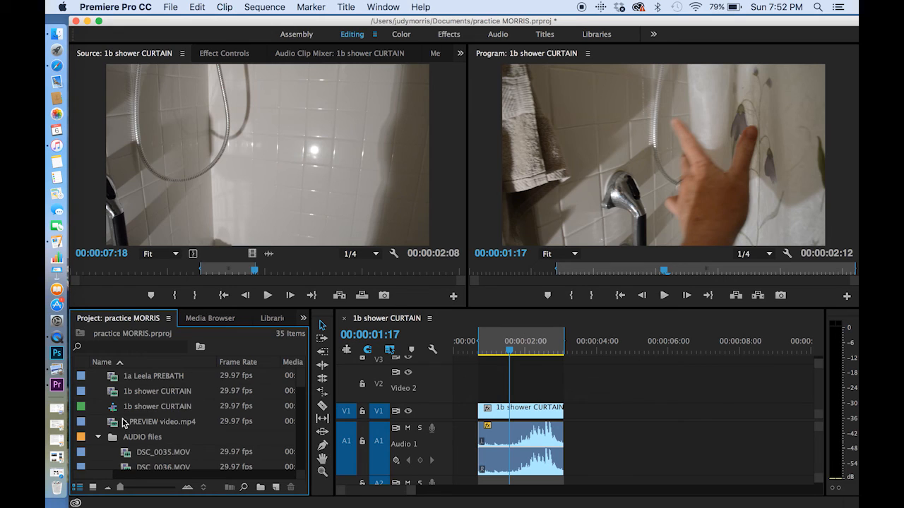
{"action": "scroll", "coordinate": [115, 451], "scroll_direction": "down", "scroll_amount": 5}
{"action": "scroll", "coordinate": [115, 451], "scroll_direction": "up", "scroll_amount": 5}
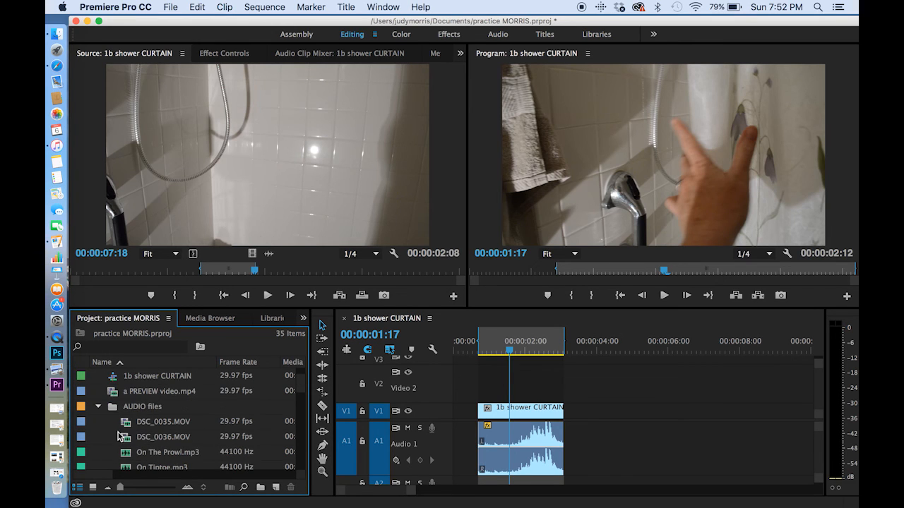
{"action": "scroll", "coordinate": [122, 421], "scroll_direction": "up", "scroll_amount": 2}
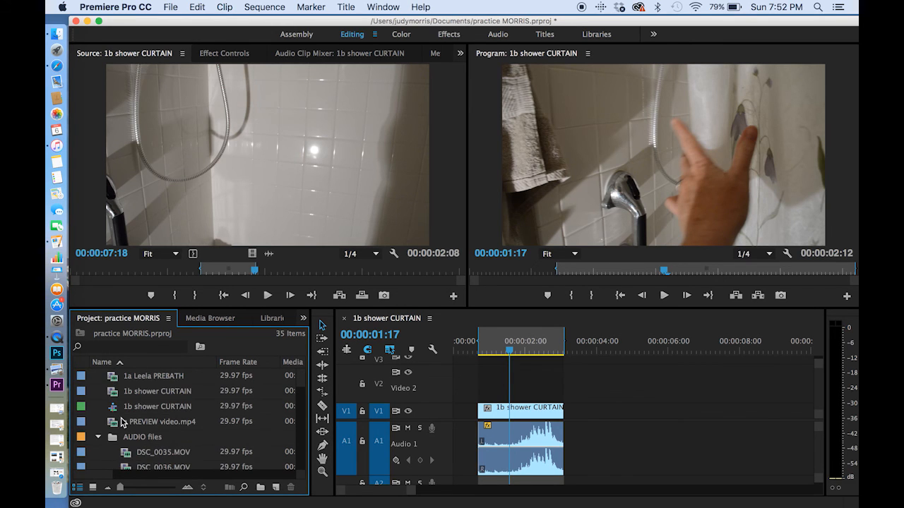
{"action": "left_click", "coordinate": [111, 378]}
{"action": "double_click", "coordinate": [111, 376]}
{"action": "left_click_drag", "start_coordinate": [141, 270], "coordinate": [118, 271]}
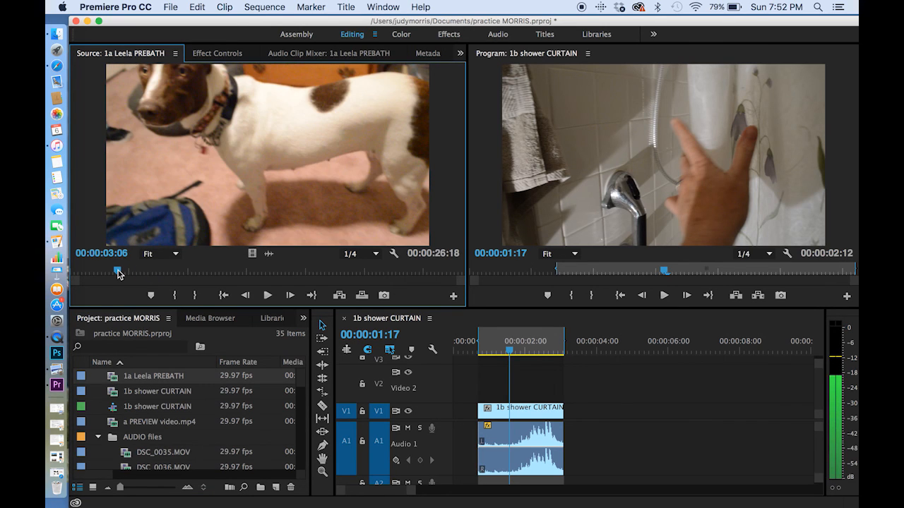
- Mark the Out point of the 1a Leela PREBATH source clip at 00:00:08:17
{"action": "mouse_move", "coordinate": [117, 380]}
{"action": "left_mouse_down"}
{"action": "mouse_move", "coordinate": [430, 428]}
{"action": "mouse_move", "coordinate": [517, 427]}
{"action": "mouse_move", "coordinate": [463, 389]}
{"action": "mouse_move", "coordinate": [108, 366]}
{"action": "mouse_move", "coordinate": [110, 374]}
{"action": "left_mouse_up"}
{"action": "left_click", "coordinate": [196, 271]}
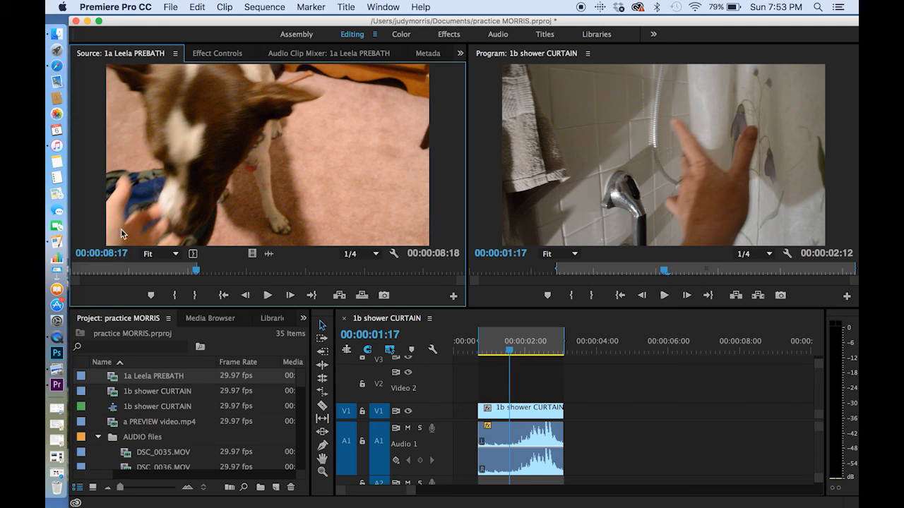
{"action": "left_click", "coordinate": [92, 271]}
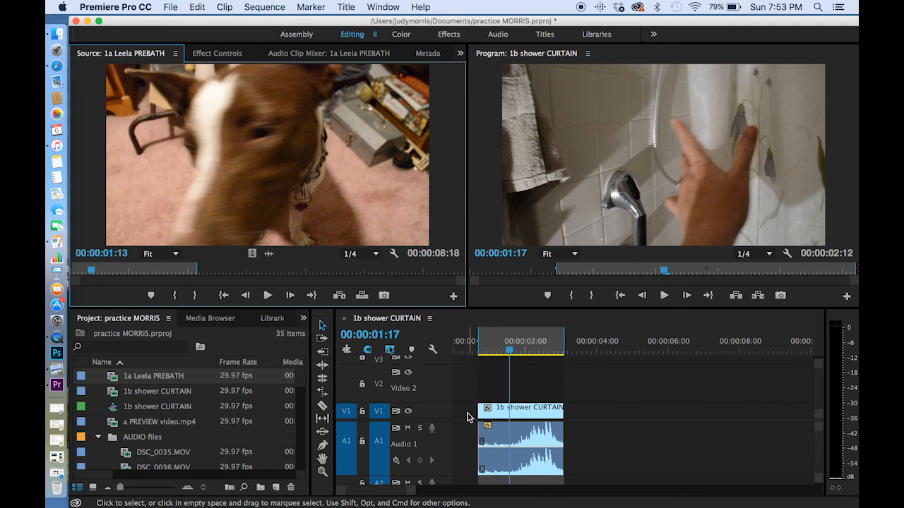
- Move the shower clip along the timeline to start at about four seconds, leaving room before it
{"action": "left_click_drag", "start_coordinate": [474, 390], "coordinate": [642, 449]}
- Mark the 1a Leela PREBATH source In point at 00:00:04:25 and place the excerpt directly before the shower clip on V1 and A1
{"action": "left_click_drag", "start_coordinate": [274, 199], "coordinate": [281, 171]}
{"action": "mouse_move", "coordinate": [128, 271]}
{"action": "left_mouse_down"}
{"action": "mouse_move", "coordinate": [146, 271]}
{"action": "mouse_move", "coordinate": [87, 271]}
{"action": "mouse_move", "coordinate": [142, 278]}
{"action": "left_mouse_up"}
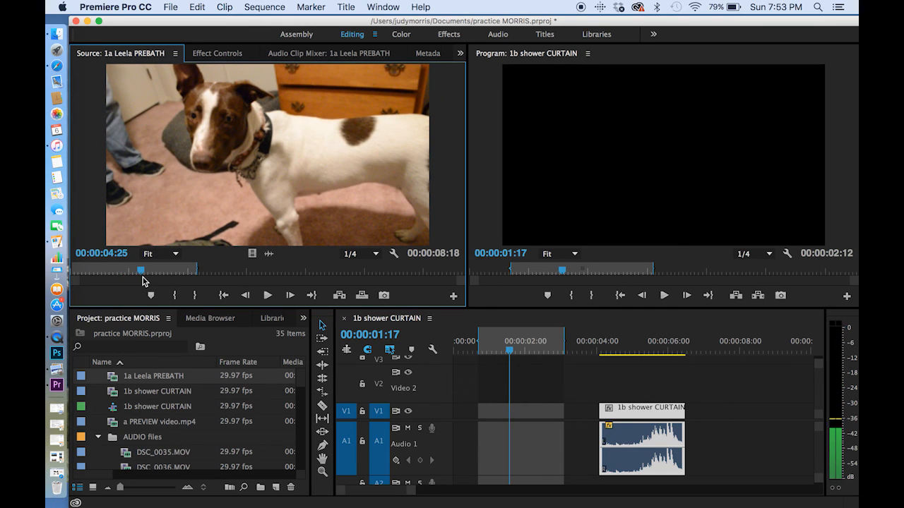
{"action": "key", "text": "i"}
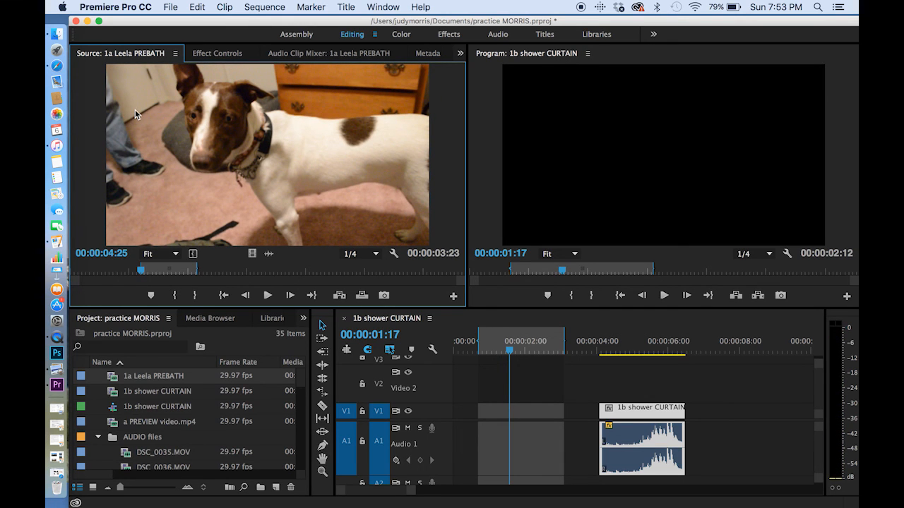
{"action": "left_click_drag", "start_coordinate": [399, 330], "coordinate": [464, 417]}
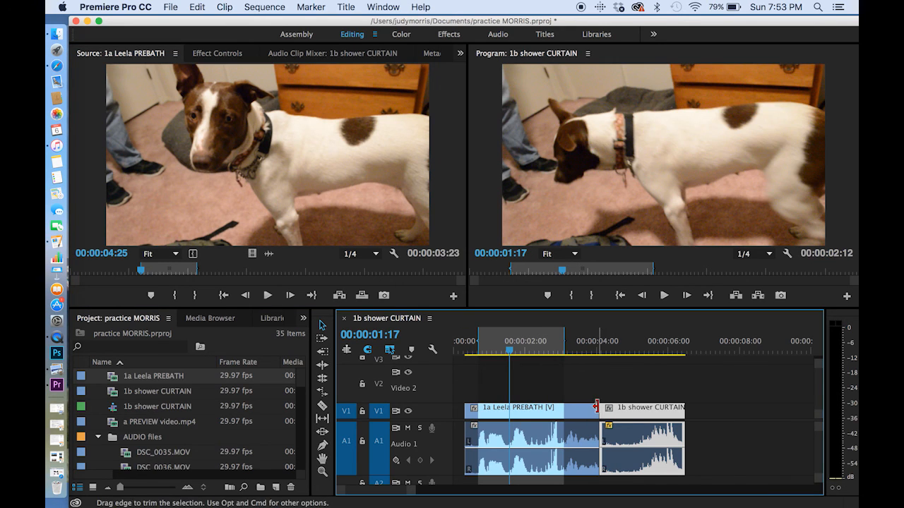
- Apply the default Cross Dissolve video transition at the V1 cut between 1a Leela PREBATH and the shower clip, and play through it
{"action": "left_click", "coordinate": [368, 351]}
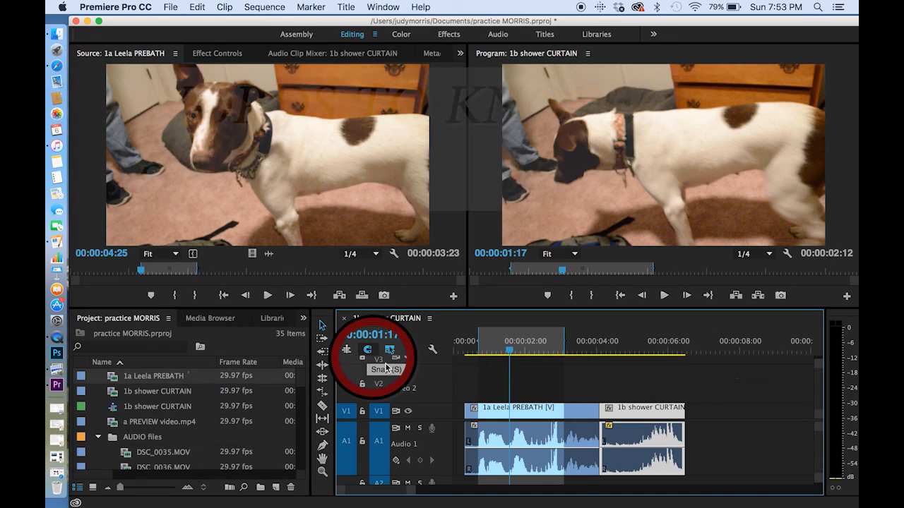
{"action": "mouse_move", "coordinate": [595, 409]}
{"action": "left_mouse_down"}
{"action": "mouse_move", "coordinate": [586, 414]}
{"action": "mouse_move", "coordinate": [594, 407]}
{"action": "left_mouse_up"}
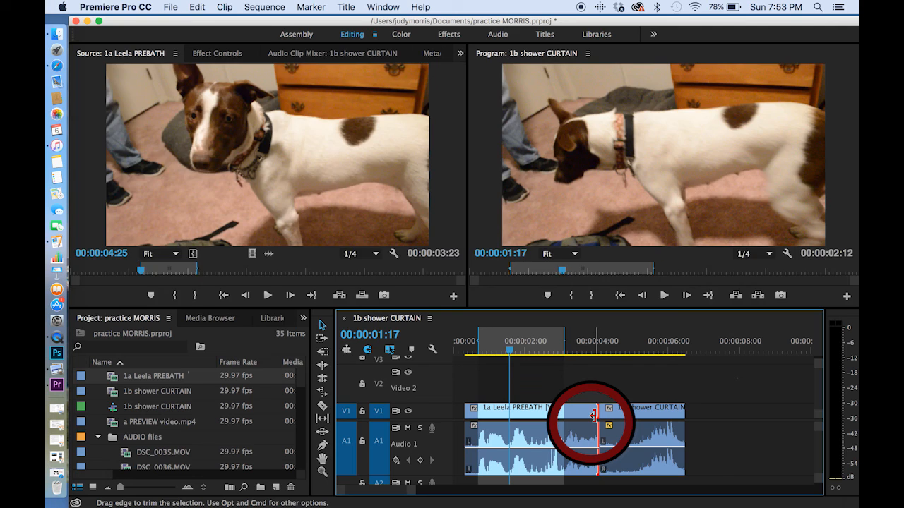
{"action": "key", "text": "super+d"}
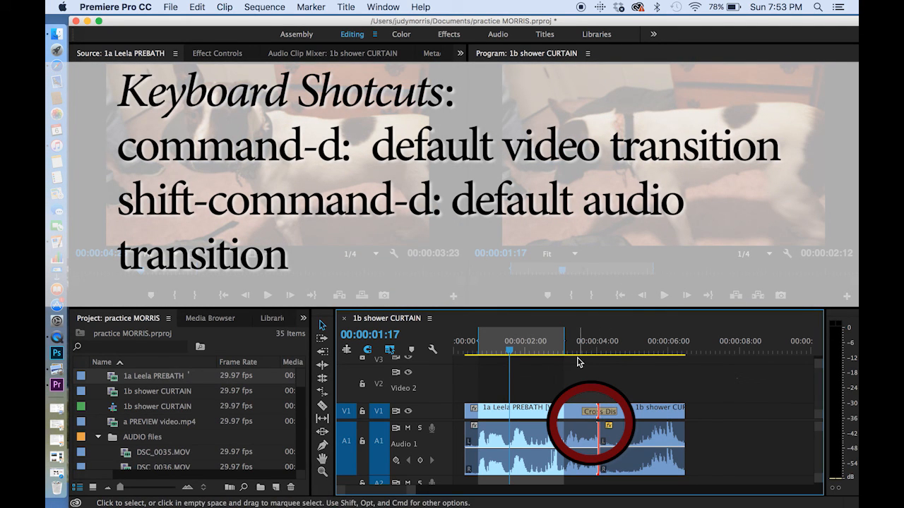
{"action": "left_click", "coordinate": [576, 351]}
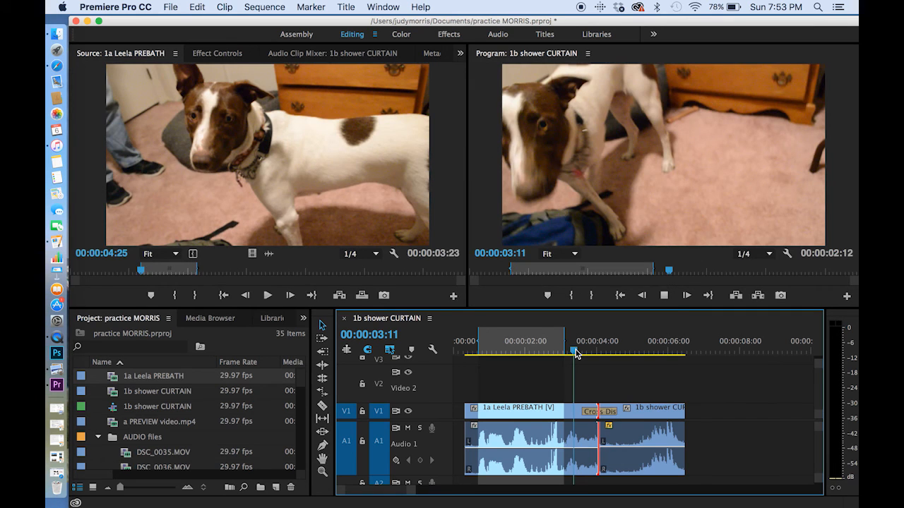
{"action": "left_click", "coordinate": [576, 351]}
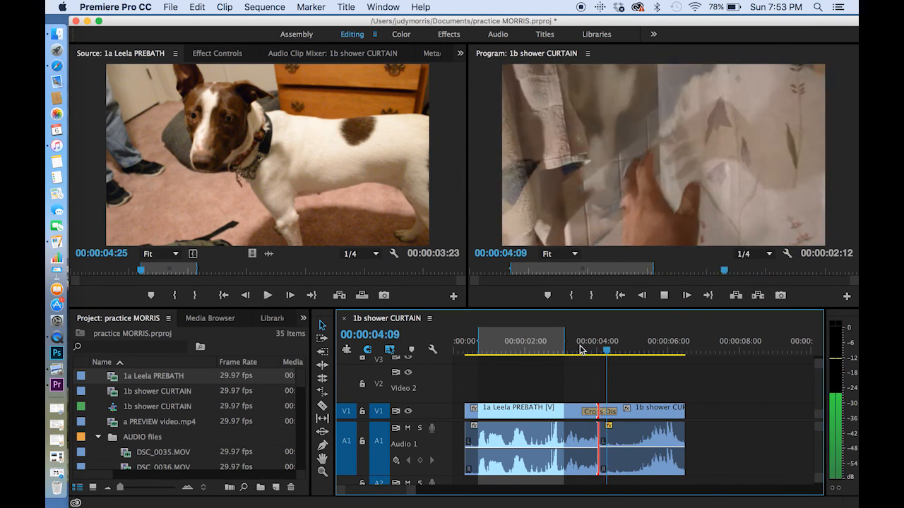
{"action": "key", "text": "space"}
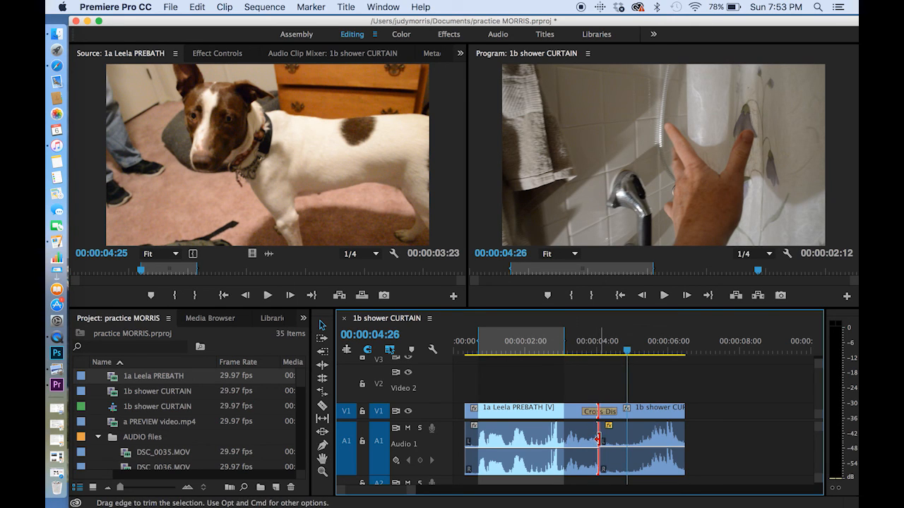
- Try the default audio transition on the A1 cut between the two clips, play through it and undo it
{"action": "left_click", "coordinate": [265, 7]}
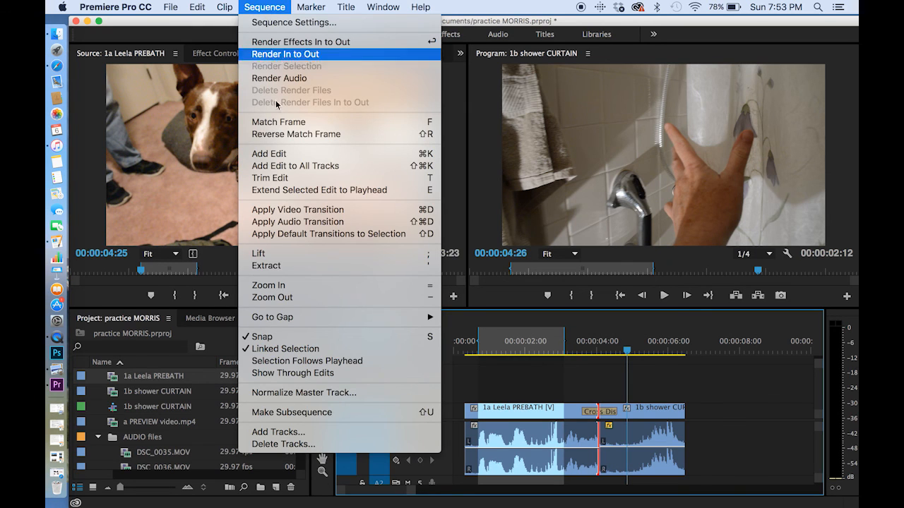
{"action": "left_click", "coordinate": [423, 223]}
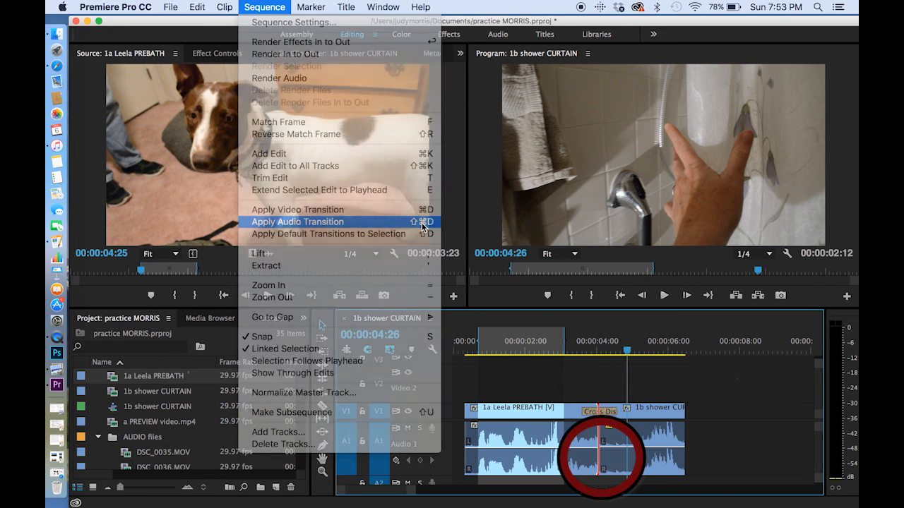
{"action": "left_click", "coordinate": [583, 353]}
{"action": "key", "text": "space"}
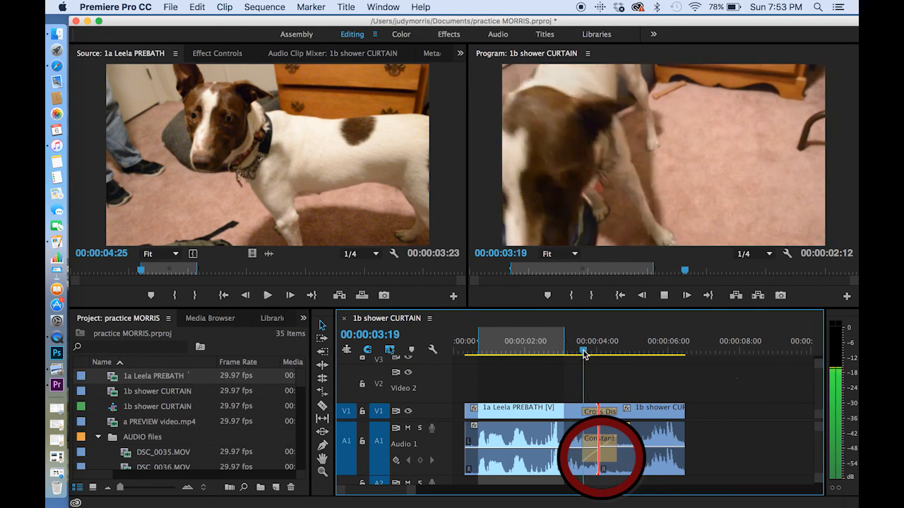
{"action": "key", "text": "space"}
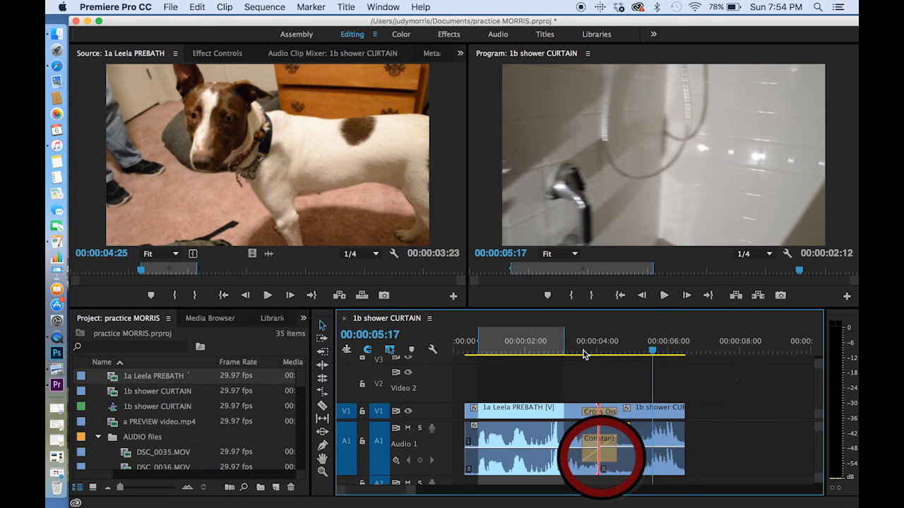
{"action": "key", "text": "super+z"}
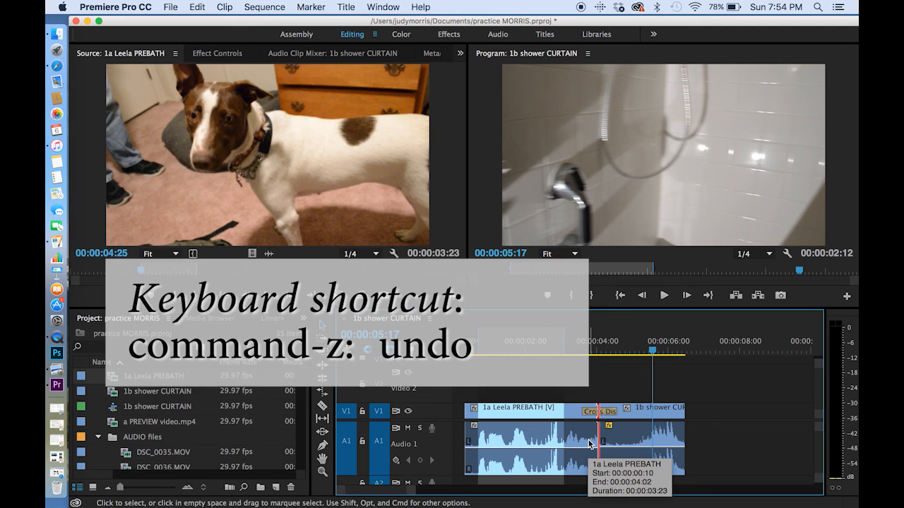
- Reapply the default audio transition at the A1 cut between the two clips and play back across the cut
{"action": "key", "text": "super+shift+d"}
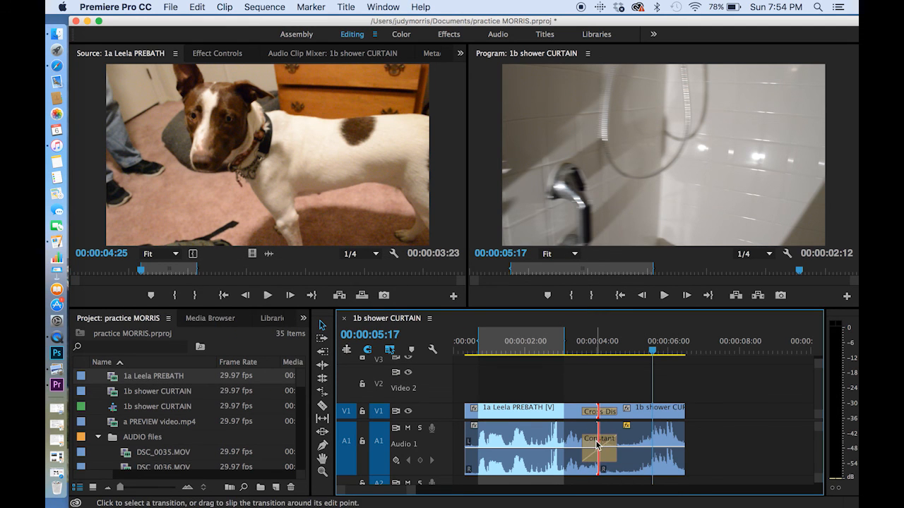
{"action": "left_click", "coordinate": [584, 350]}
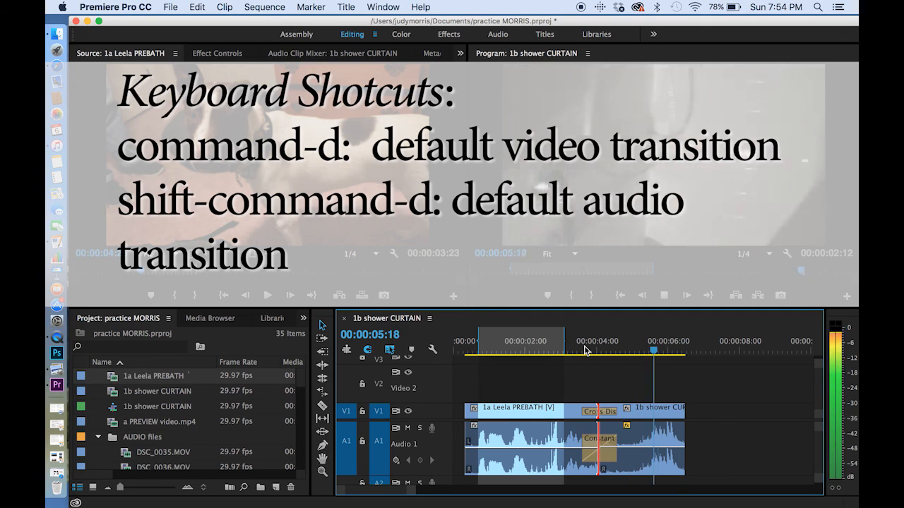
{"action": "left_click", "coordinate": [581, 348]}
{"action": "key", "text": "space"}
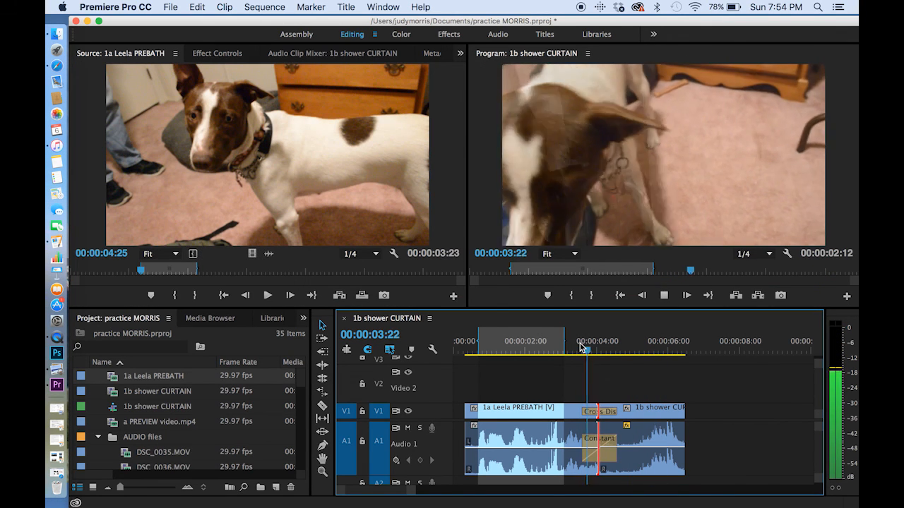